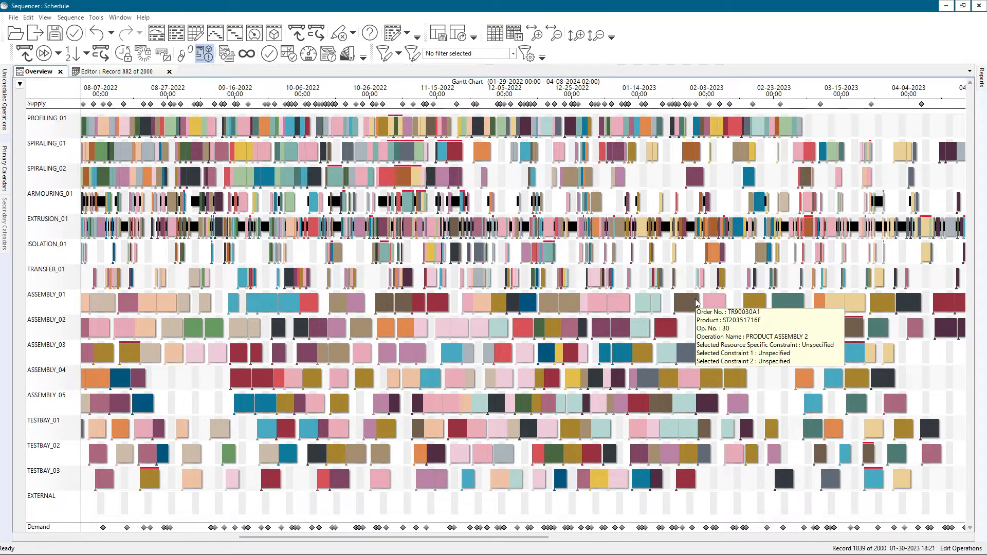
In the operations editor, replace the existing Table Attribute 3 filter with 90034
scroll(435, 338, up, 1)
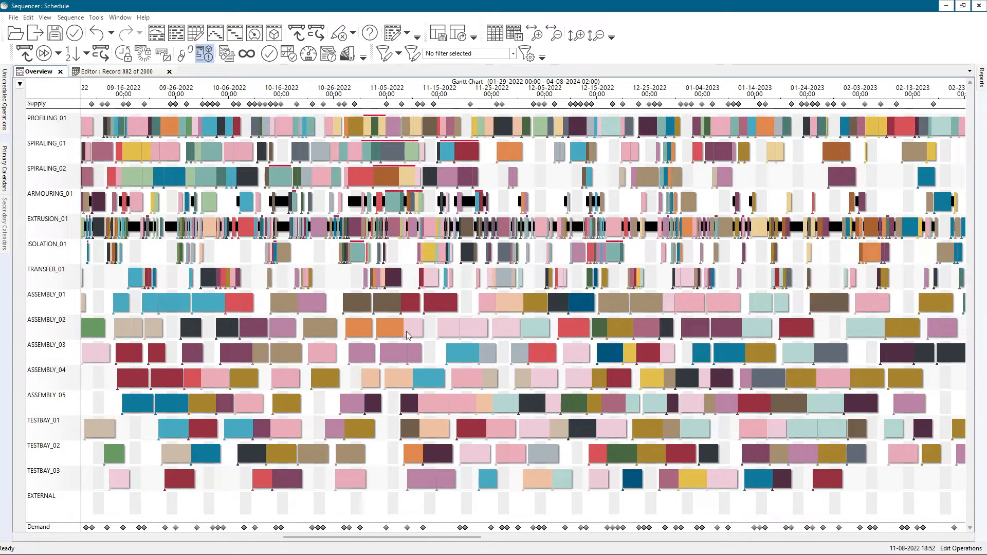
click(105, 72)
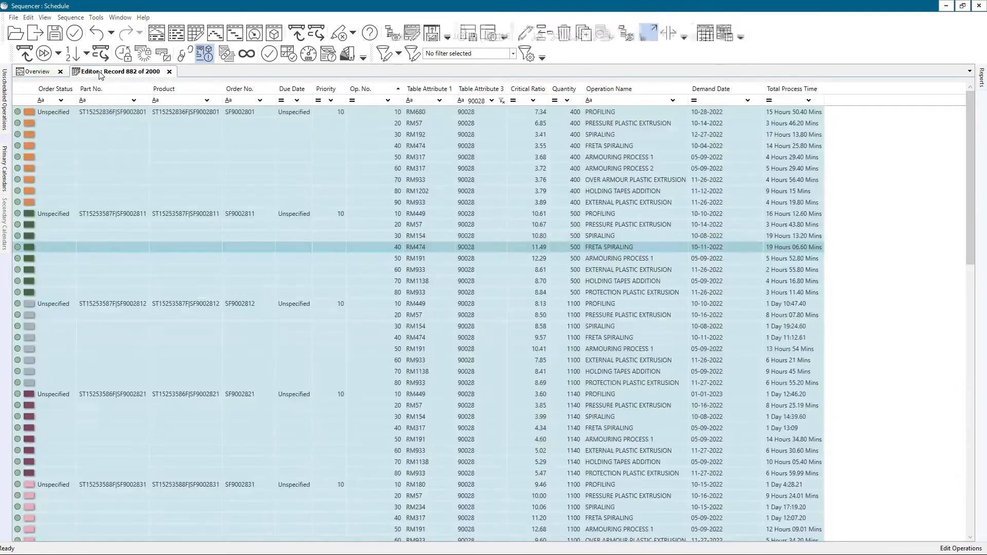
click(236, 134)
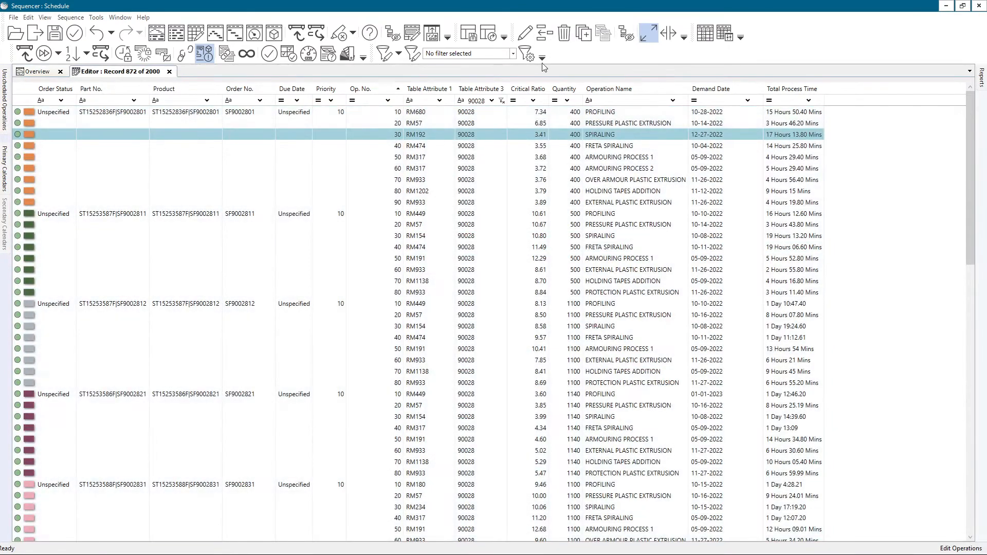
click(501, 100)
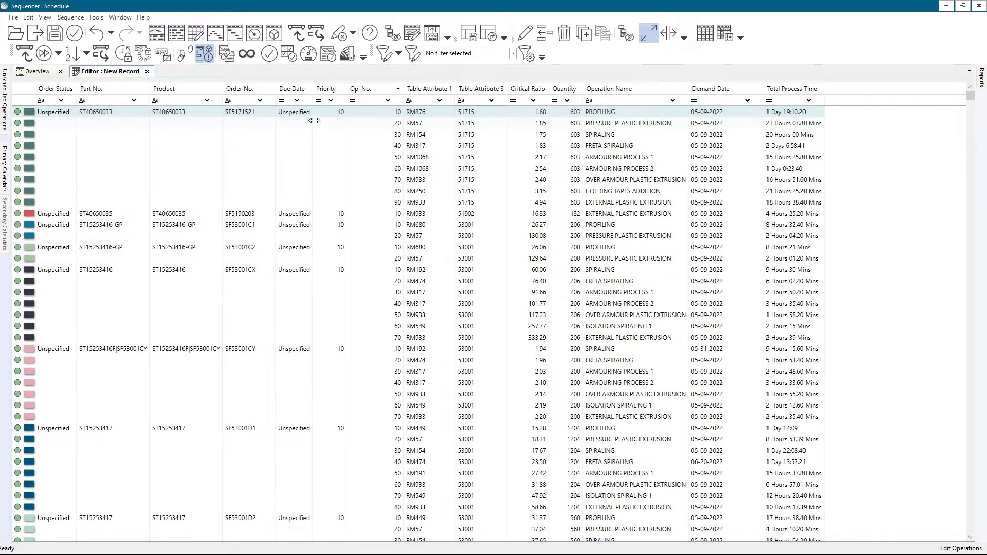
click(492, 100)
drag(538, 157, 529, 235)
click(478, 236)
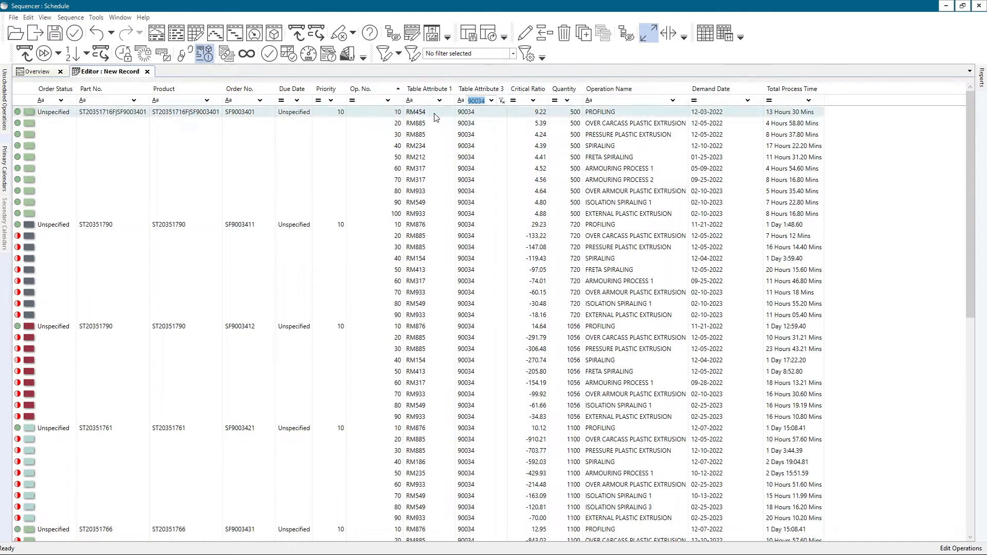
Filter the editor records to operation numbers greater than 40
click(353, 102)
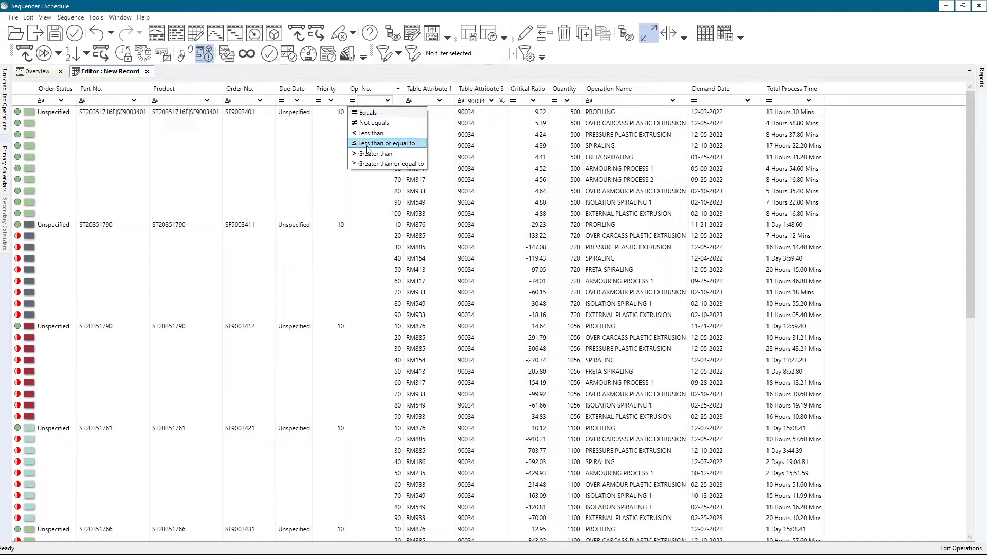
click(368, 153)
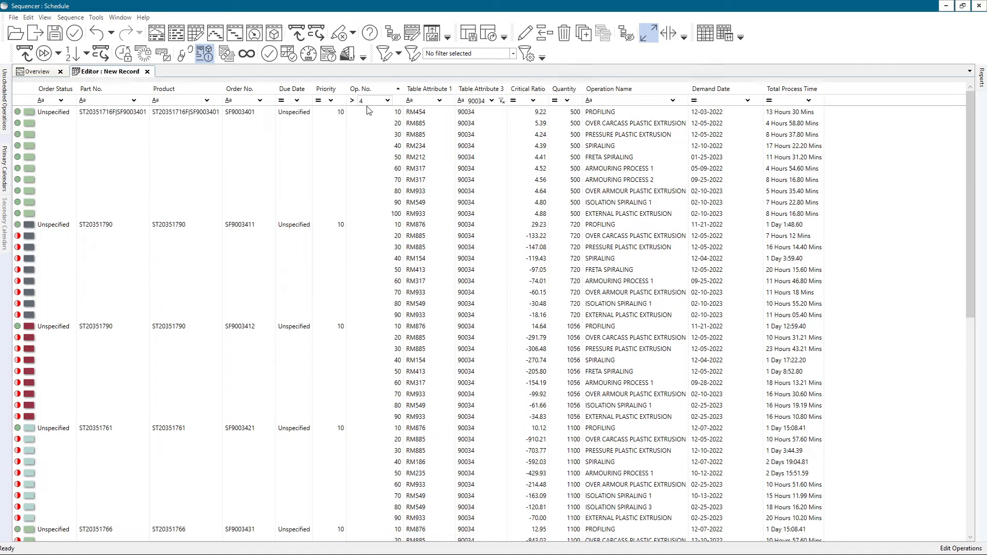
click(393, 228)
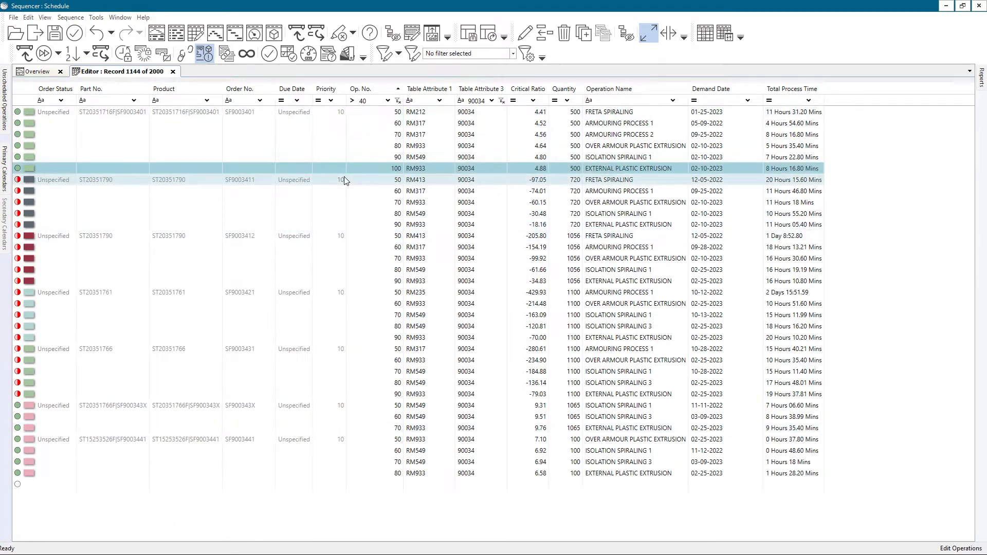
Select all the filtered editor records and apply Highlight Selected Records
key(ctrl+a)
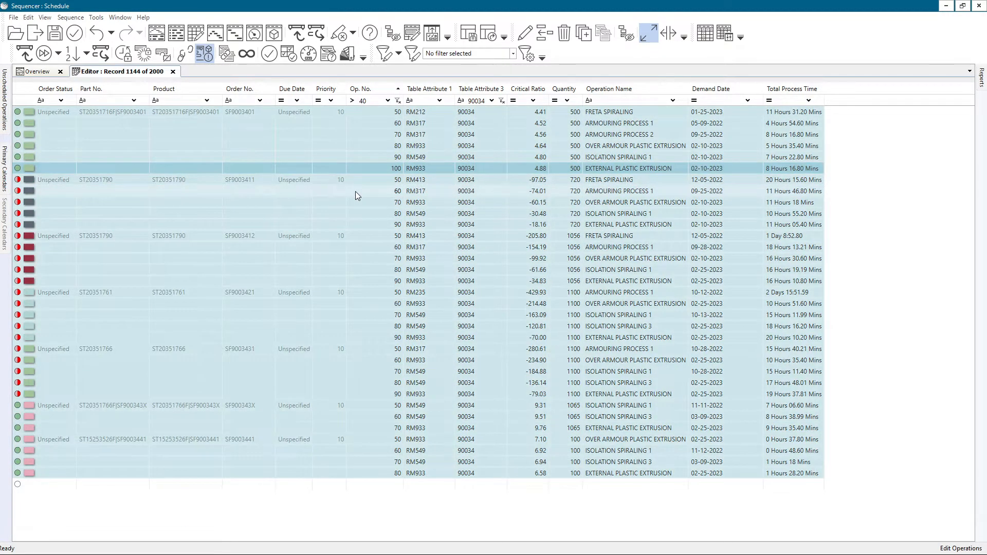
right_click(355, 192)
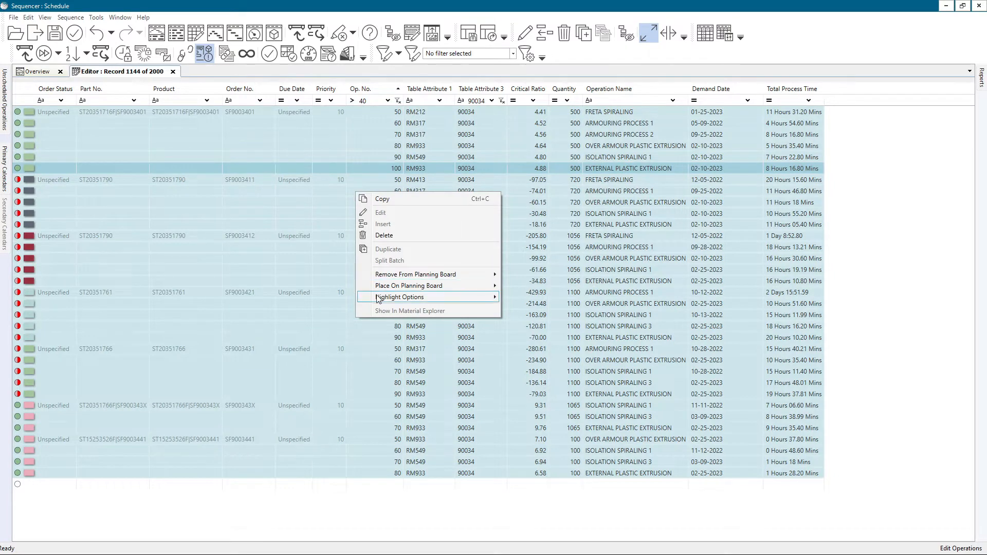
mouse_move(378, 298)
click(545, 298)
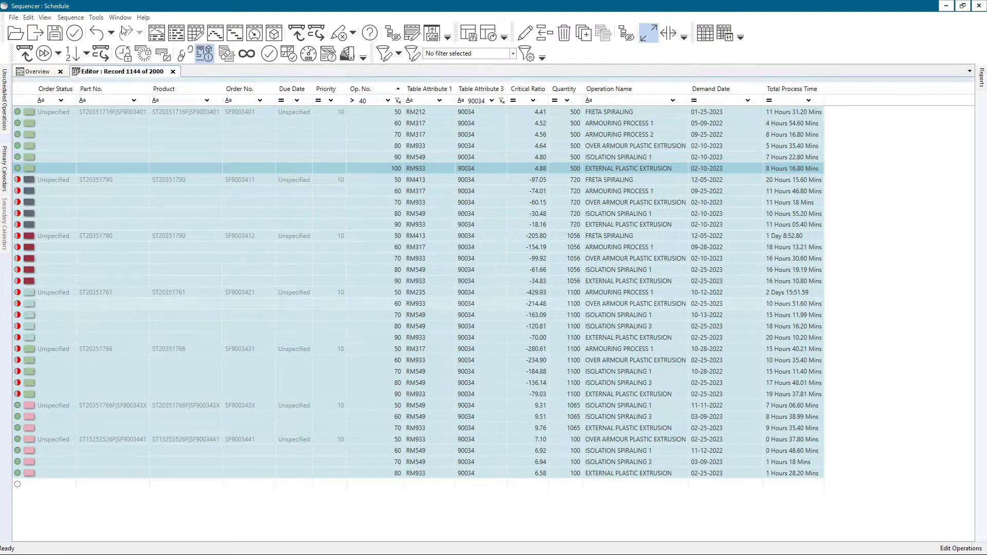
click(45, 17)
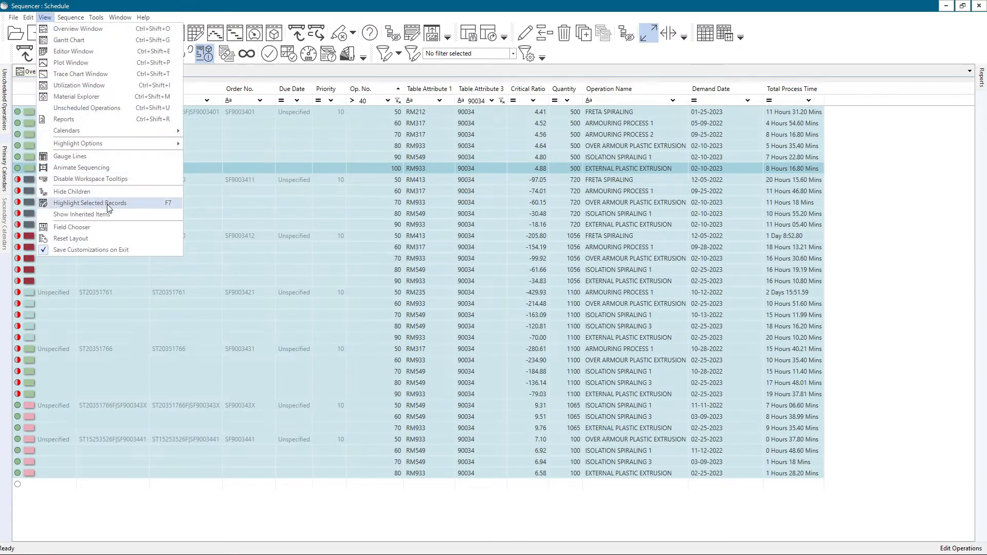
click(168, 207)
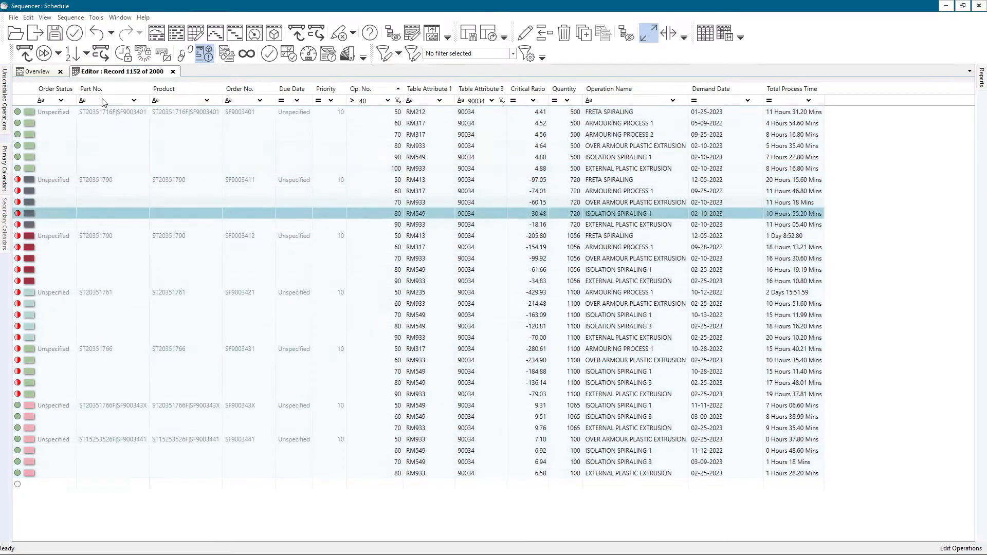
Review the highlighted operations on the Gantt chart, cancel all highlights and return to the editor
scroll(422, 208, down, 7)
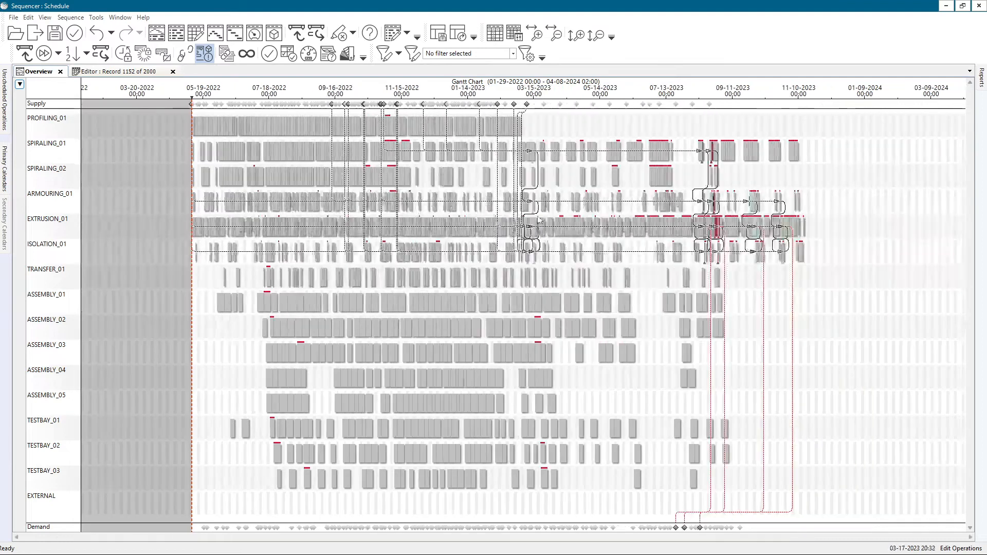
scroll(743, 233, up, 4)
scroll(402, 227, down, 2)
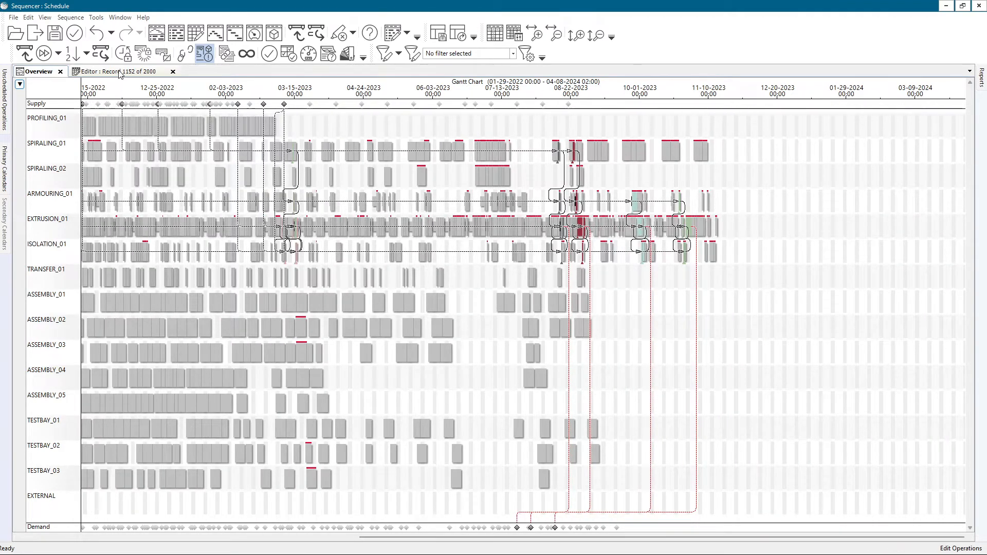
click(332, 39)
click(147, 73)
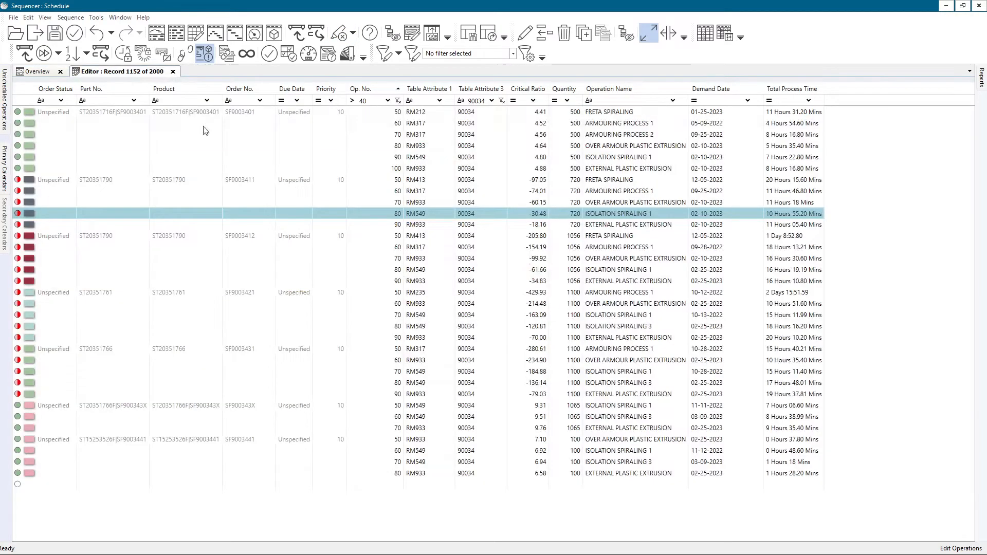
Turn on Filter Highlight Mode and clear the Op. No. filter so the Gantt chart highlights every operation matching 90034
click(353, 123)
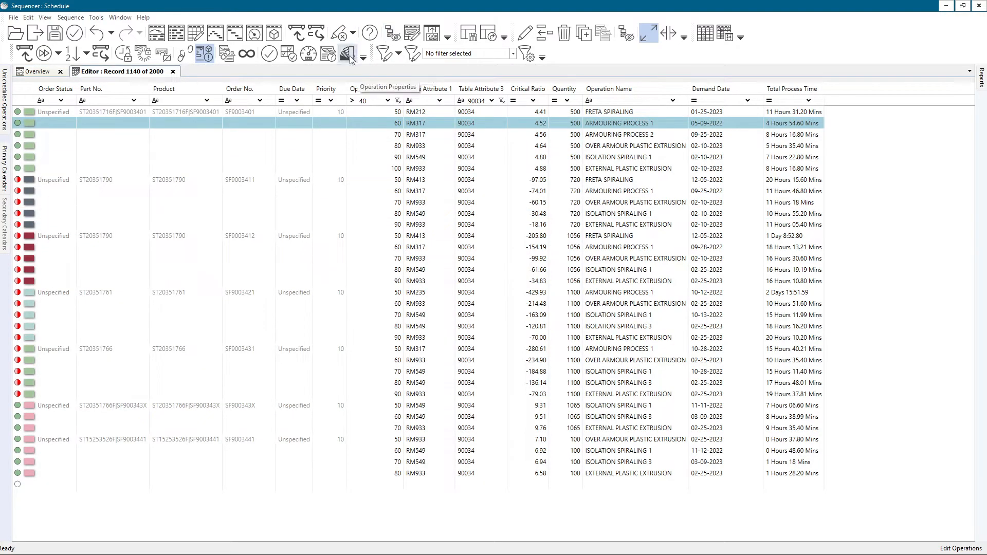
click(413, 54)
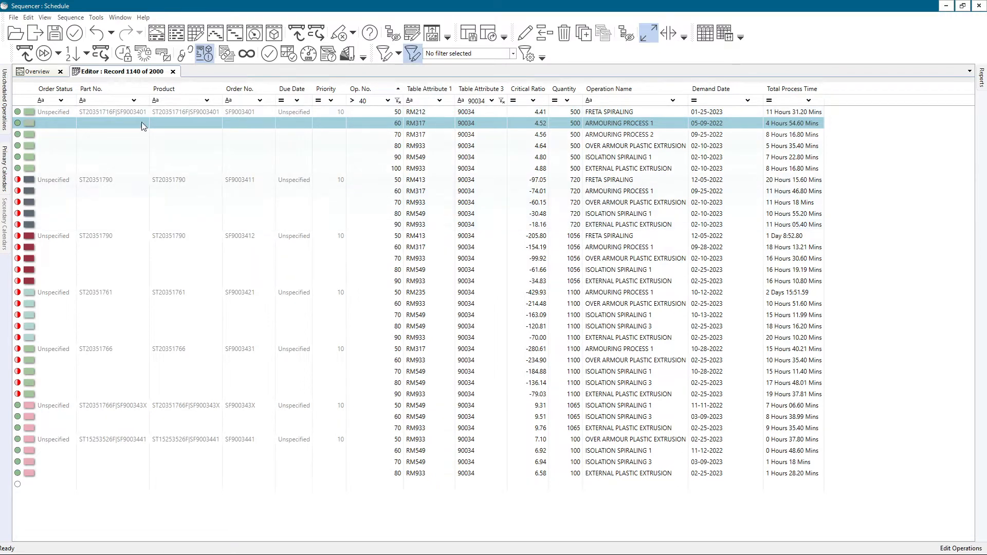
click(34, 72)
click(137, 73)
click(398, 101)
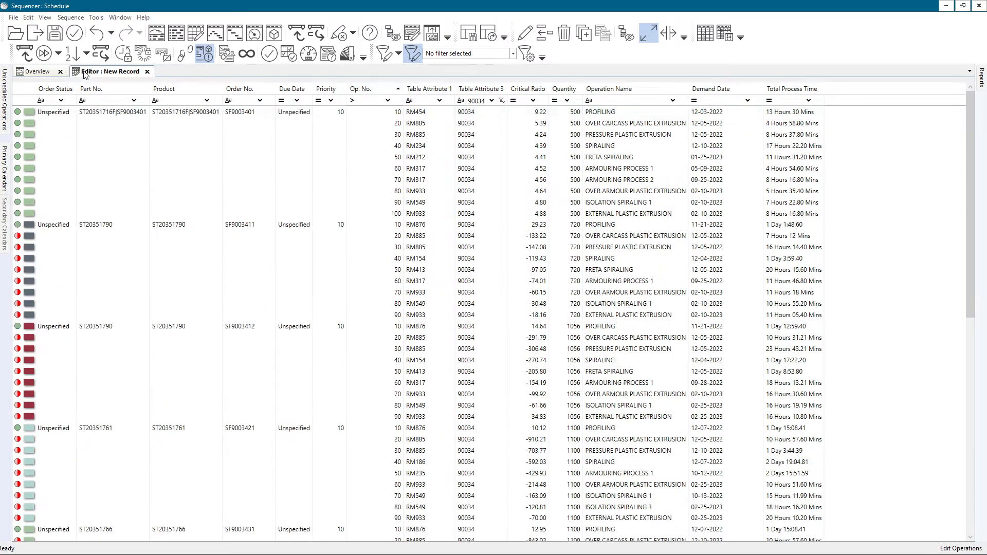
click(34, 72)
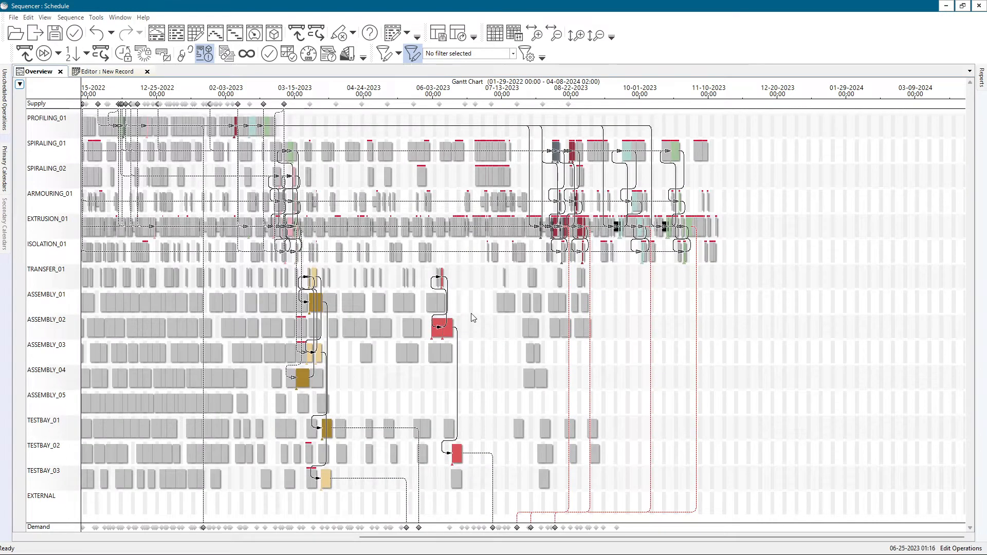
Turn off Filter Highlight Mode and cancel the remaining highlights on the Gantt chart
click(413, 55)
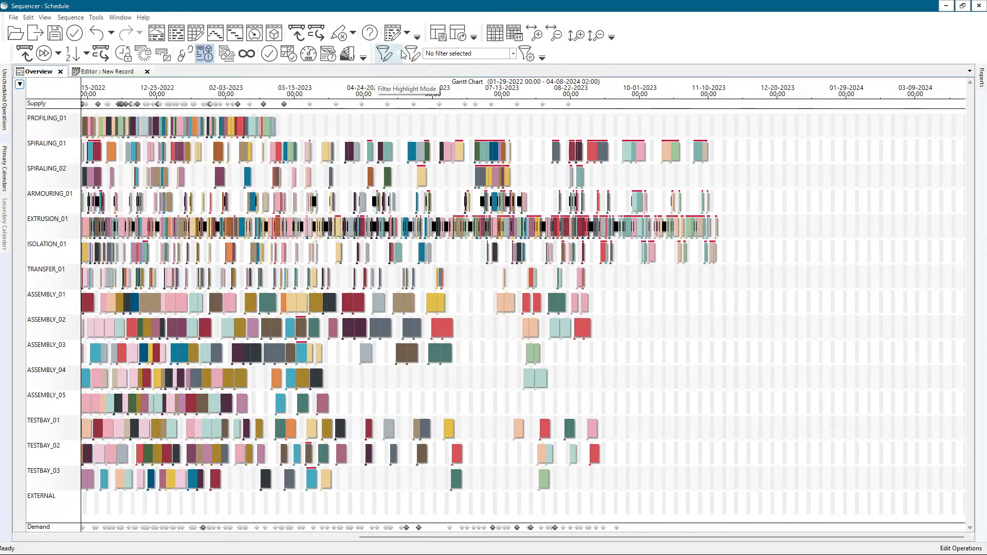
click(270, 54)
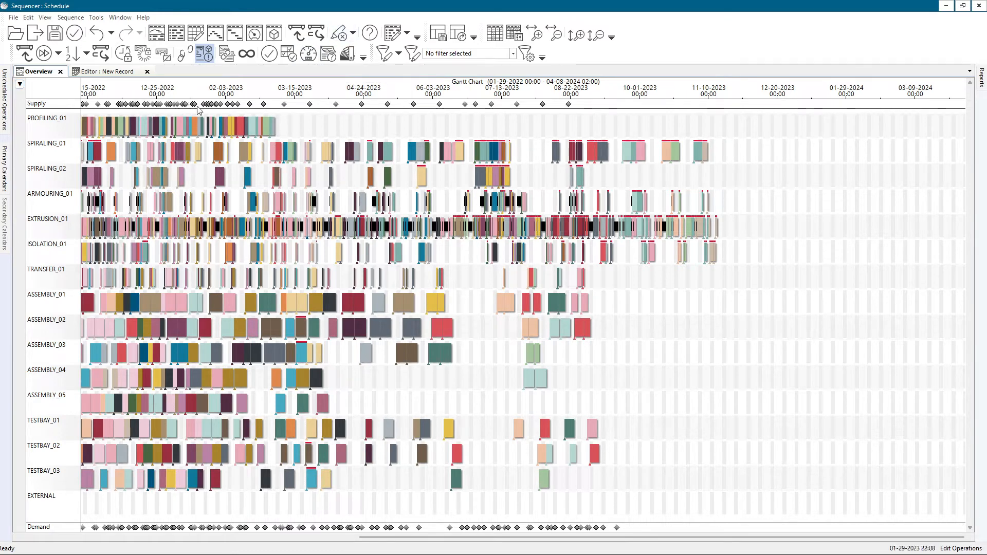
Select all editor records filtered by 90034, highlight them and show them on the overview Gantt chart
double_click(238, 116)
key(ctrl+a)
right_click(253, 182)
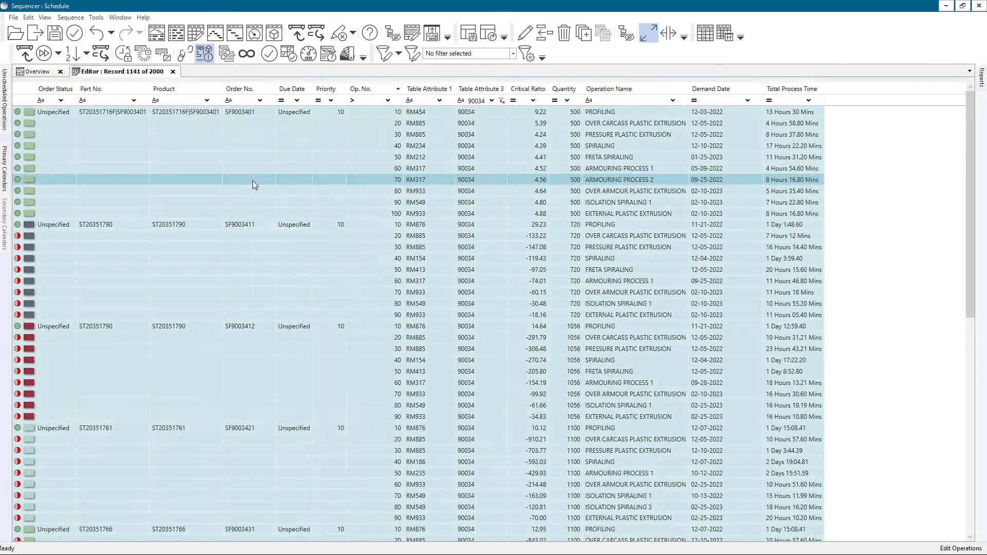
mouse_move(286, 288)
click(427, 284)
click(46, 75)
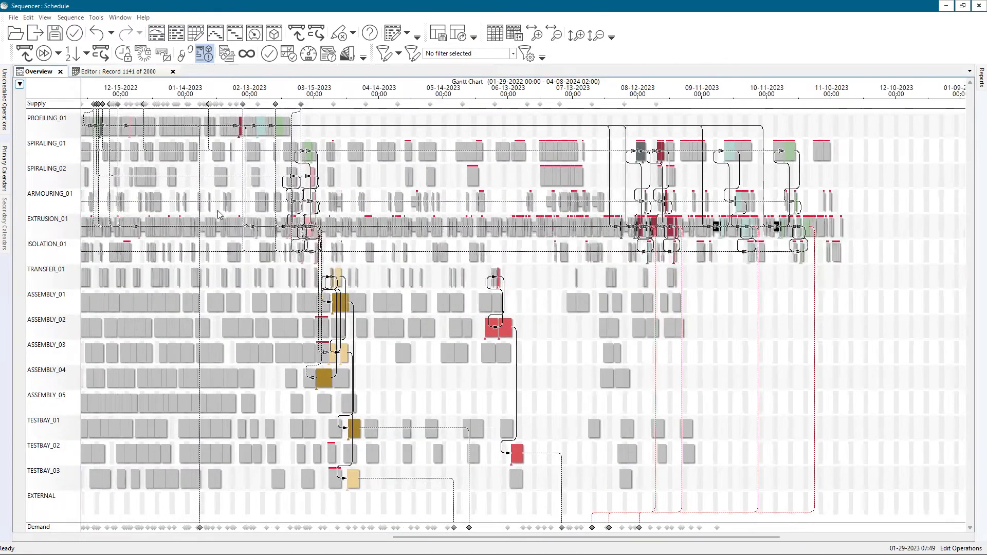
scroll(219, 215, up, 1)
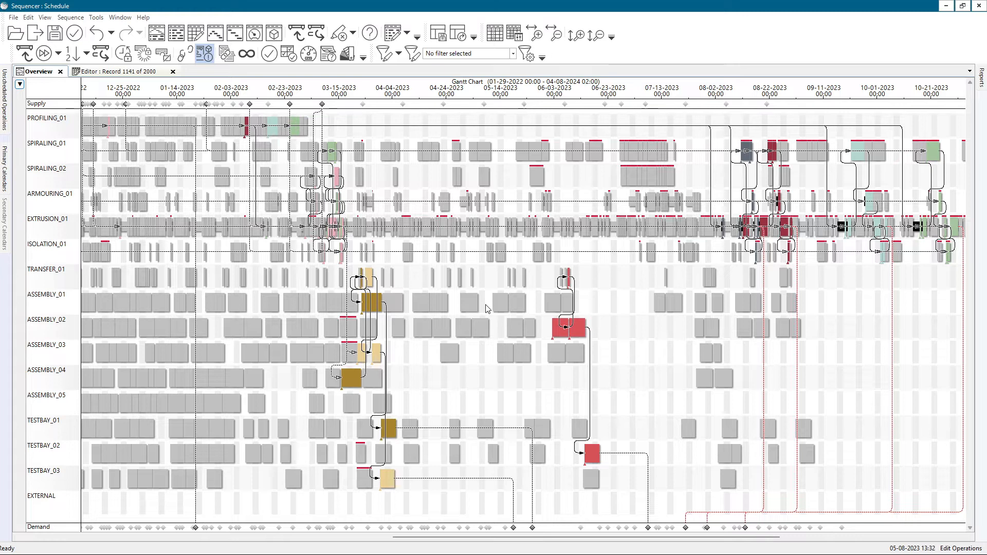
scroll(485, 308, down, 2)
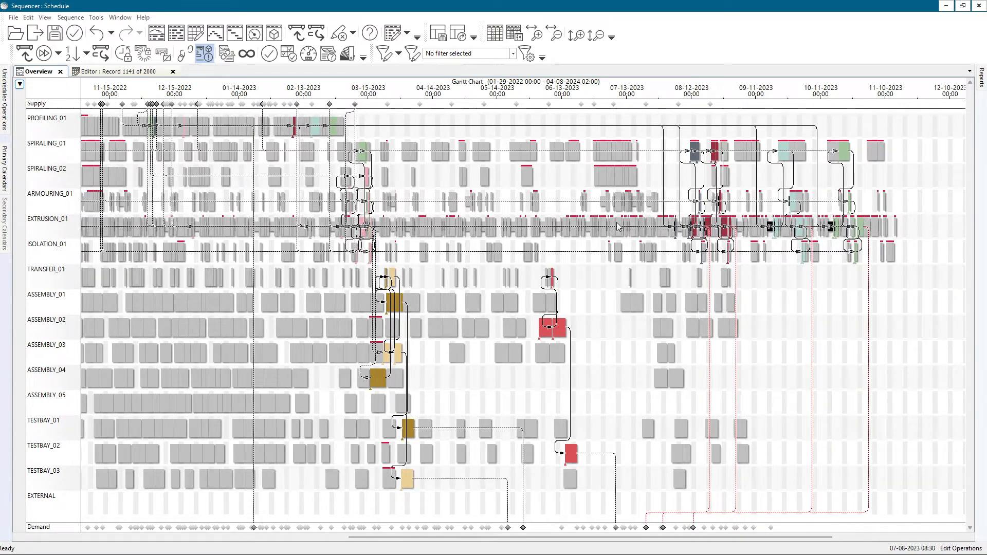
Hide the highlighted operation relationships and the outlines of the non-highlighted operations on the Gantt chart
click(45, 17)
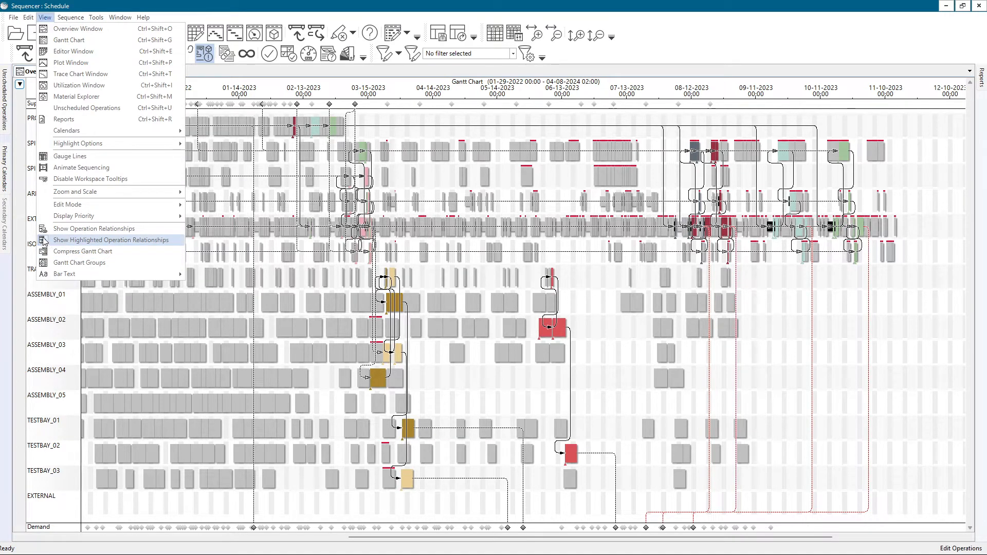
click(71, 241)
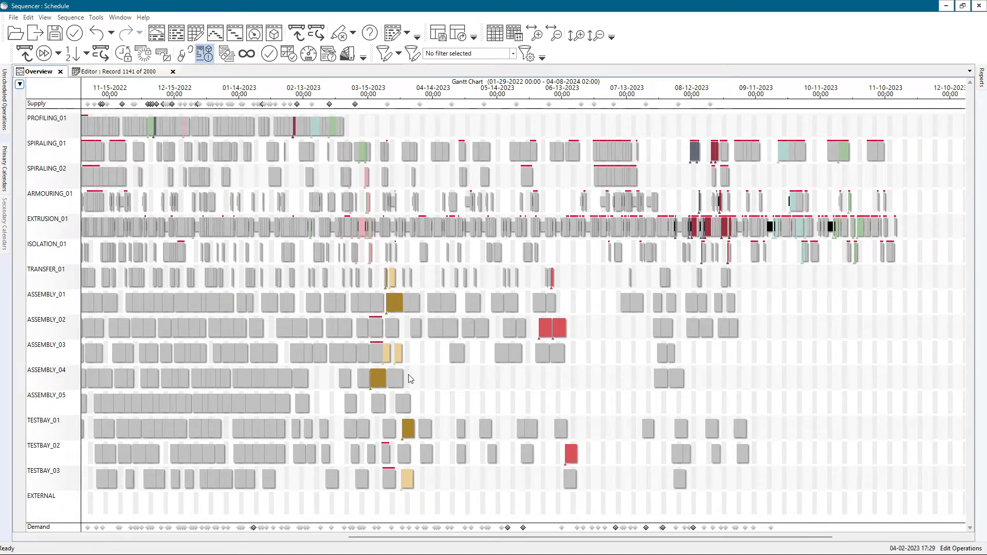
click(45, 17)
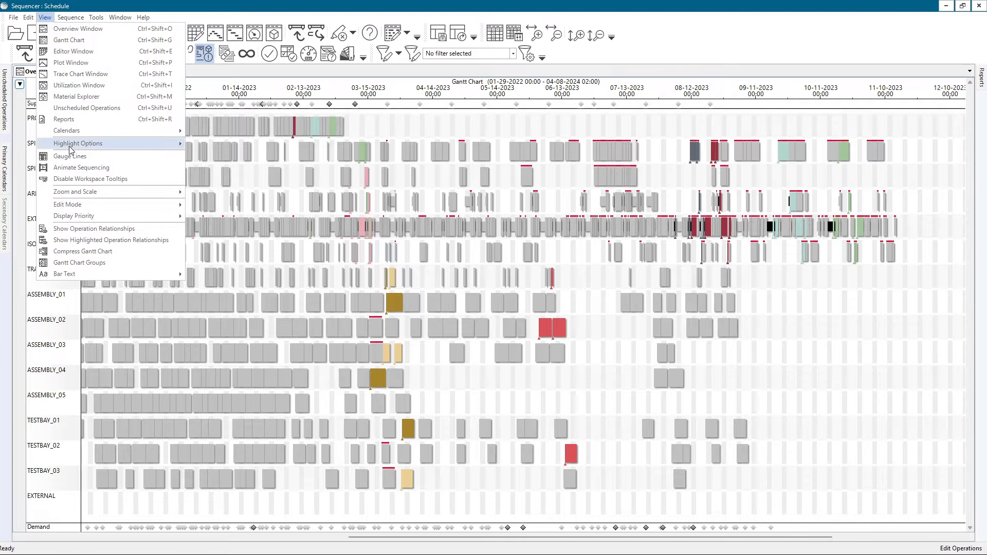
mouse_move(70, 148)
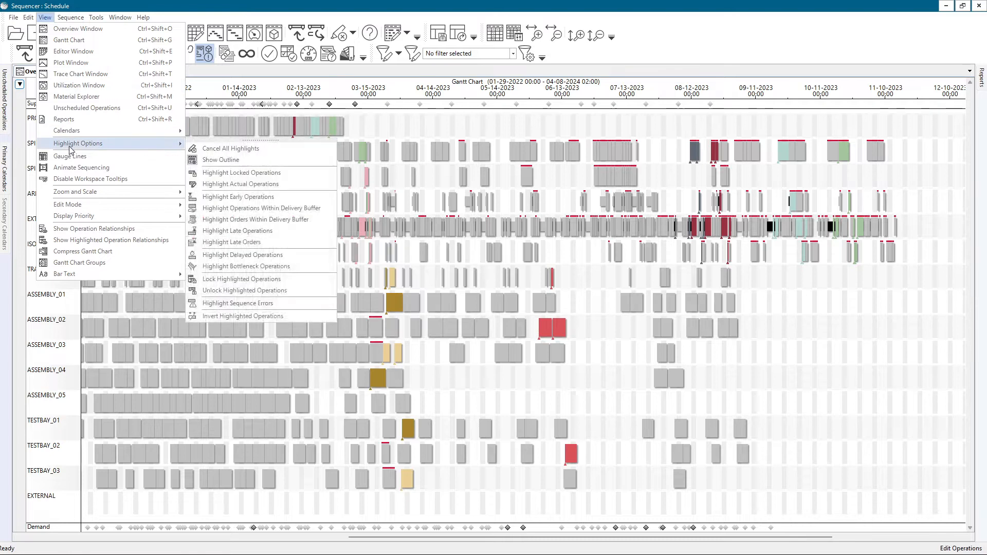
click(235, 164)
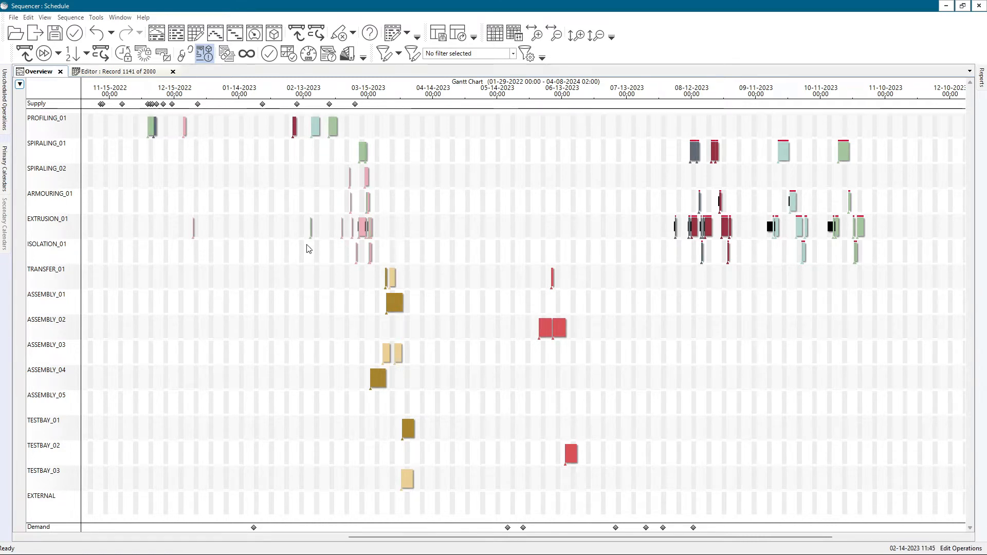
Show the highlighted operation relationships and the outlines of the non-highlighted operations on the Gantt chart again
click(45, 17)
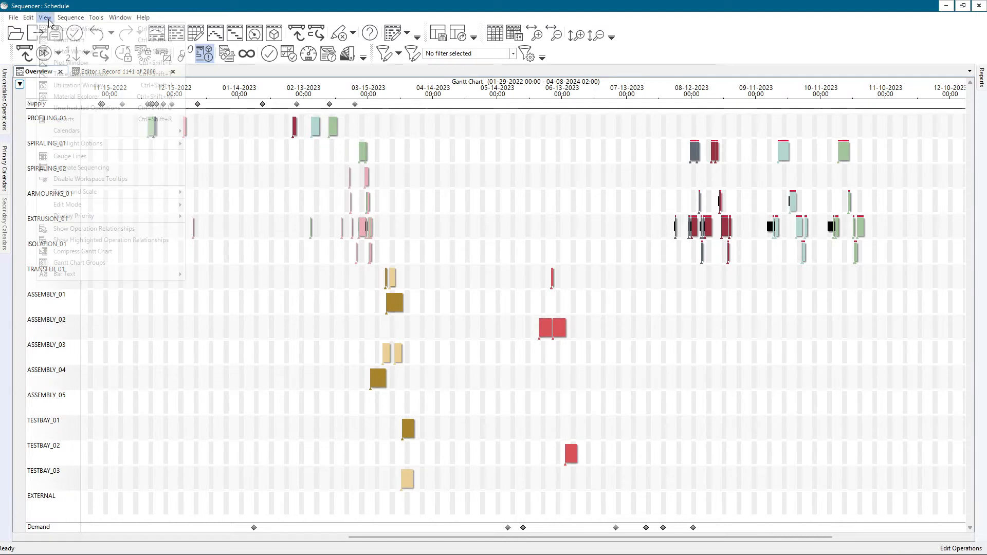
click(91, 241)
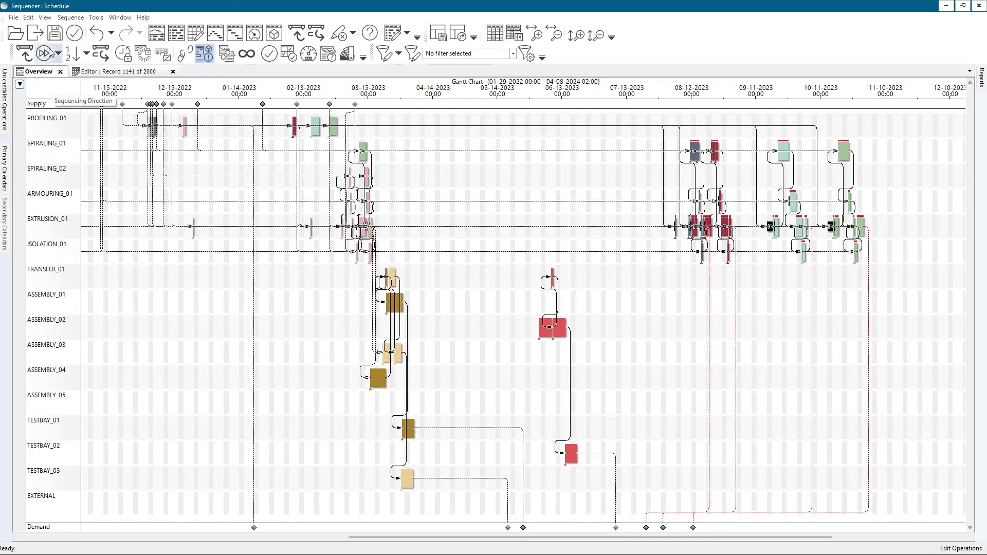
click(45, 17)
mouse_move(97, 146)
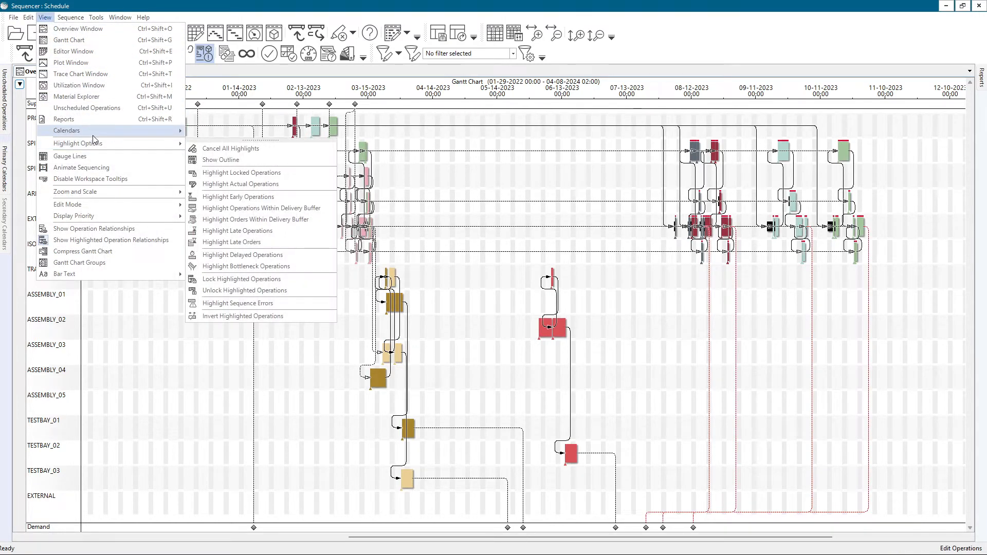
click(221, 160)
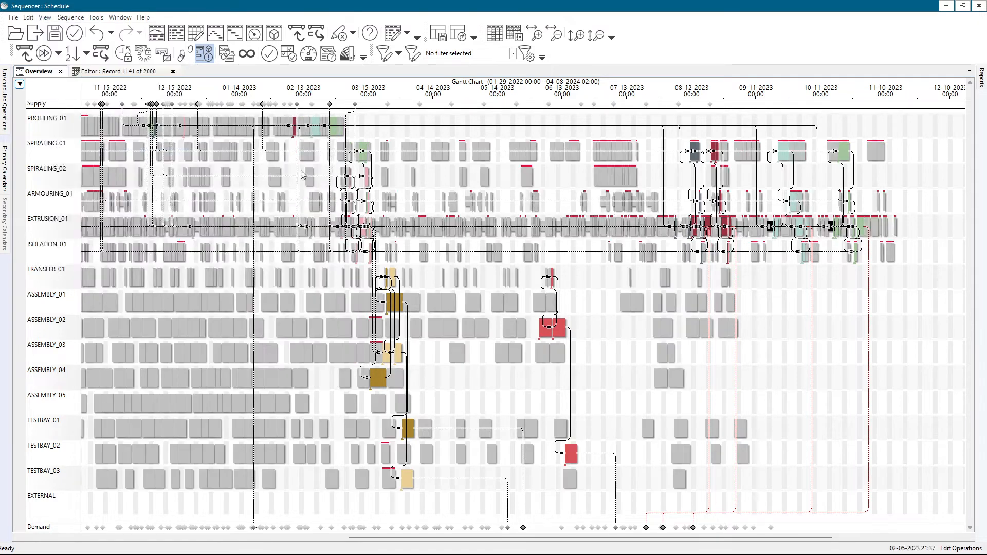
Cancel all highlights on the Gantt chart so every operation returns to its normal display
scroll(340, 186, down, 3)
scroll(367, 194, up, 2)
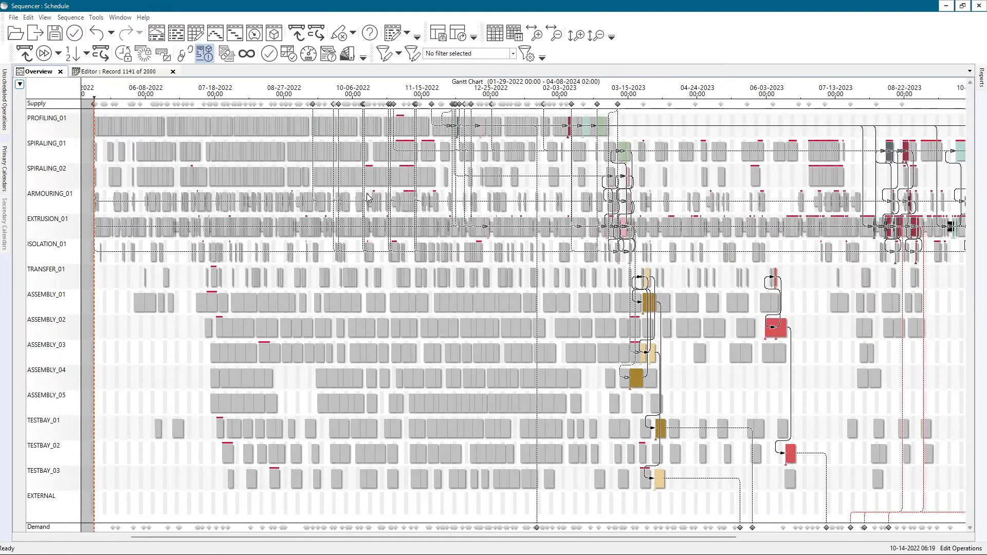
click(515, 196)
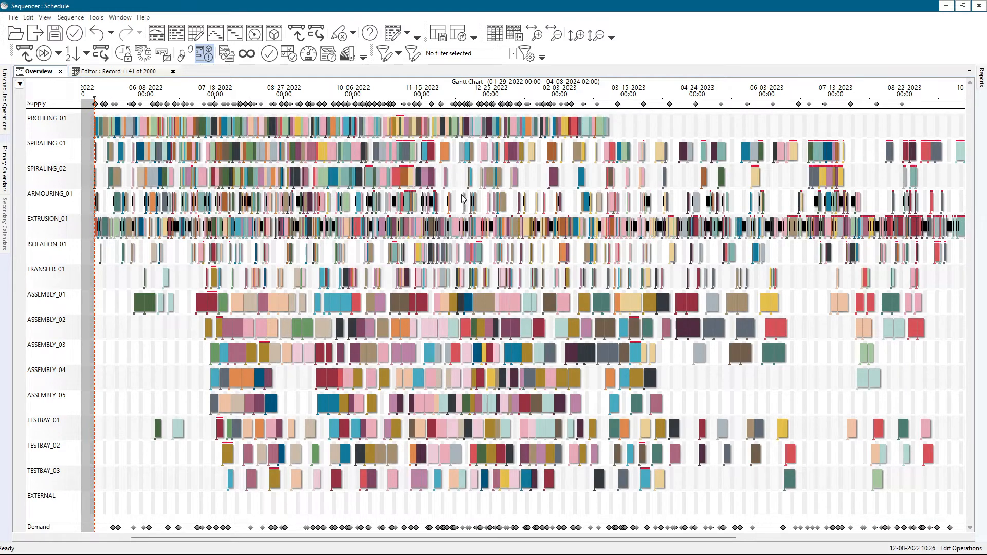
Review an EXTRUSION_01 operation's Highlight Options and highlight all operations related to one EXTRUSION_01 operation, followed by another
right_click(419, 226)
mouse_move(447, 283)
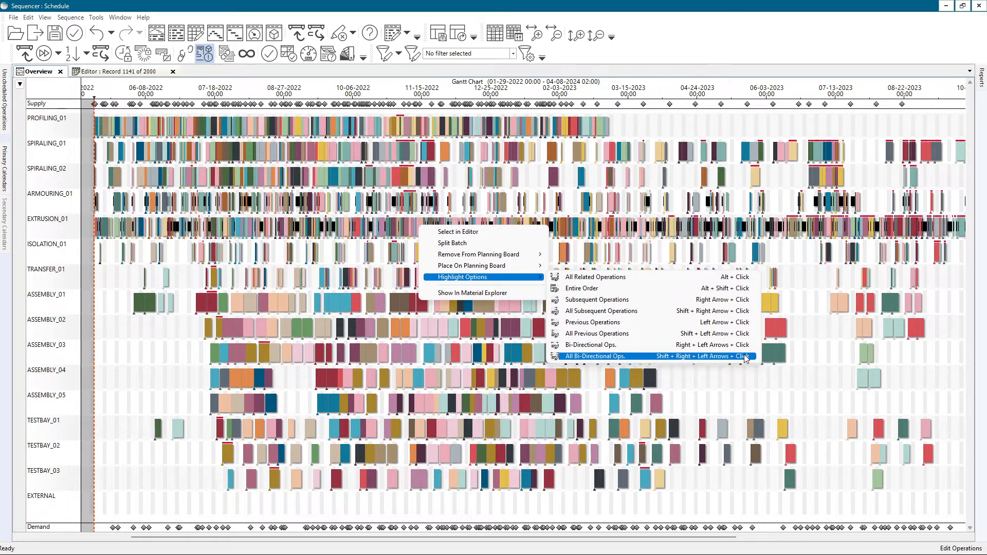
click(687, 195)
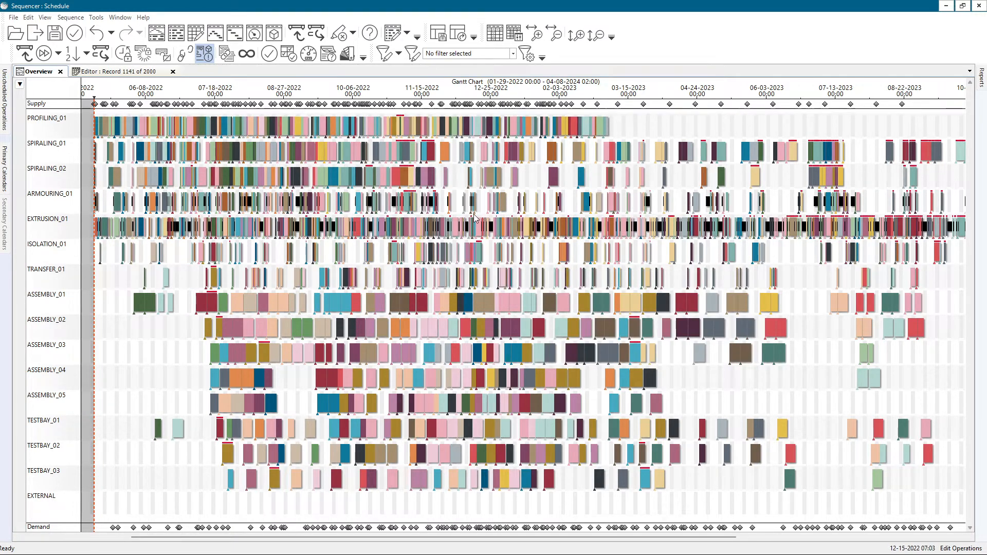
click(455, 232)
key(alt)
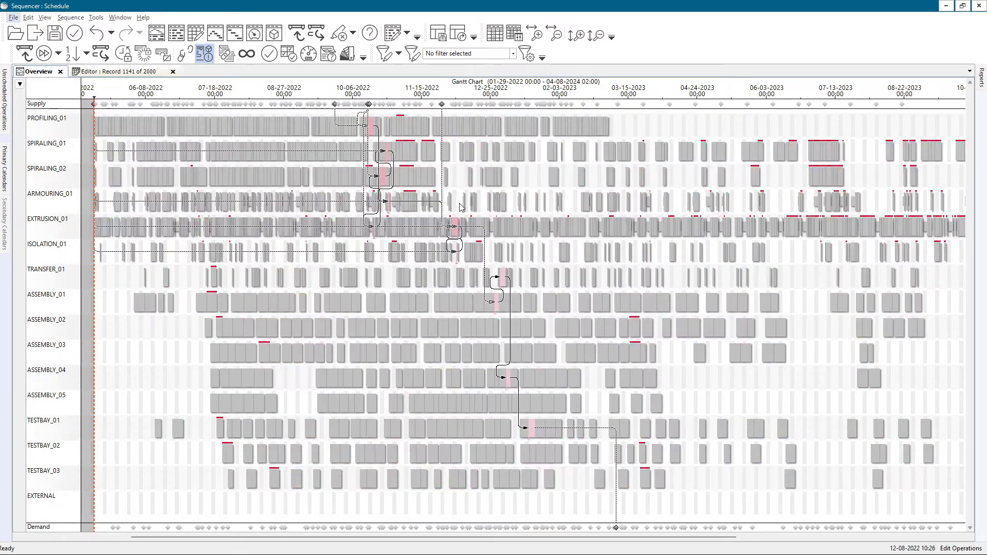
alt+click(509, 229)
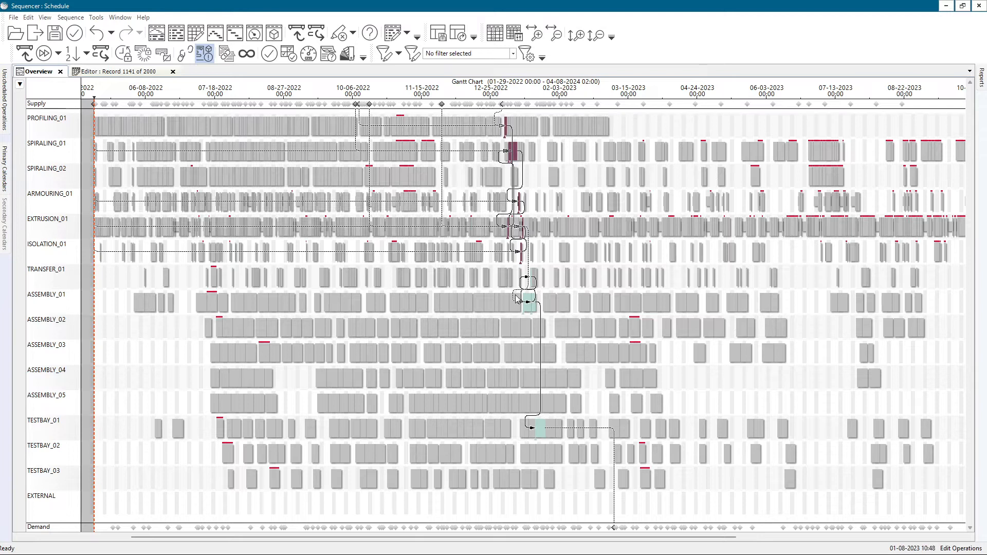
scroll(516, 297, up, 3)
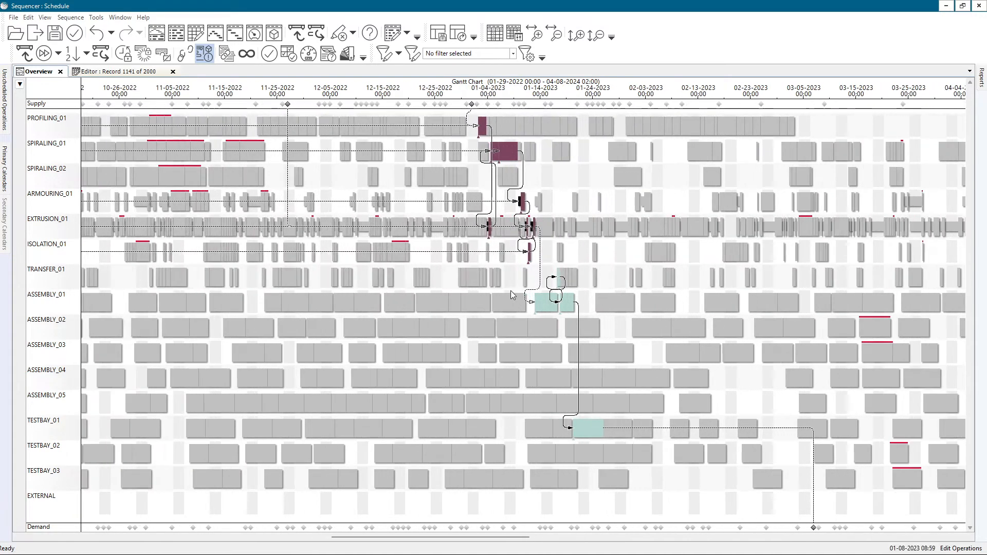
Cancel the current highlights and highlight the brown mid-December 2022 order in the ASSEMBLY_01 row
click(440, 253)
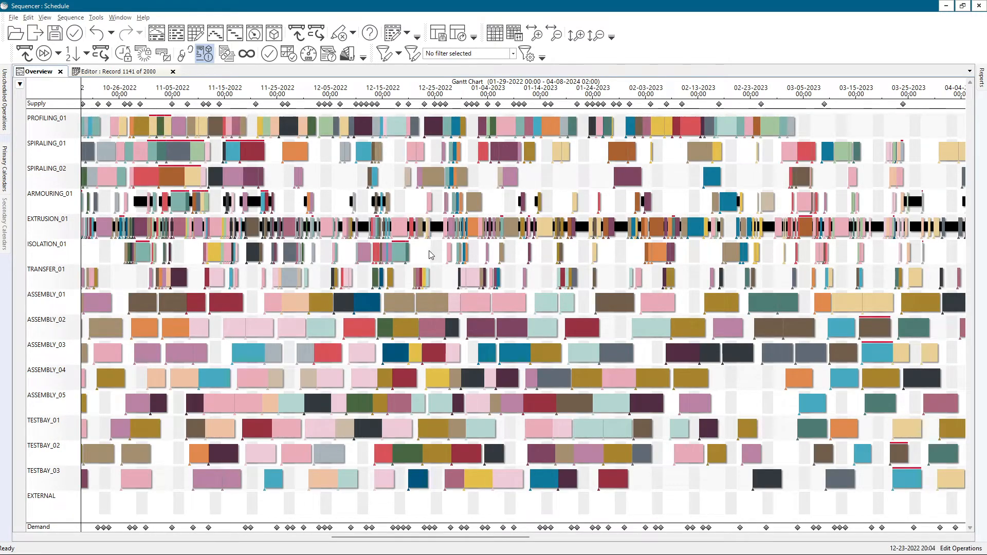
click(401, 252)
click(402, 304)
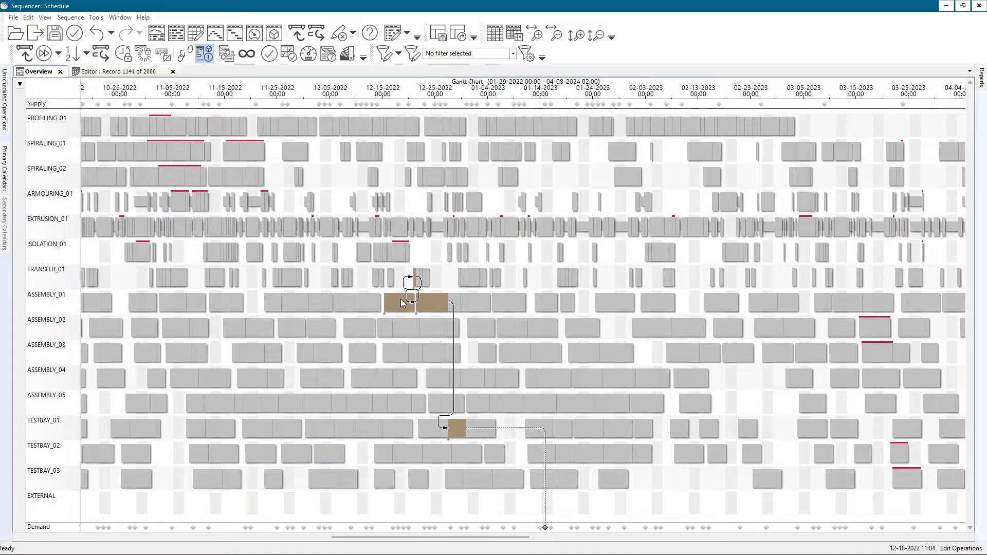
click(621, 303)
Highlight the teal mid-January 2023 ASSEMBLY_01 operation's own order, and extend the highlight to all its related operations
mouse_move(545, 305)
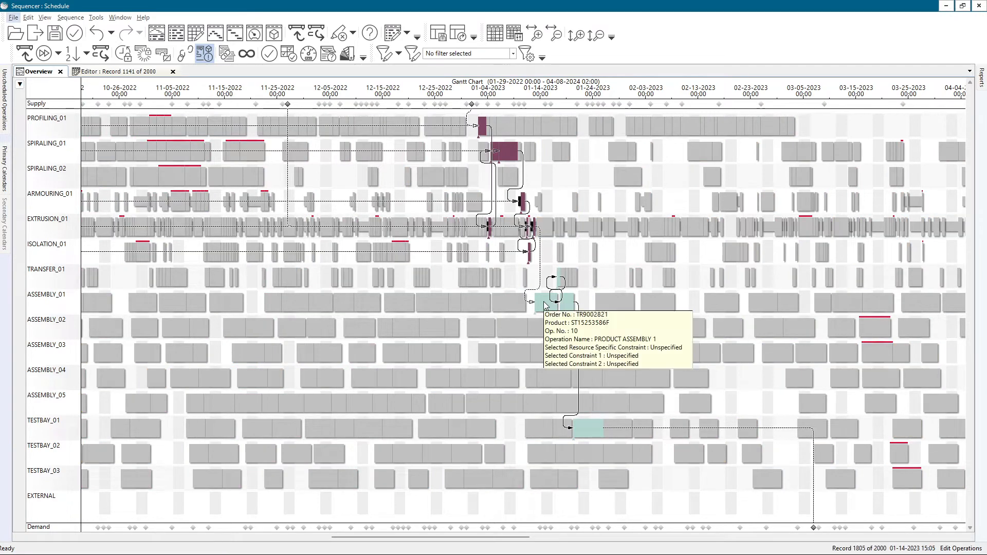
key(alt)
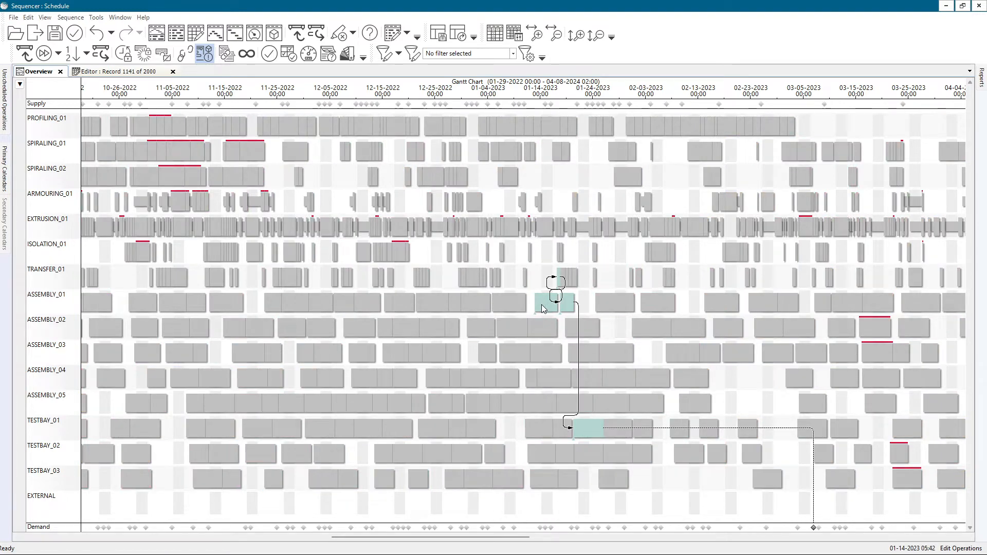
mouse_move(541, 309)
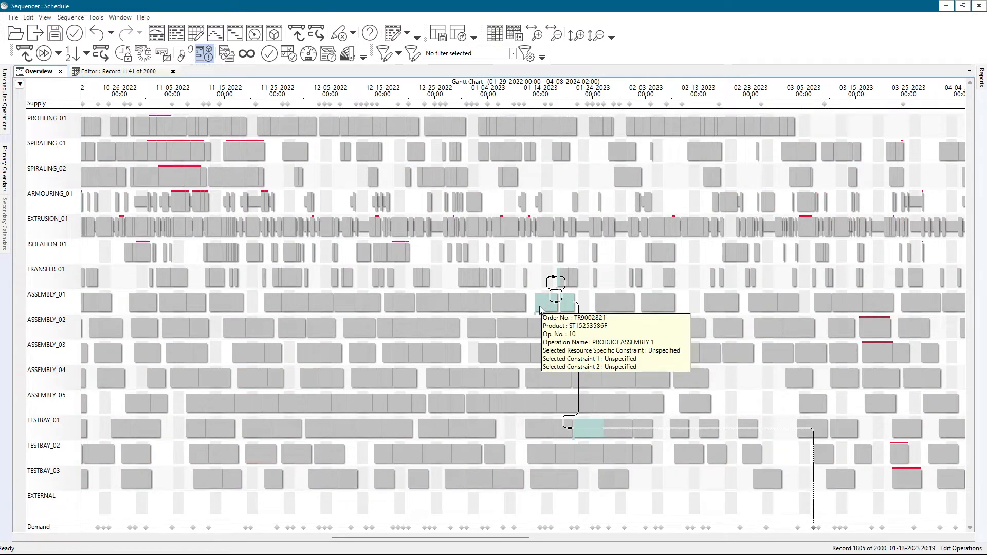
click(543, 306)
key(alt)
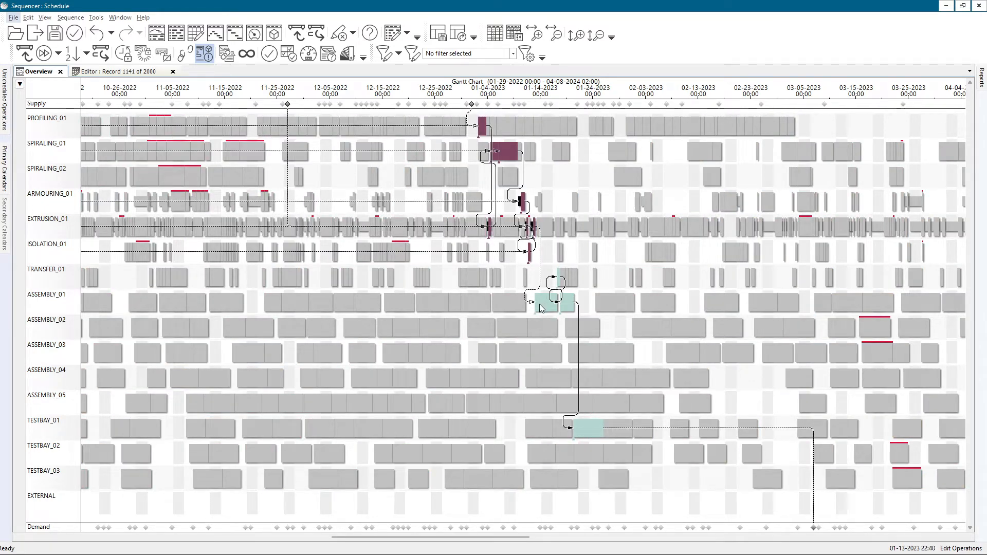
Add all related operations of the seven preceding ASSEMBLY_01 orders to the highlight, working back to late November 2022
alt+click(508, 302)
alt+click(437, 300)
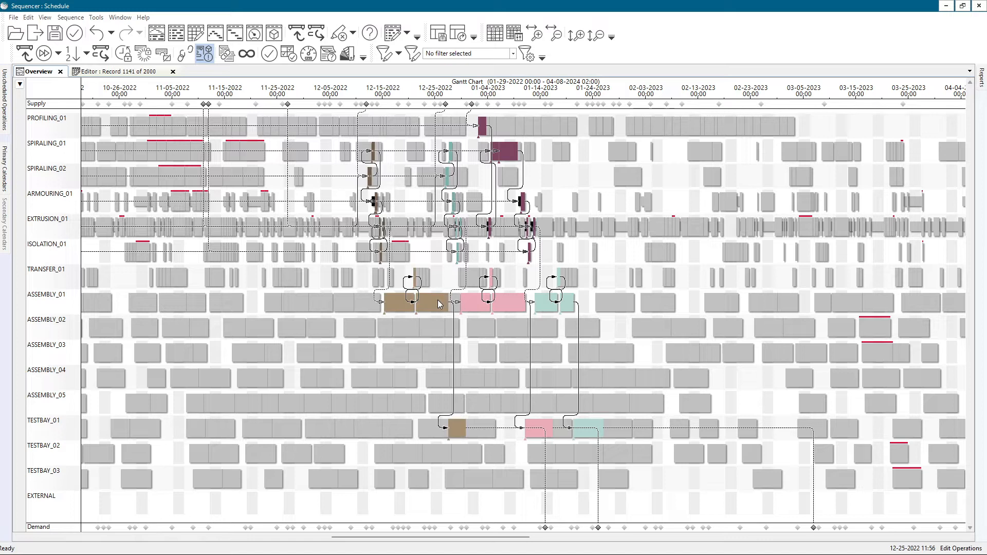
alt+click(358, 305)
alt+click(343, 304)
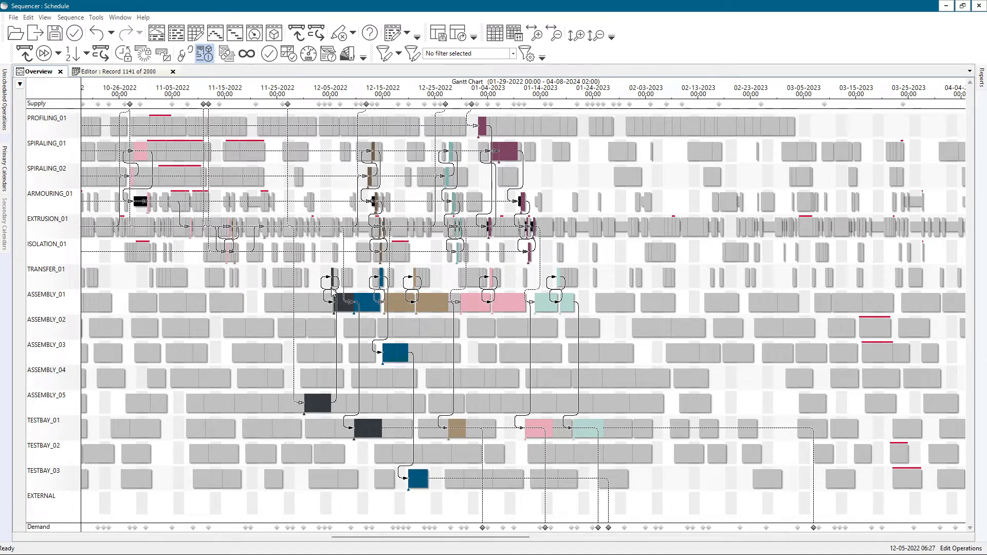
alt+click(321, 305)
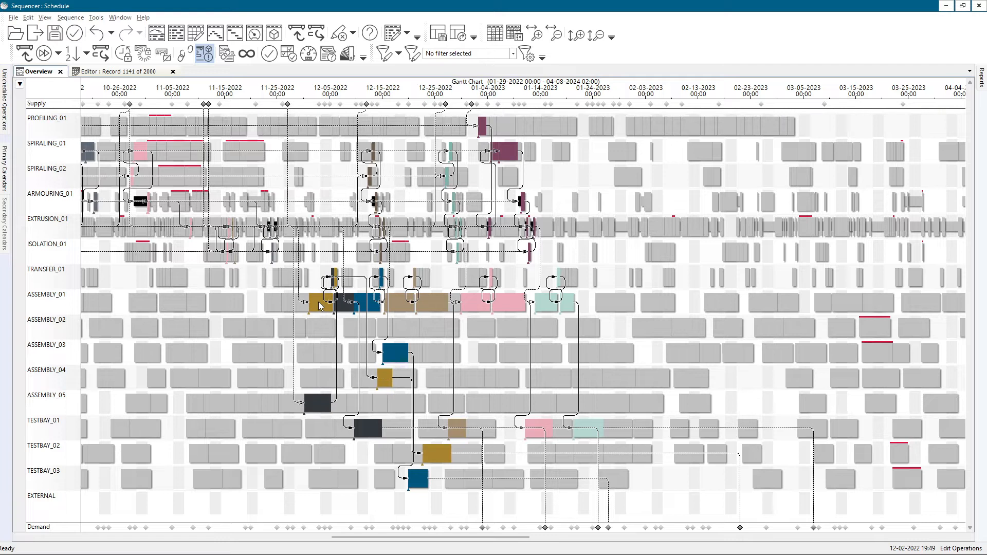
alt+click(305, 305)
alt+click(267, 304)
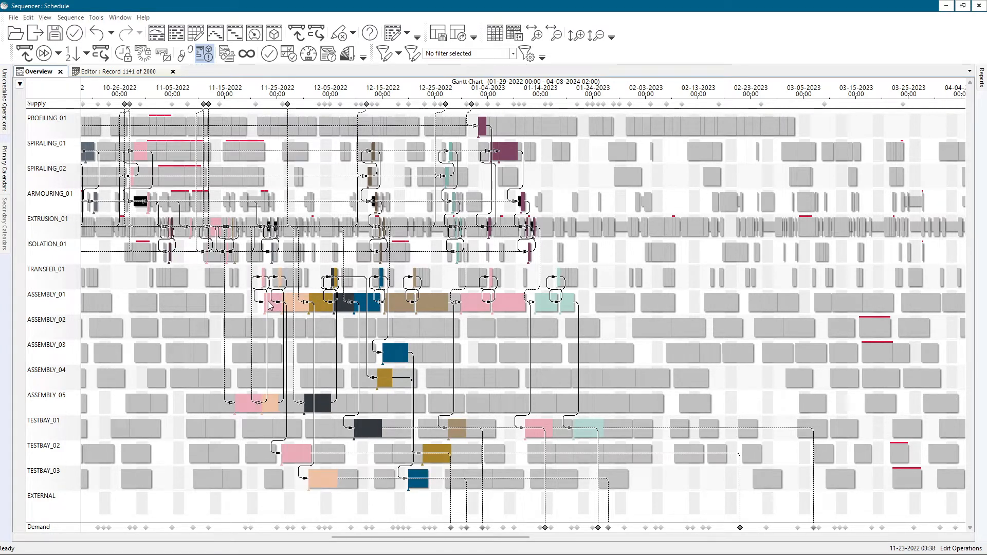
Start a new highlight with the orange and gold ASSEMBLY_01 orders and add the black, blue, brown and pink ones
alt+click(313, 281)
alt+click(299, 295)
alt+click(324, 299)
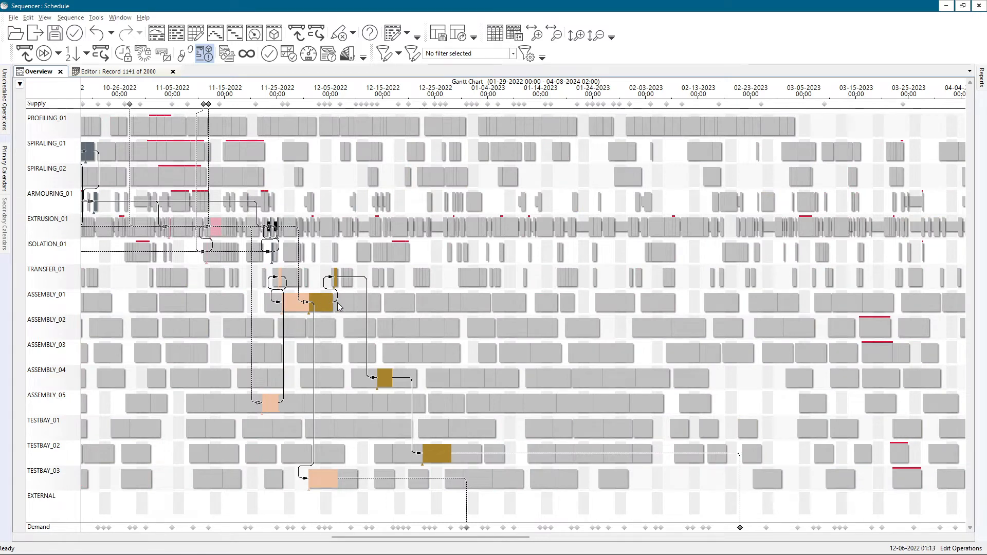
alt+click(341, 306)
alt+click(366, 304)
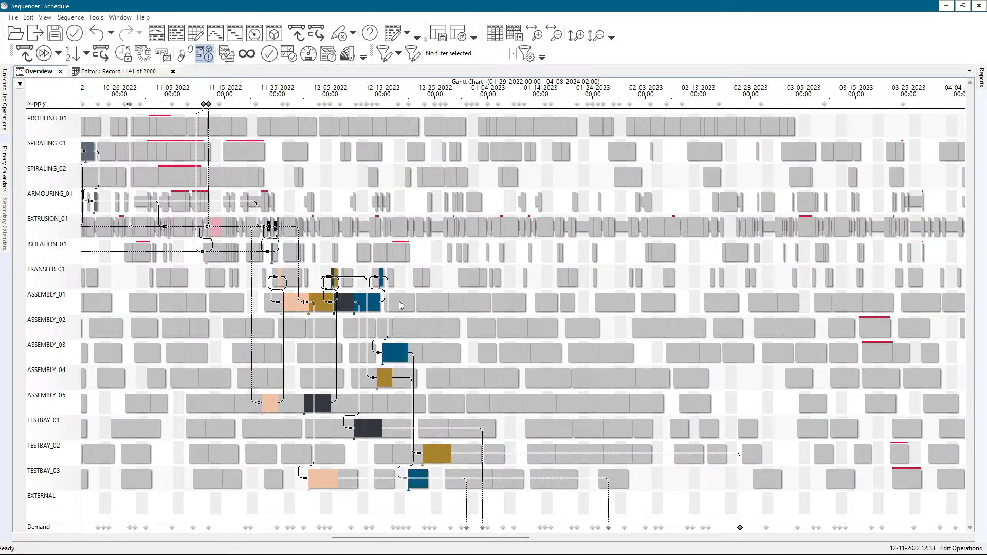
alt+click(455, 304)
alt+click(444, 306)
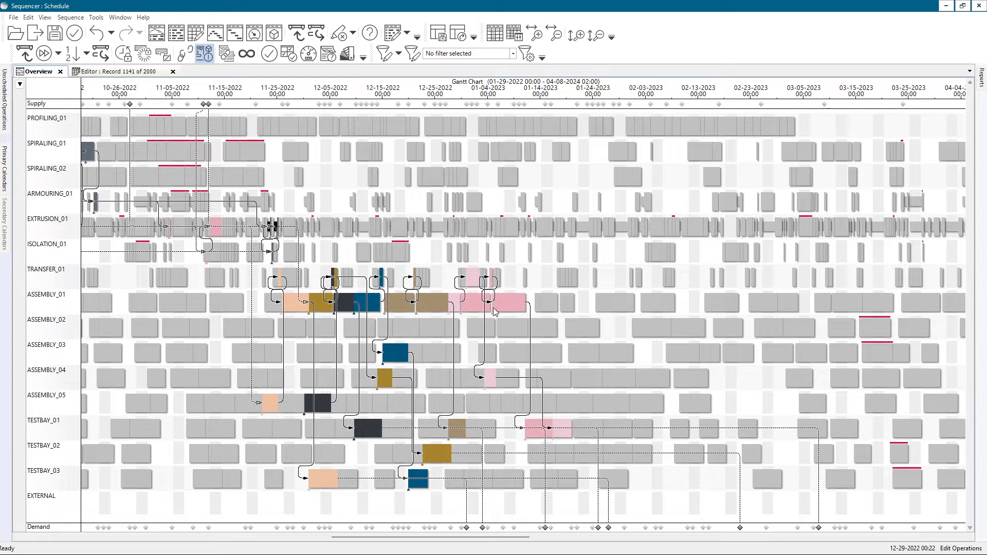
Remove the pink ASSEMBLY_01 orders from the highlight, toggle the brown one, and cancel all highlights
alt+click(506, 304)
alt+click(450, 308)
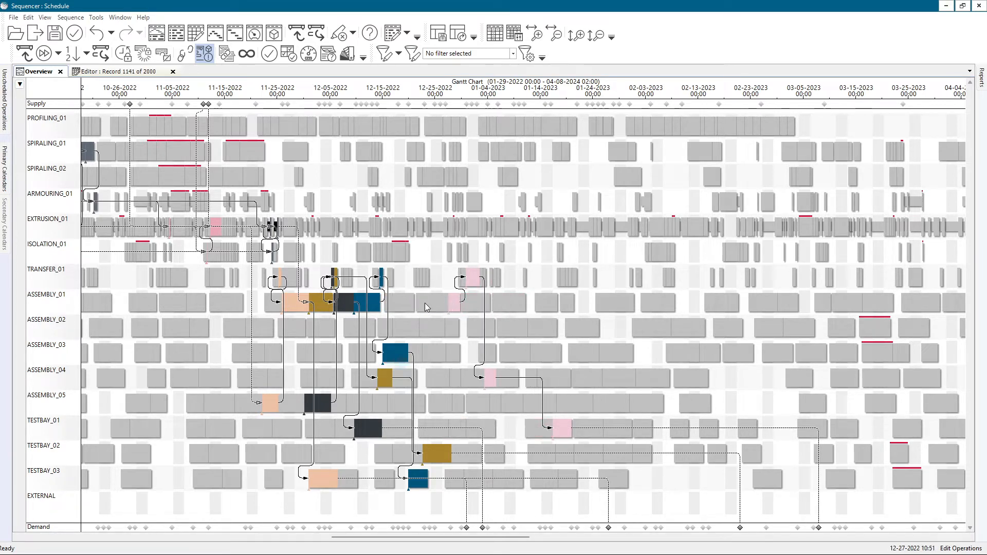
alt+click(455, 308)
alt+click(443, 306)
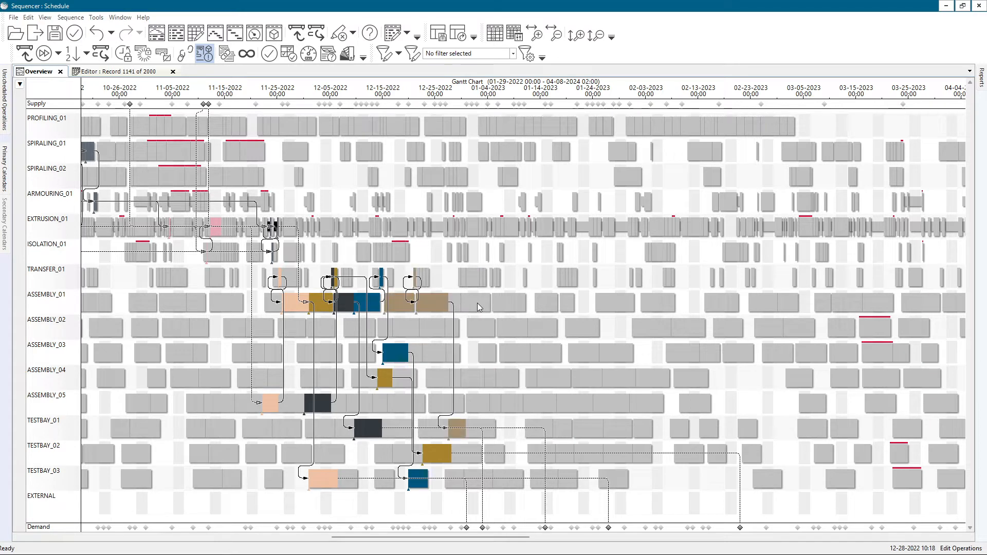
alt+click(477, 307)
click(512, 262)
Review the Highlight Options offered for the pink early-January 2023 operation in the ASSEMBLY_01 row, without applying any
right_click(506, 298)
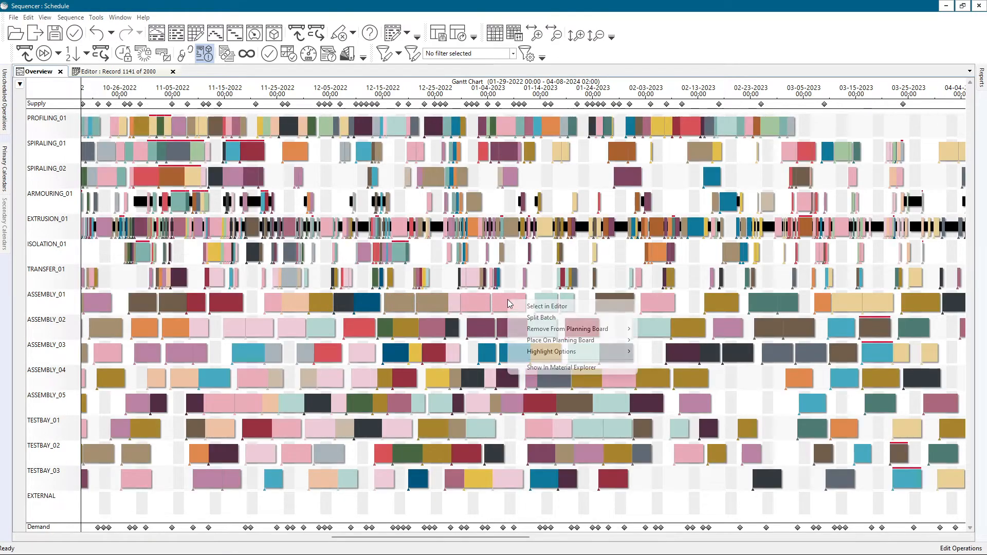
mouse_move(591, 351)
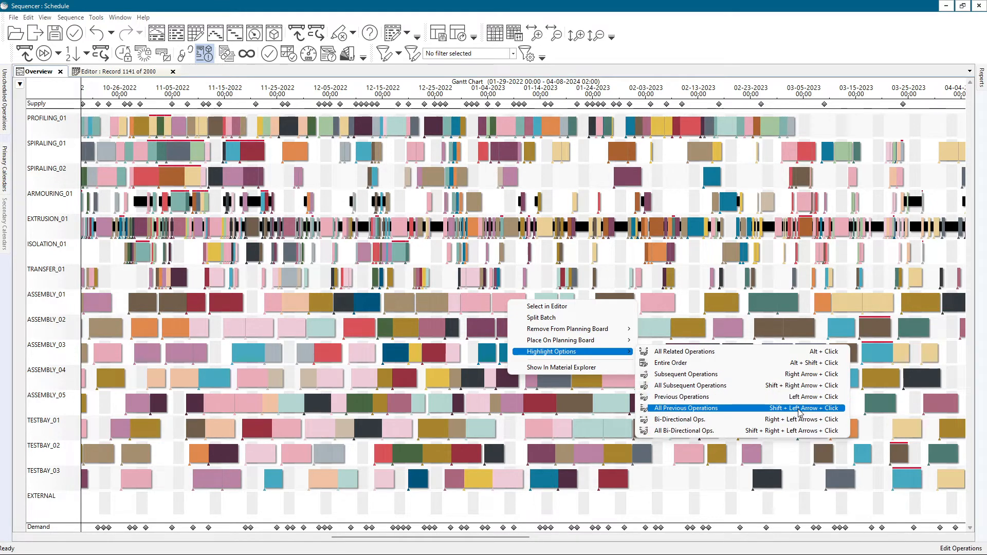
click(792, 374)
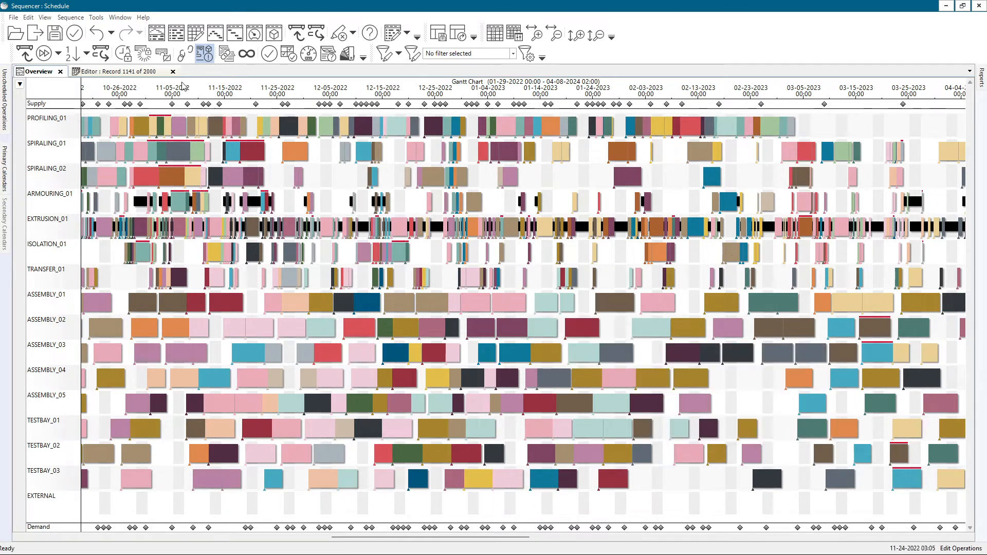
Toggle Scroll Lock for the Gantt chart and move back and forth along the timeline to try it out
click(49, 17)
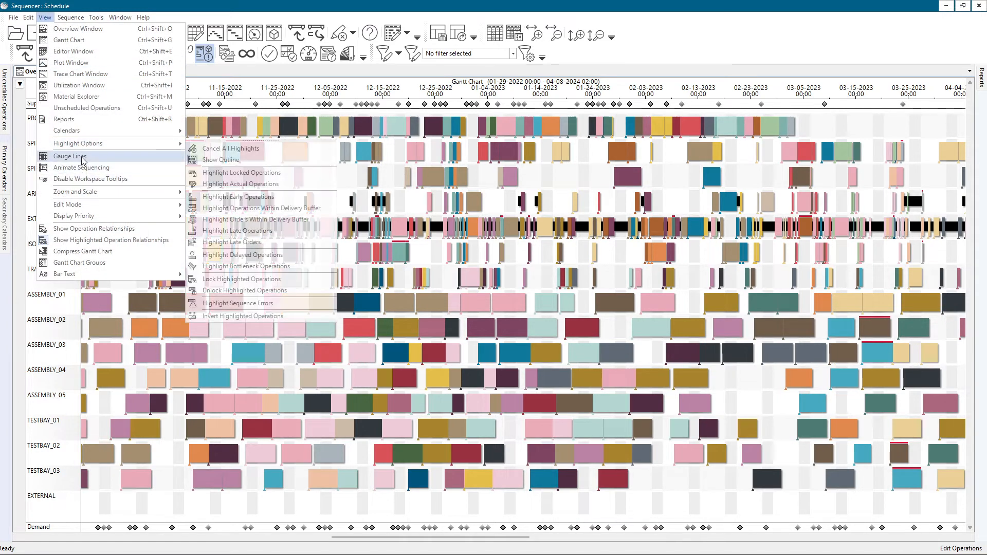
mouse_move(98, 192)
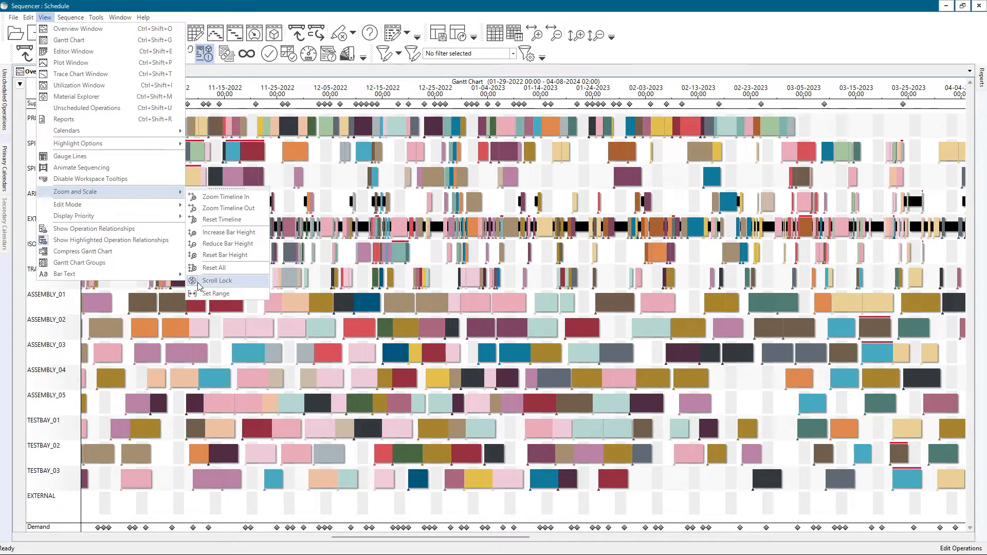
click(199, 282)
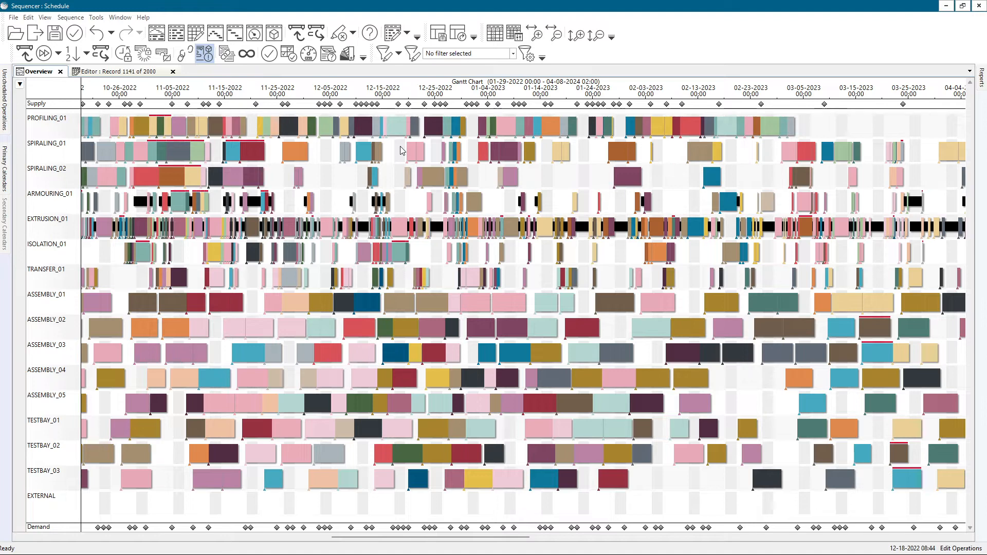
scroll(401, 150, right, 8)
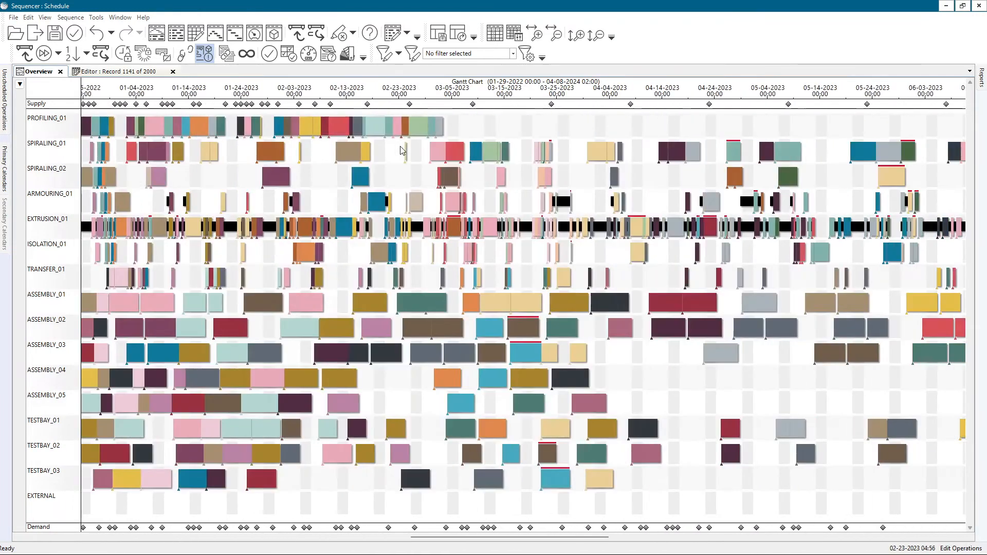
scroll(401, 150, left, 10)
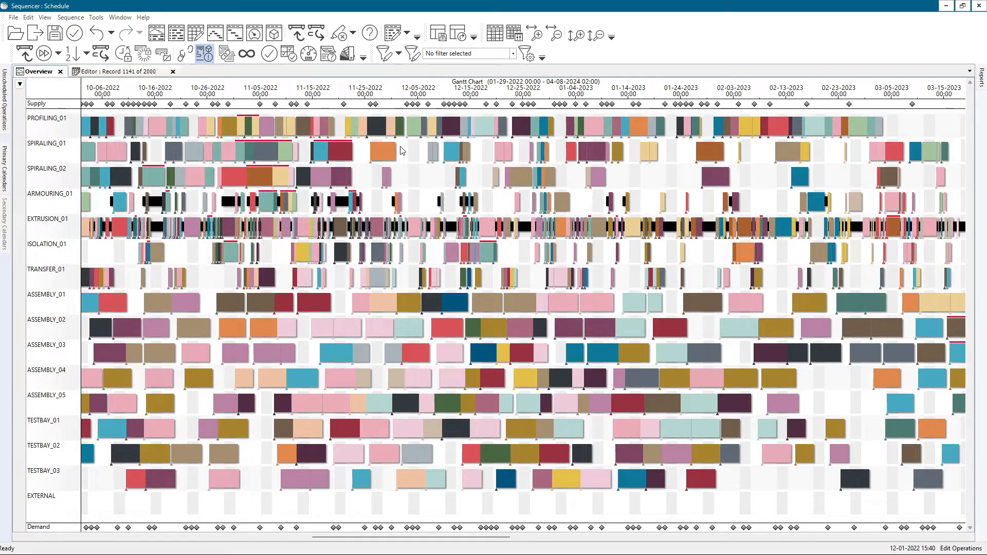
scroll(402, 150, right, 10)
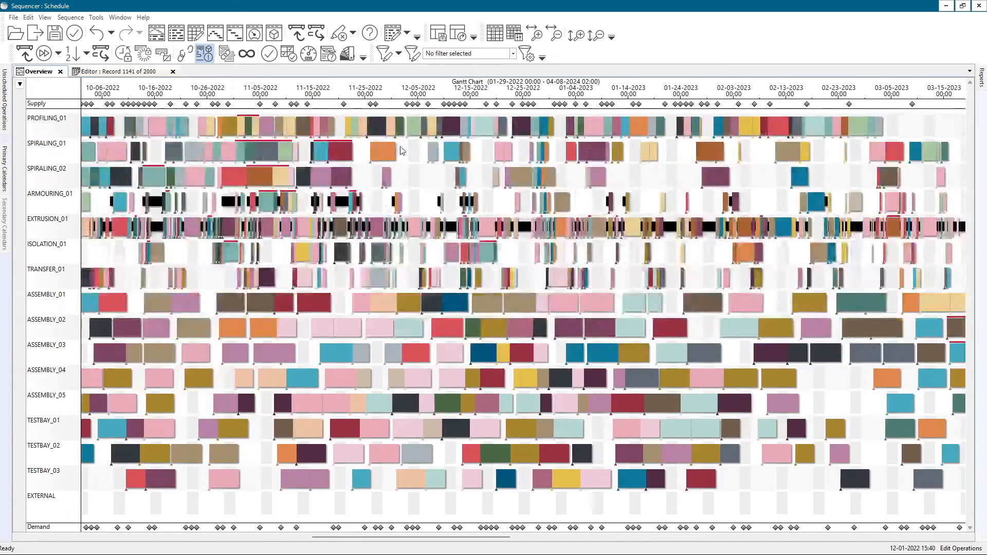
scroll(401, 150, left, 9)
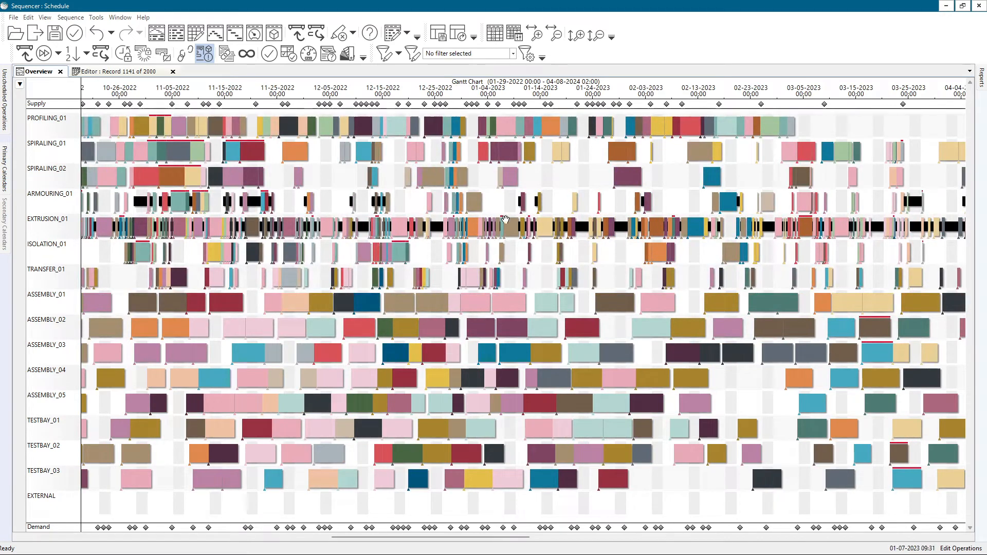
scroll(402, 150, left, 3)
scroll(639, 235, left, 20)
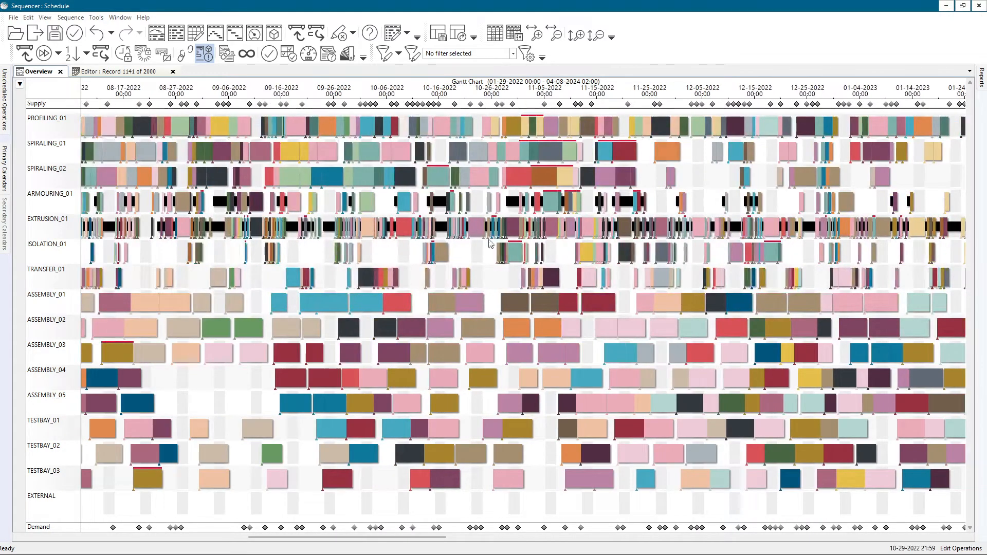
scroll(678, 255, right, 12)
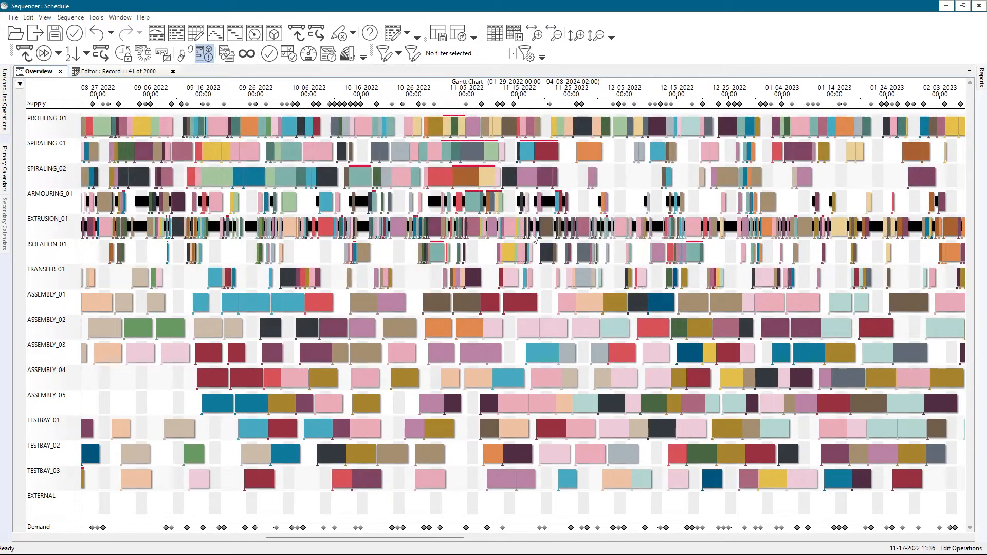
Toggle the Gantt chart's Scroll Lock once more
mouse_move(533, 238)
click(45, 17)
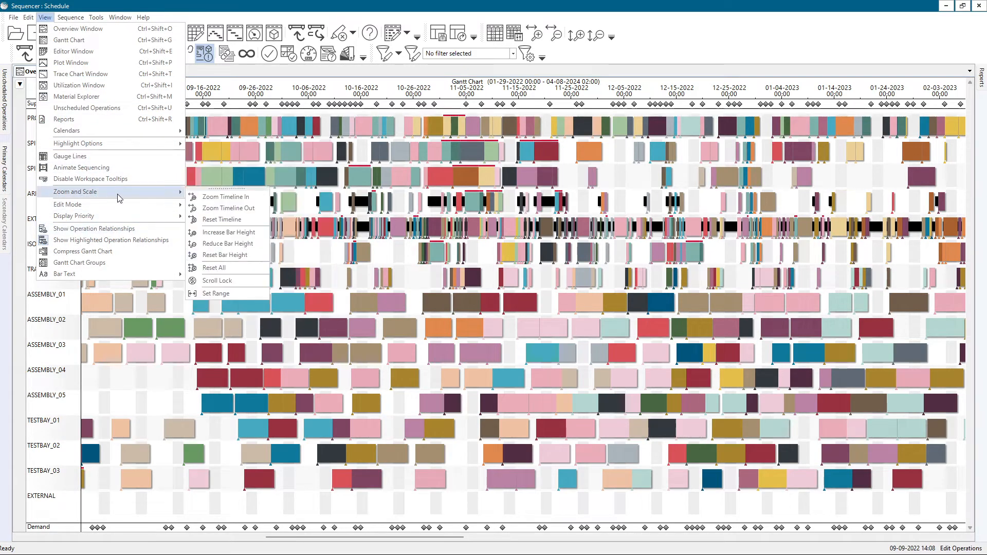
click(215, 280)
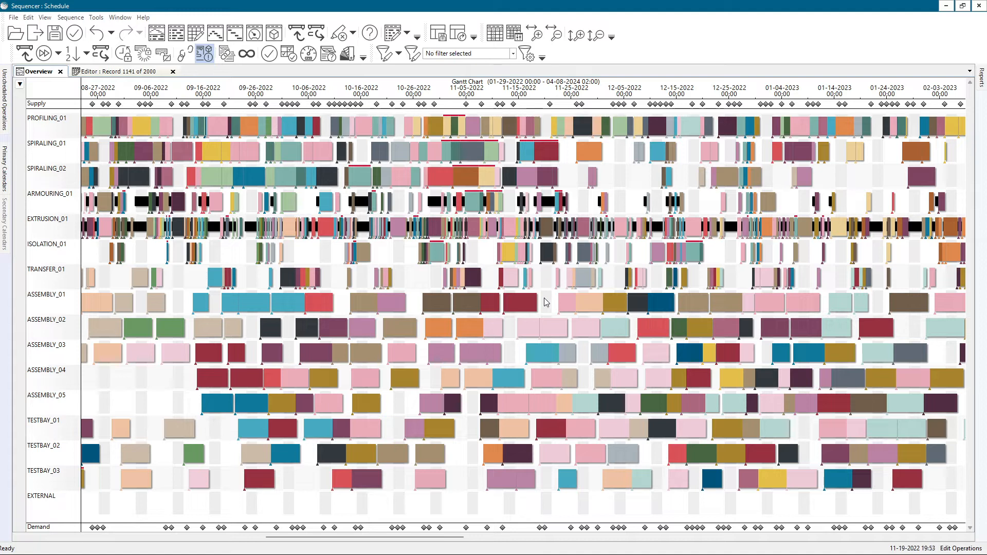
Highlight the subsequent operation of the dark red ASSEMBLY_01 and orange ASSEMBLY_02 operations in early November 2022, and check the TRANSFER_01 operation's order details
click(490, 305)
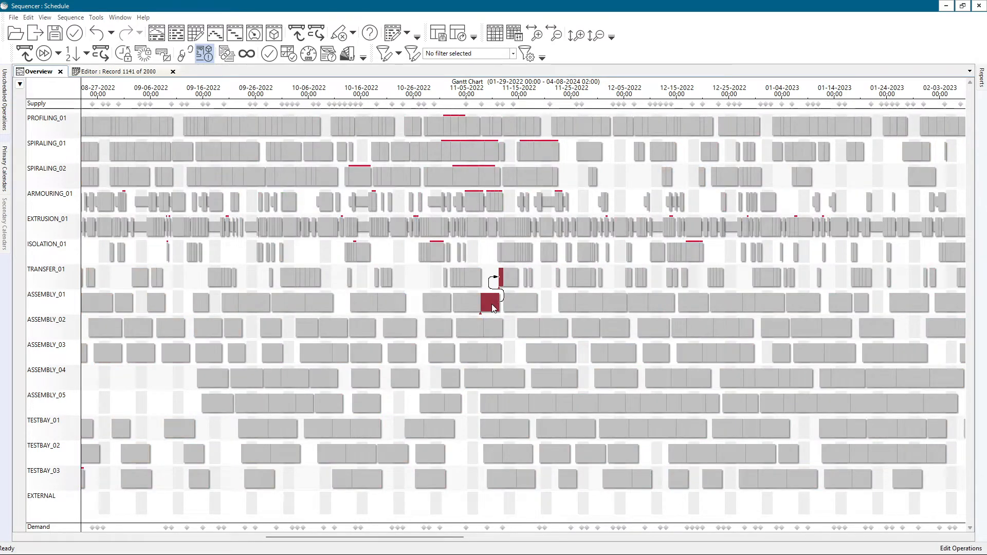
click(472, 305)
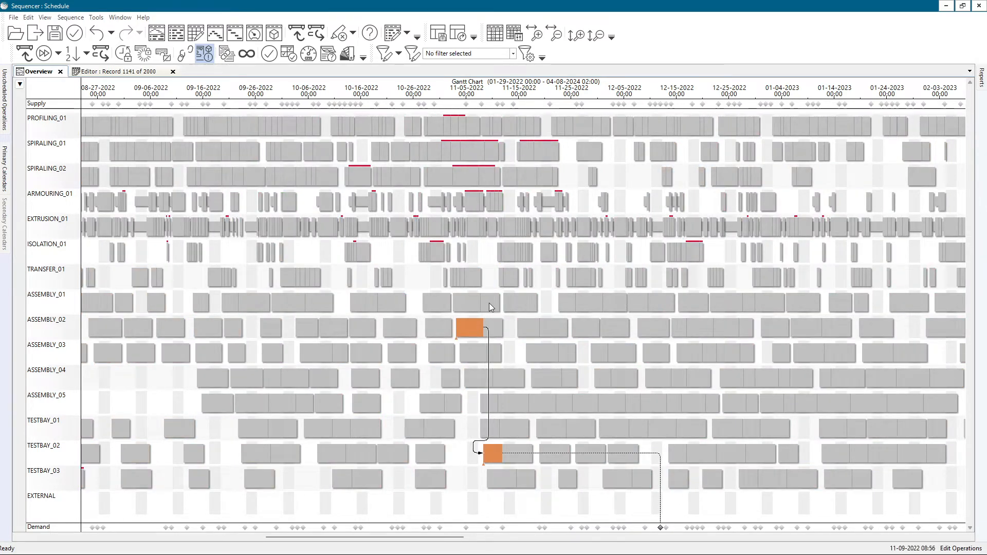
click(489, 303)
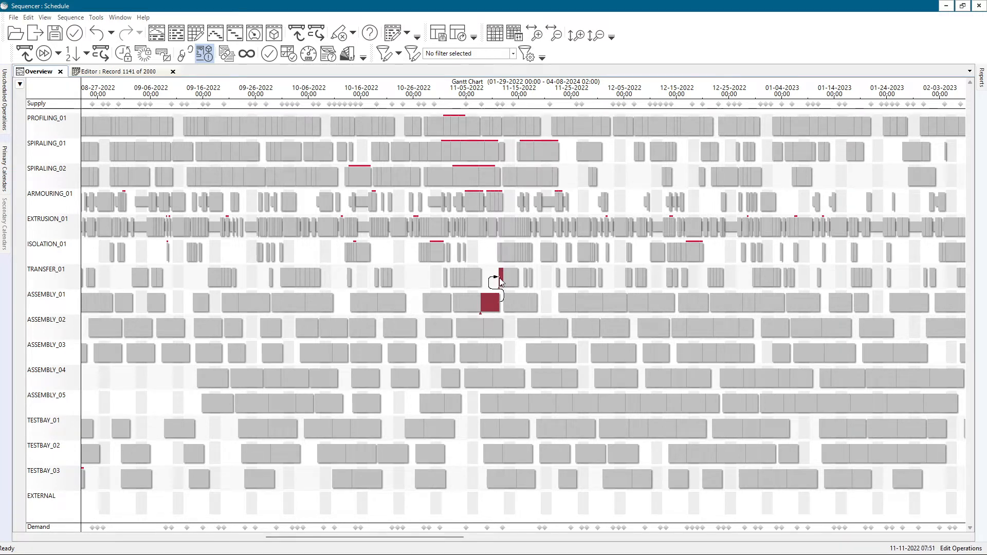
double_click(501, 277)
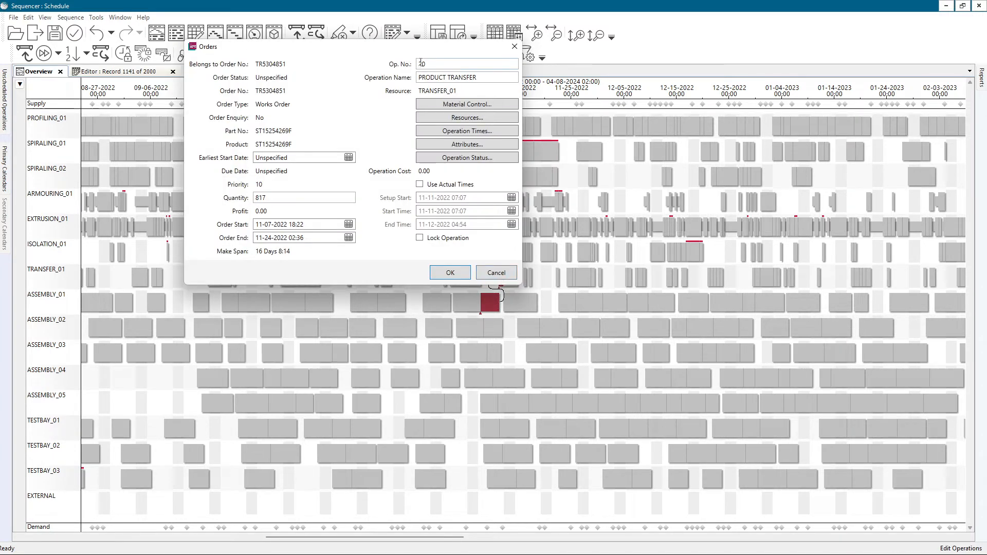
click(497, 274)
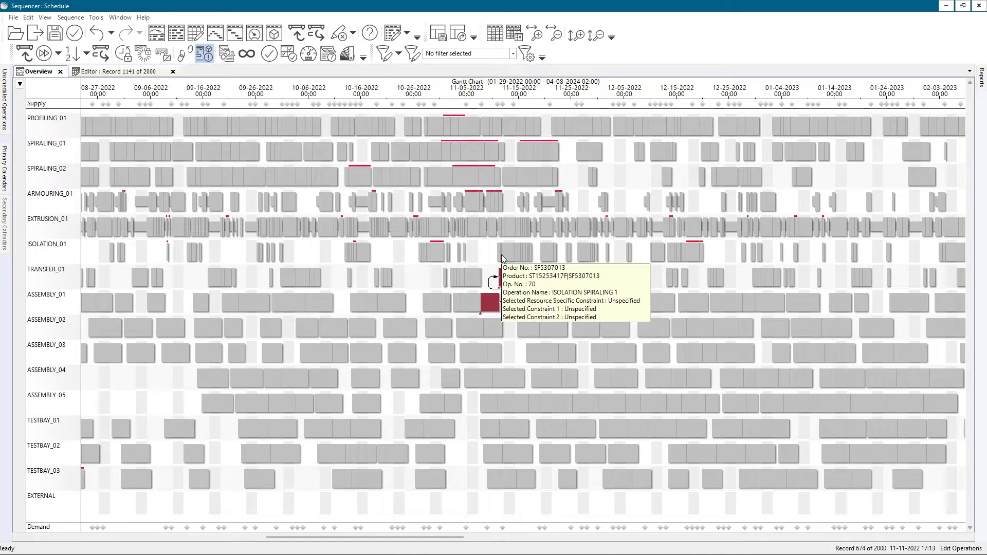
Highlight the previous operations of the dark red November ASSEMBLY_01 operation, then of the mauve and tan October ones
click(492, 309)
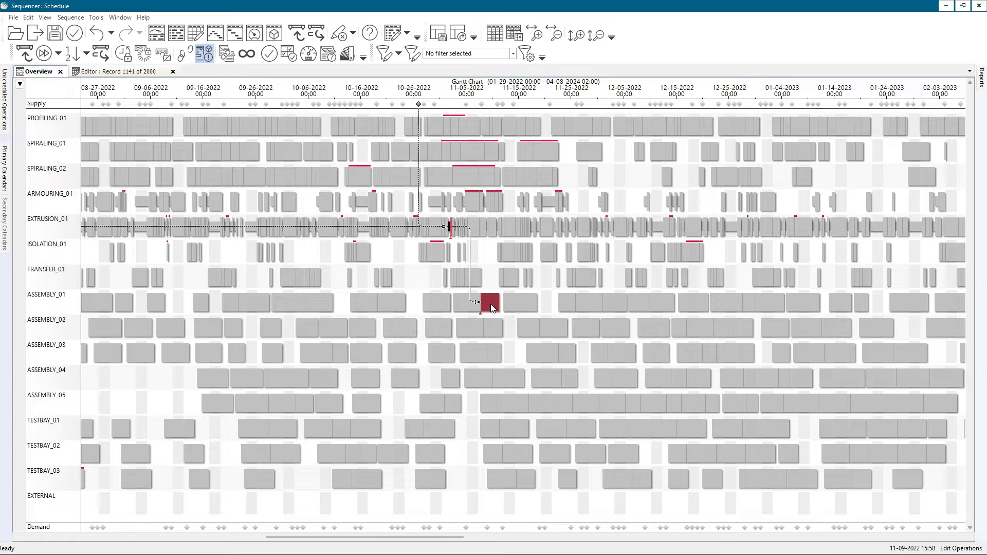
drag(492, 309, 388, 302)
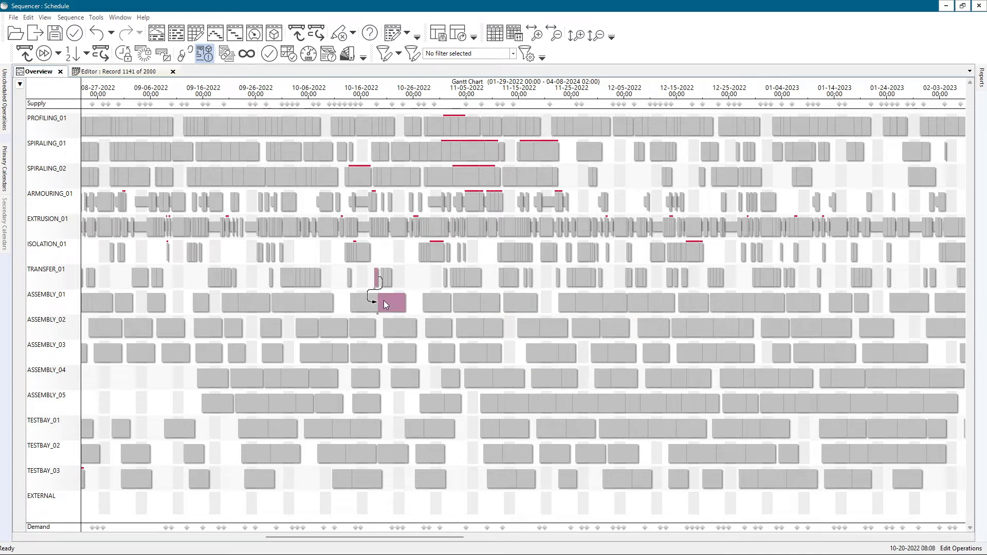
mouse_move(360, 306)
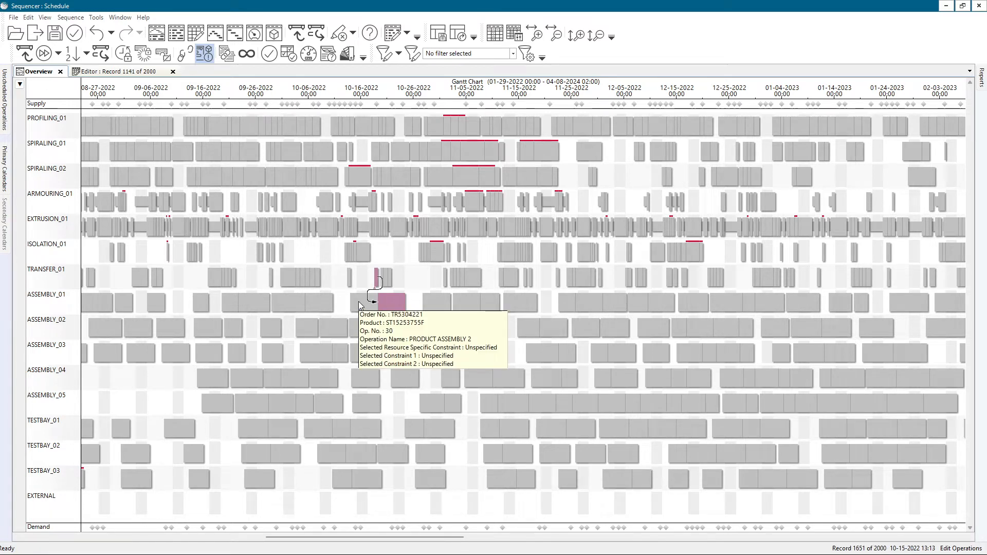
mouse_move(359, 305)
mouse_down()
mouse_move(329, 298)
mouse_move(353, 305)
mouse_up()
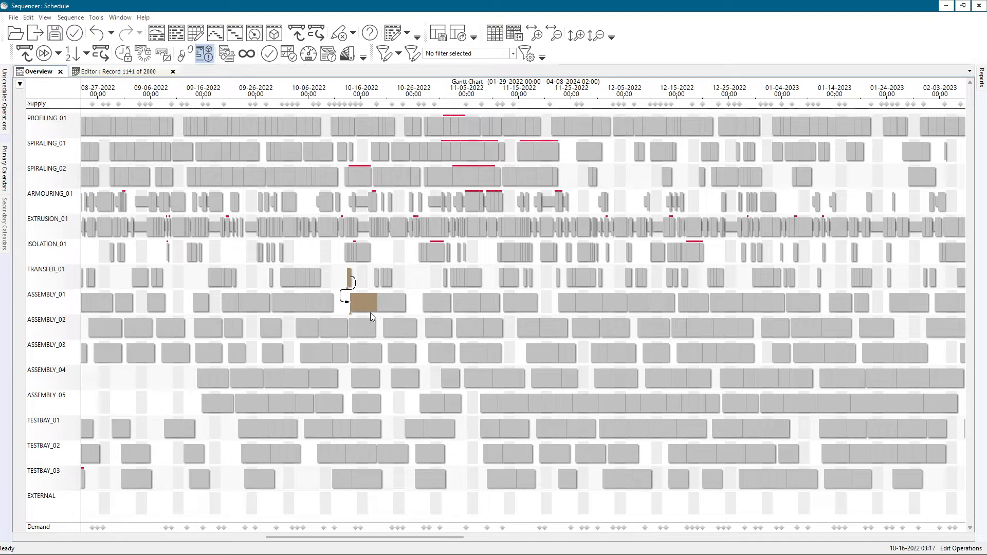
Highlight all subsequent and all previous operations of the tan mid-October TRANSFER_01 operation in turn, and cancel the highlight
click(349, 278)
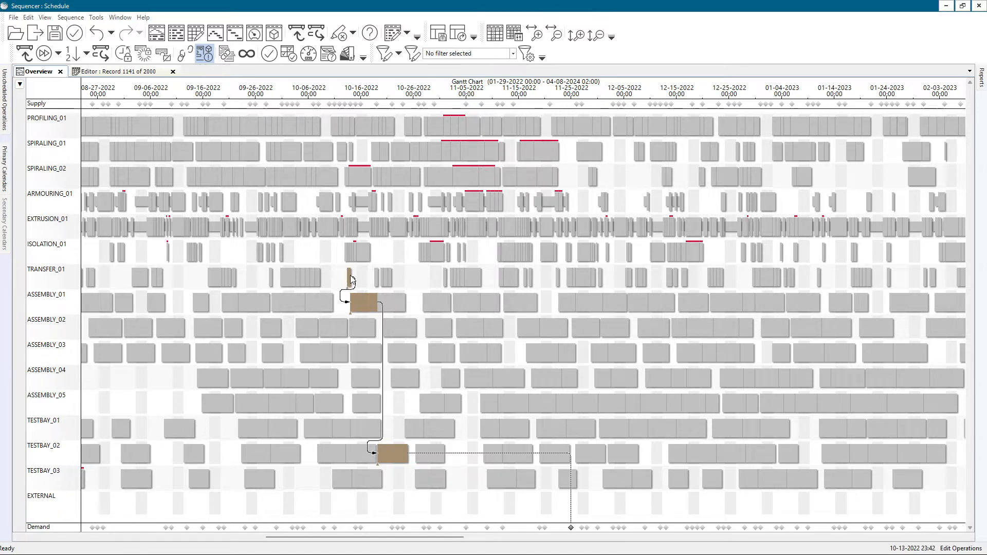
mouse_move(351, 280)
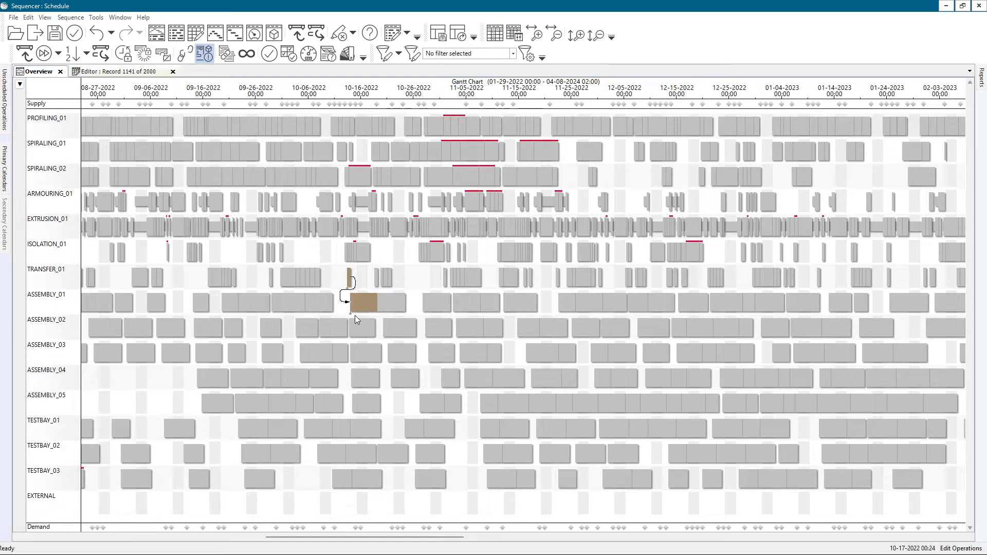
mouse_move(351, 308)
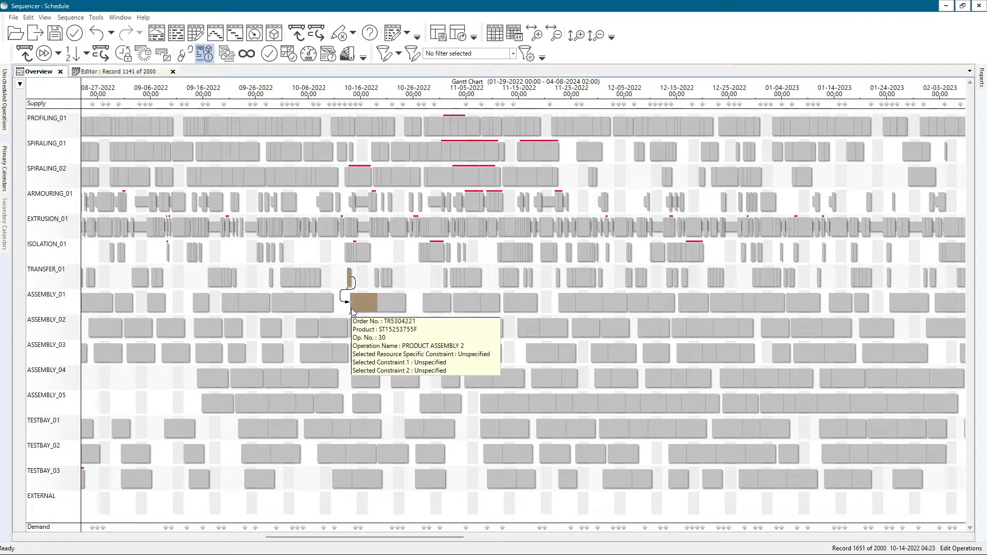
click(348, 280)
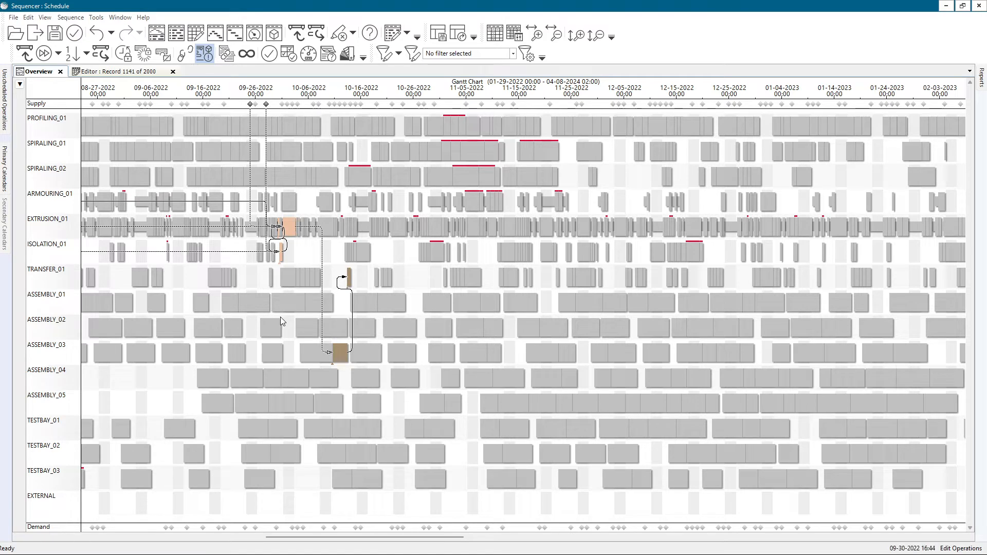
click(420, 266)
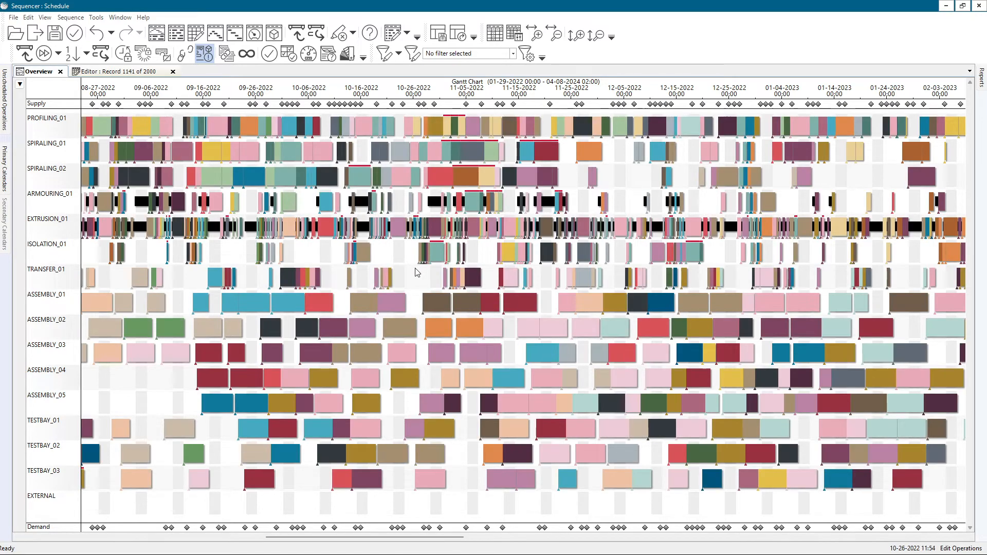
Highlight the bi-directional operations of the dark red early-November ASSEMBLY_01 operation, then all bi-directional operations of the adjacent dark red one
click(371, 303)
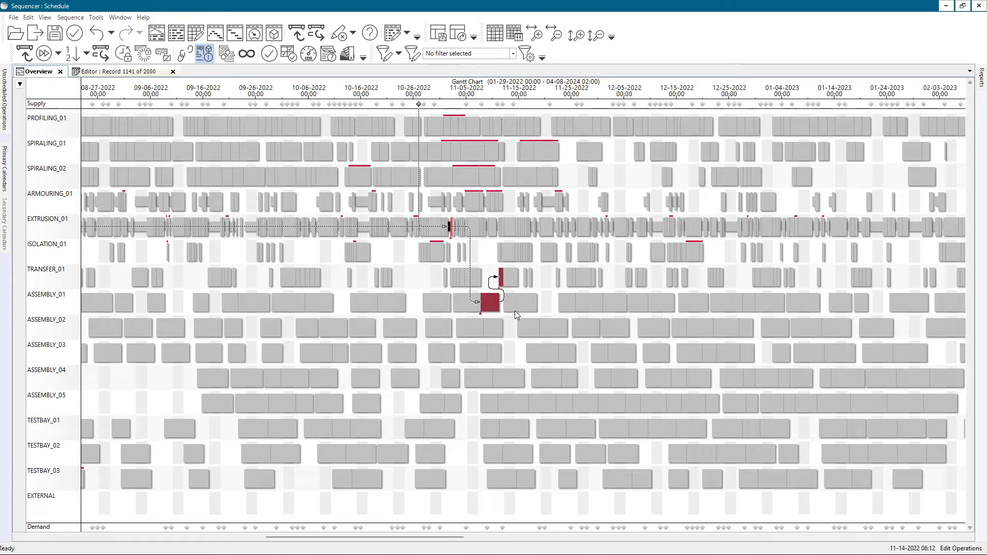
mouse_move(513, 315)
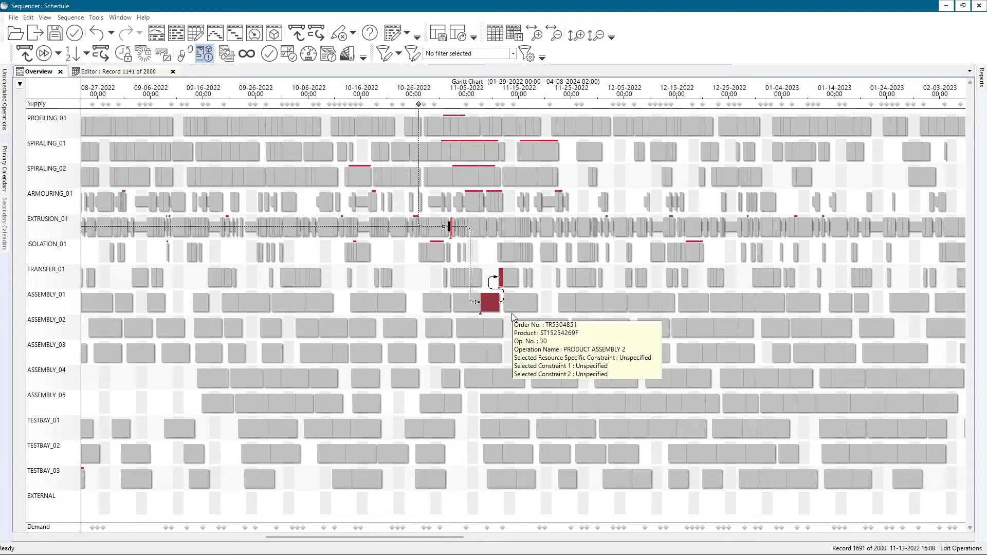
click(520, 307)
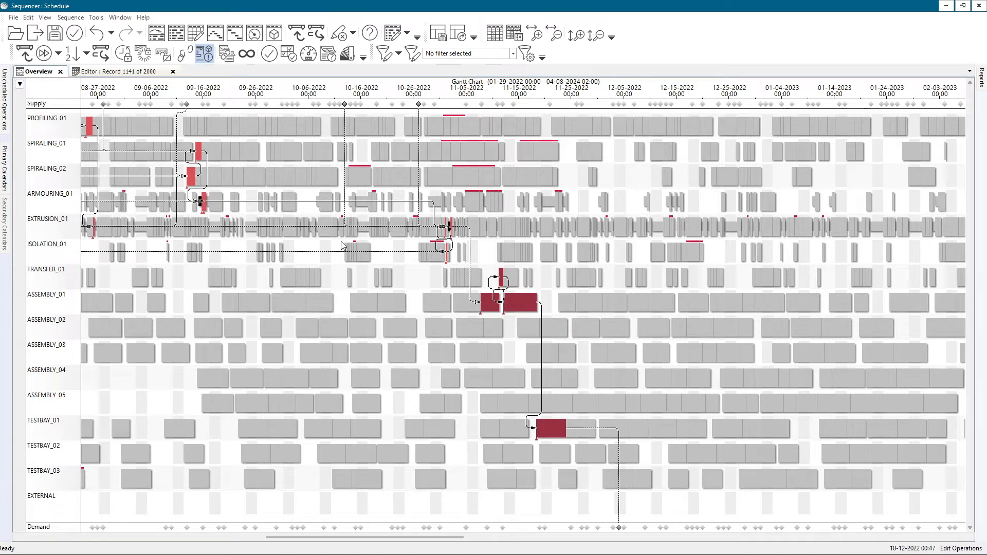
Review the Highlight Options offered for the second dark red November ASSEMBLY_01 operation, and cancel the highlight
scroll(358, 261, down, 1)
right_click(466, 300)
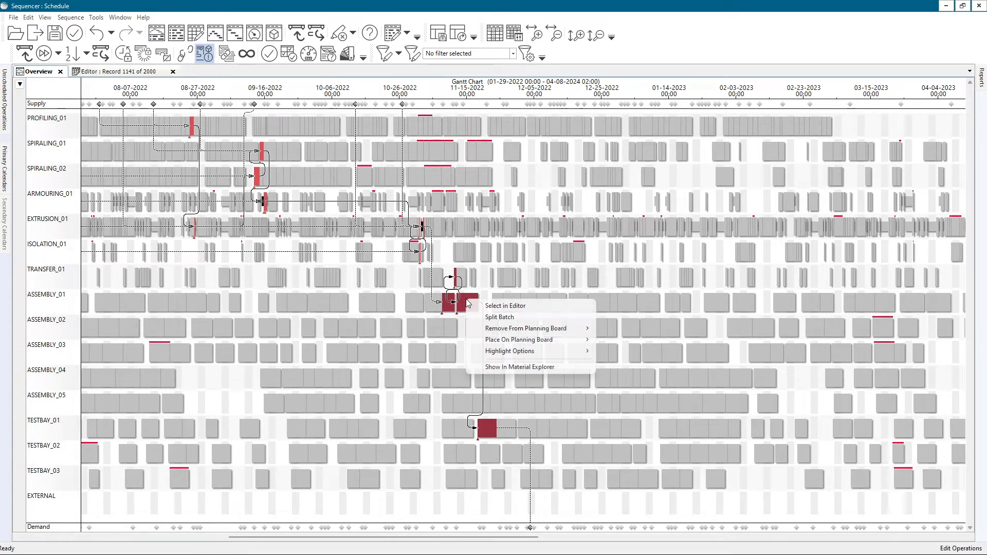
mouse_move(508, 359)
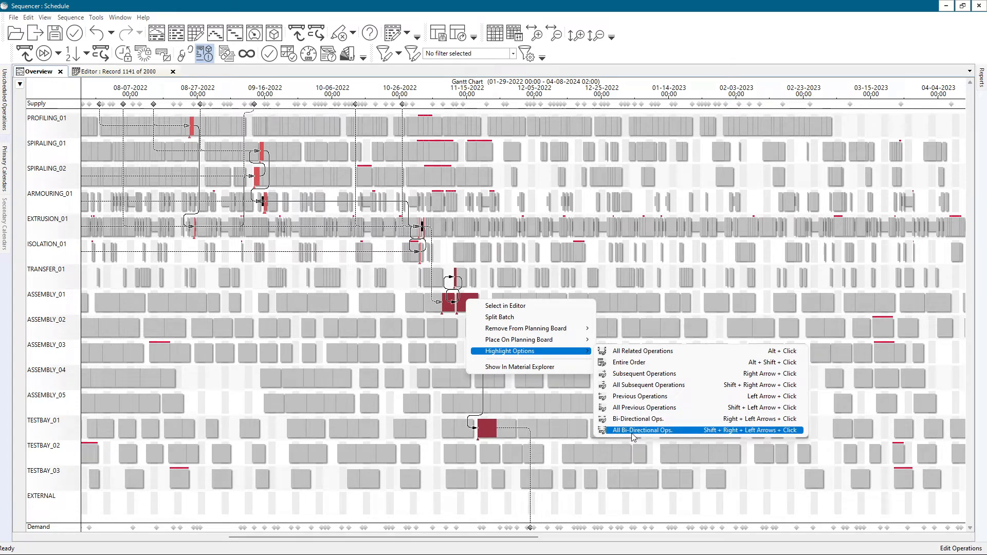
click(758, 435)
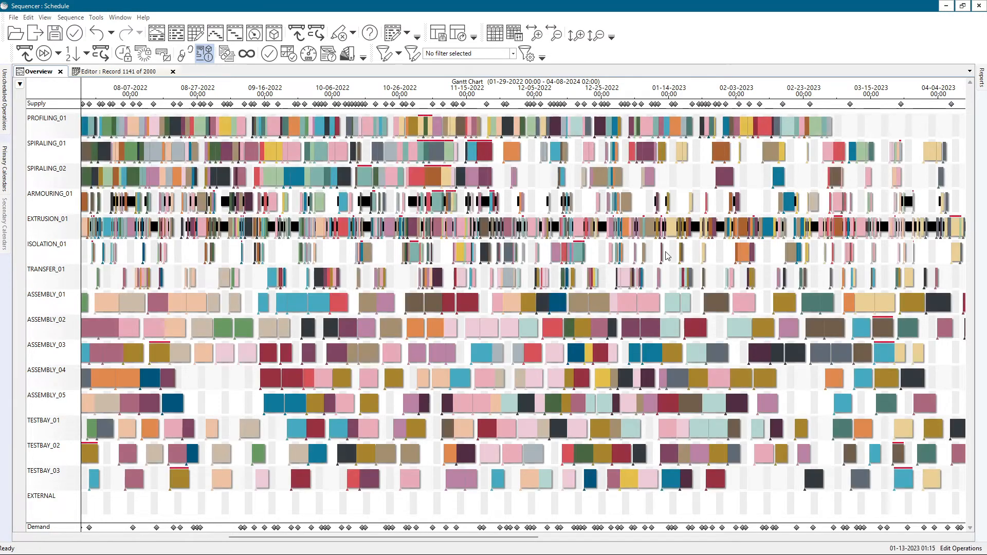
Review the chart-wide highlight options, from Show Outline to Invert Highlighted Operations, without applying any
scroll(577, 273, down, 2)
scroll(491, 264, up, 3)
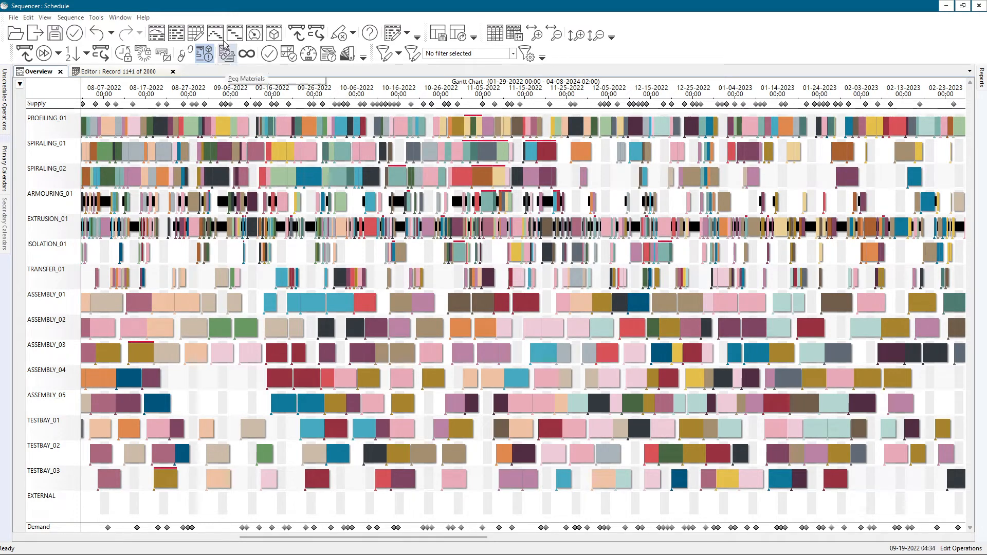
click(45, 17)
mouse_move(77, 149)
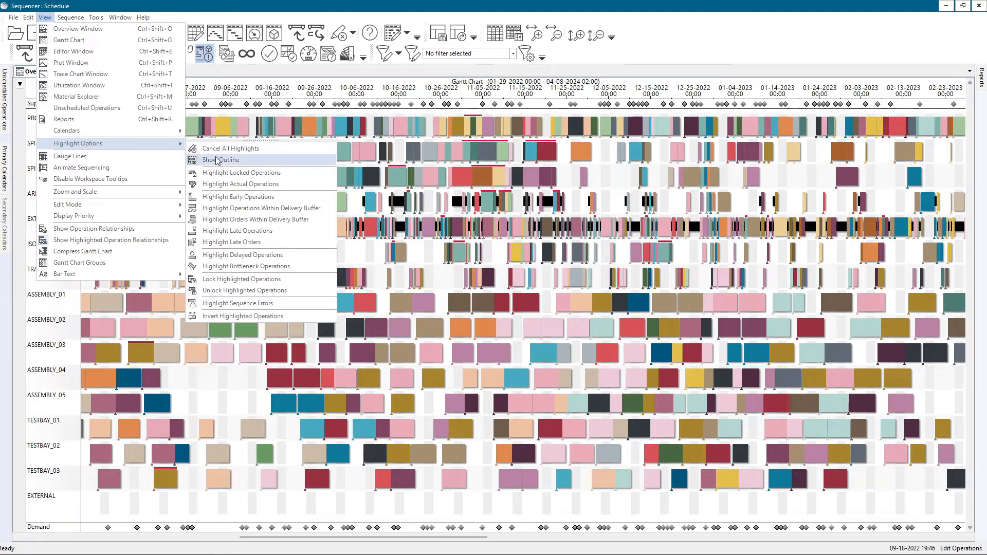
click(343, 35)
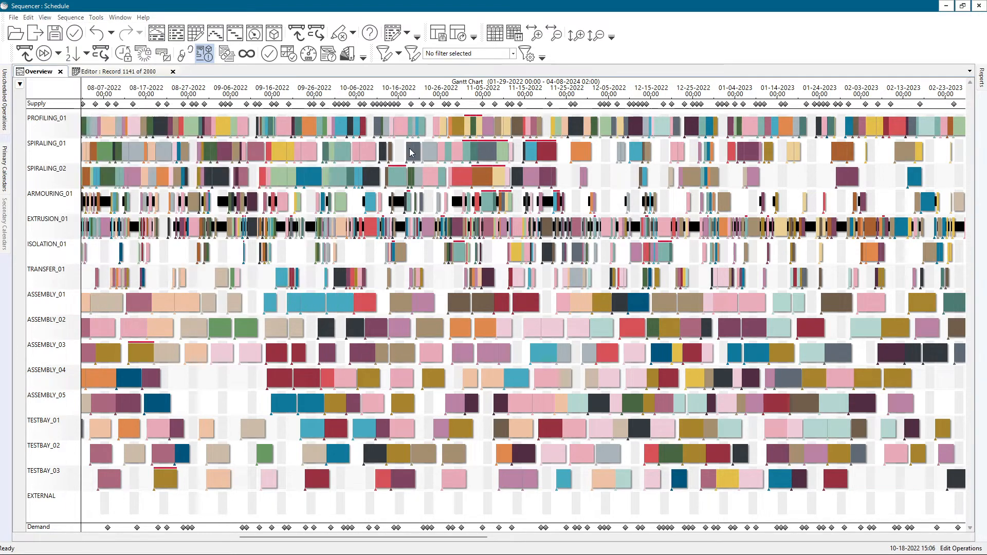
click(353, 33)
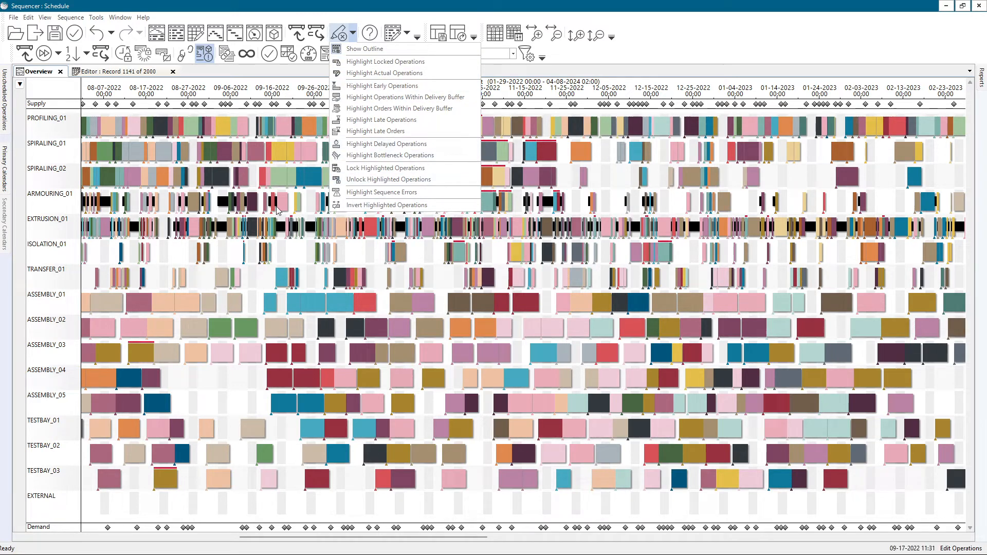
click(241, 194)
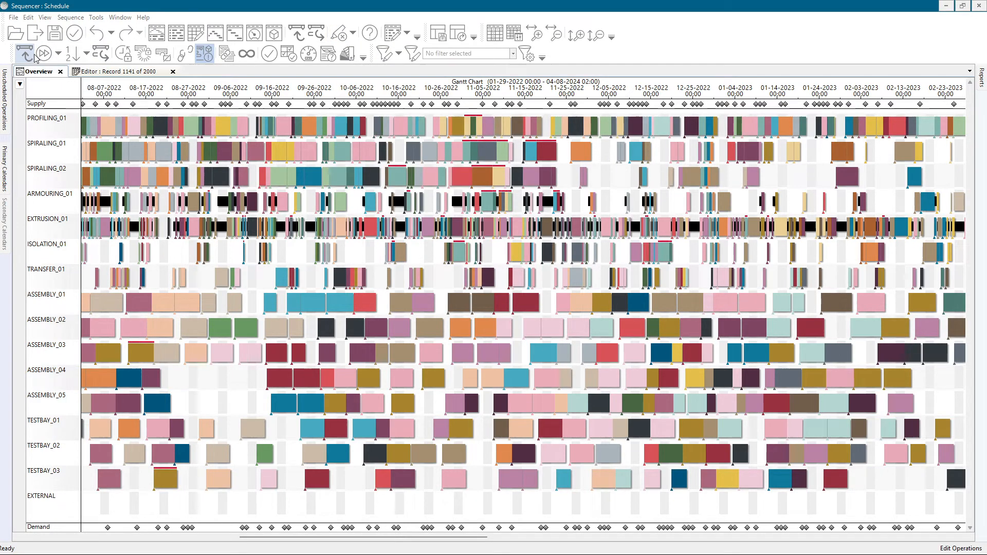
Try placing the first order listed in the Editor on the planning board, and remove the operations from the schedule
click(108, 75)
right_click(53, 113)
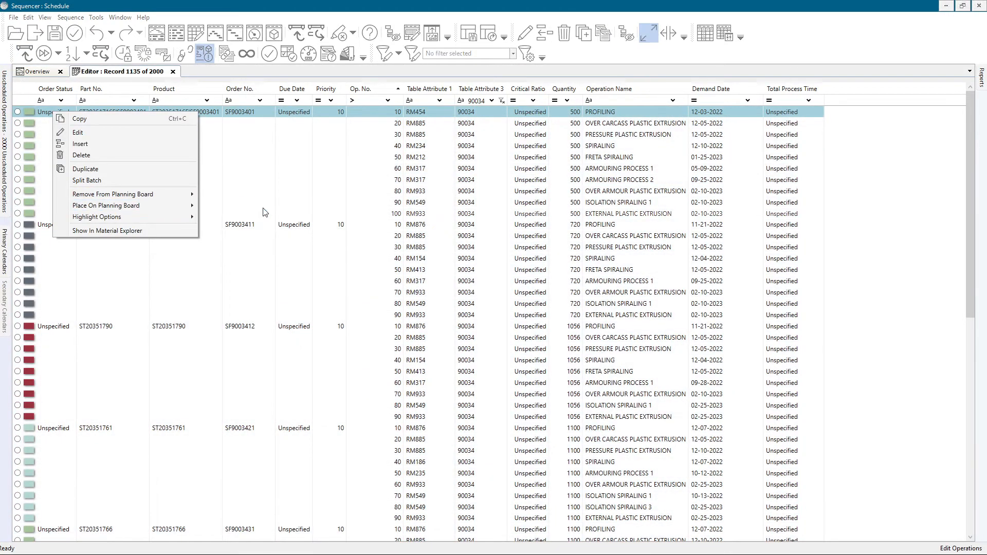
click(48, 75)
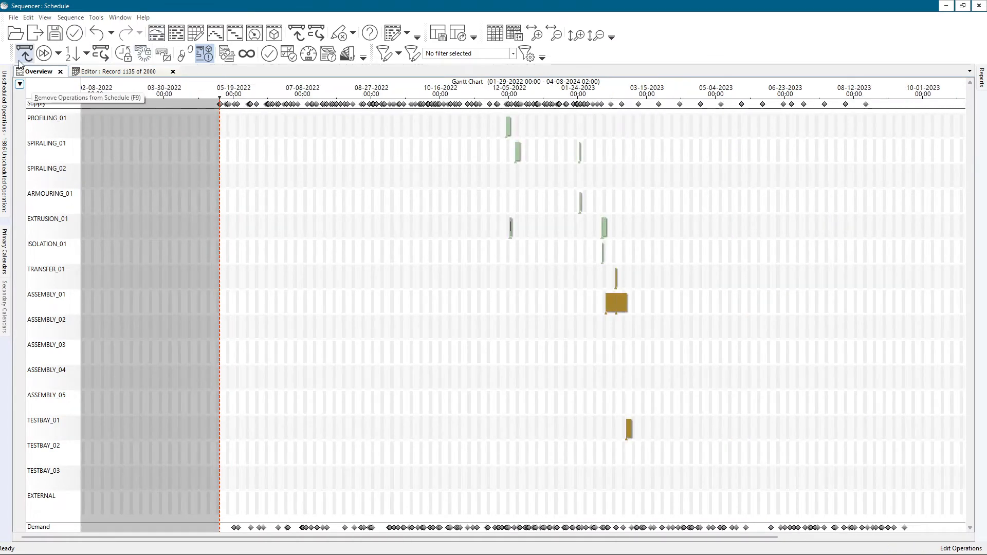
click(24, 54)
Clear the Editor's Table Attribute 3 filter and place all operations of the ST40650033 order forward on the planning board
click(109, 72)
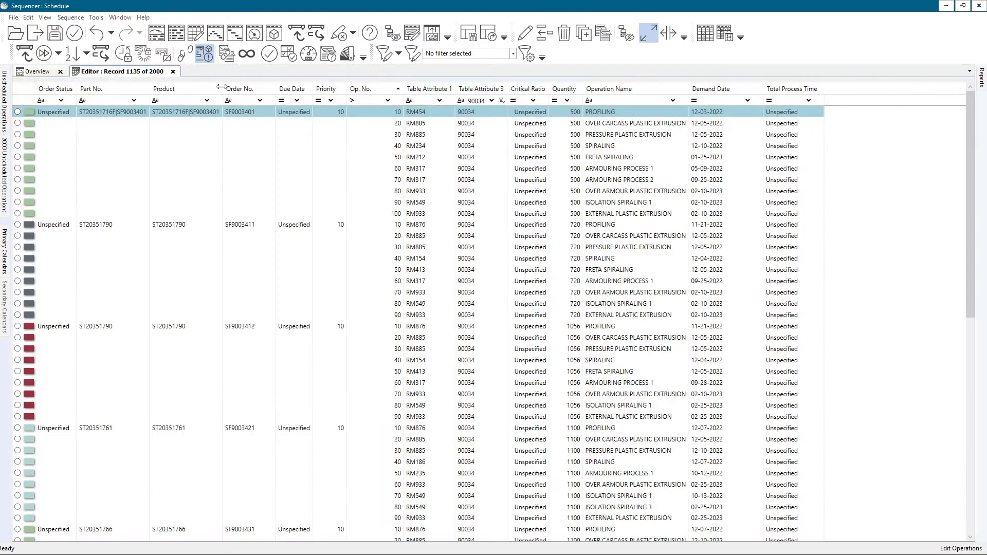
click(501, 100)
click(132, 123)
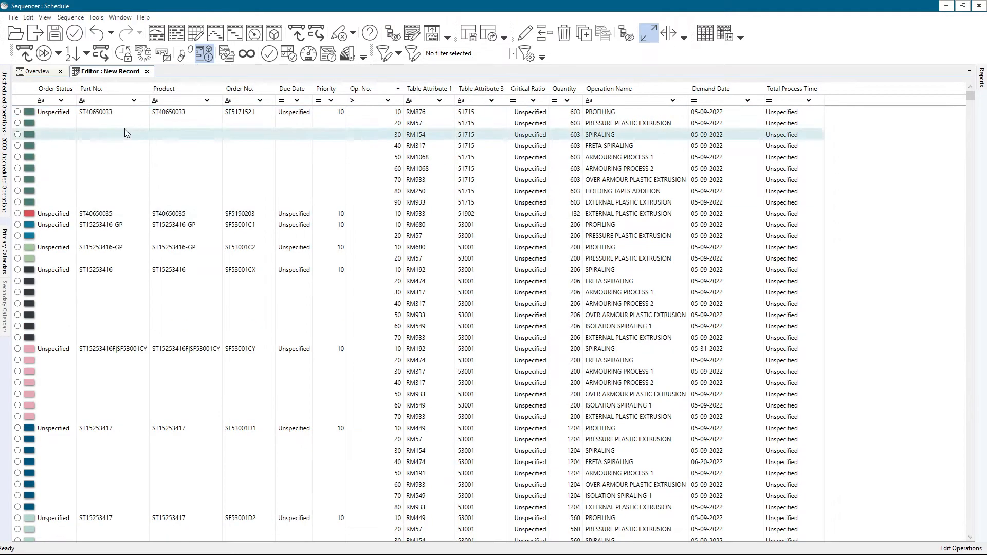
right_click(98, 124)
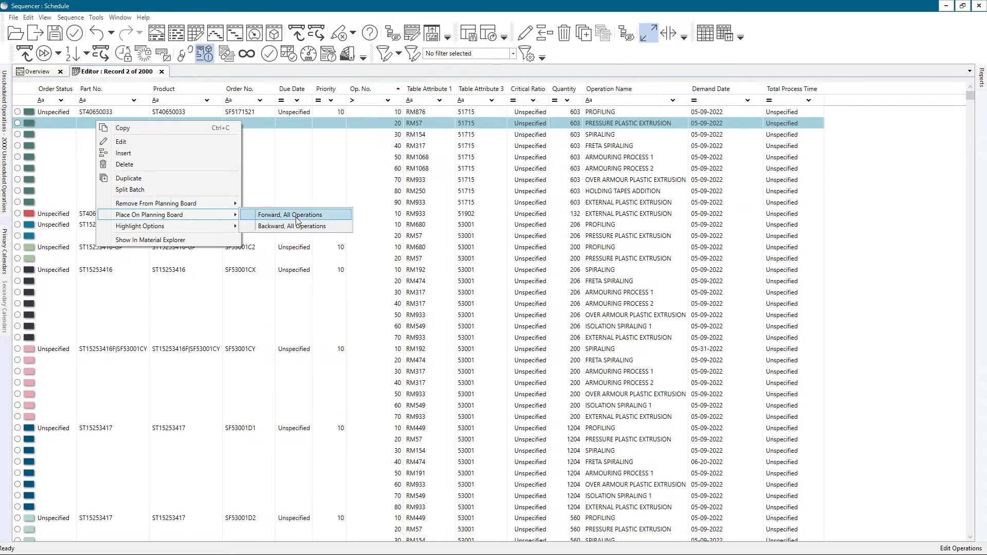
click(45, 72)
scroll(281, 149, up, 3)
scroll(287, 153, up, 5)
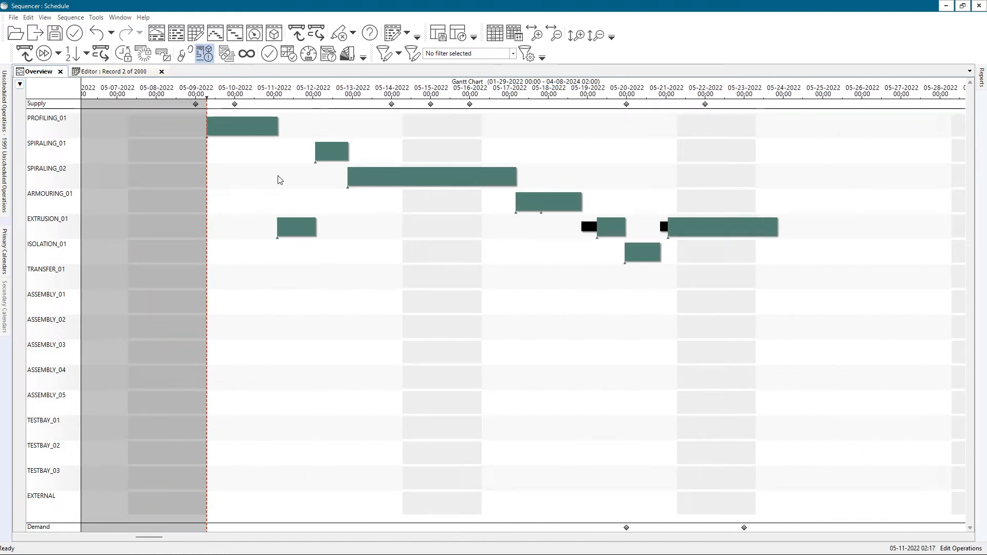
Apply Highlight Actual Operations to the Gantt chart
click(353, 34)
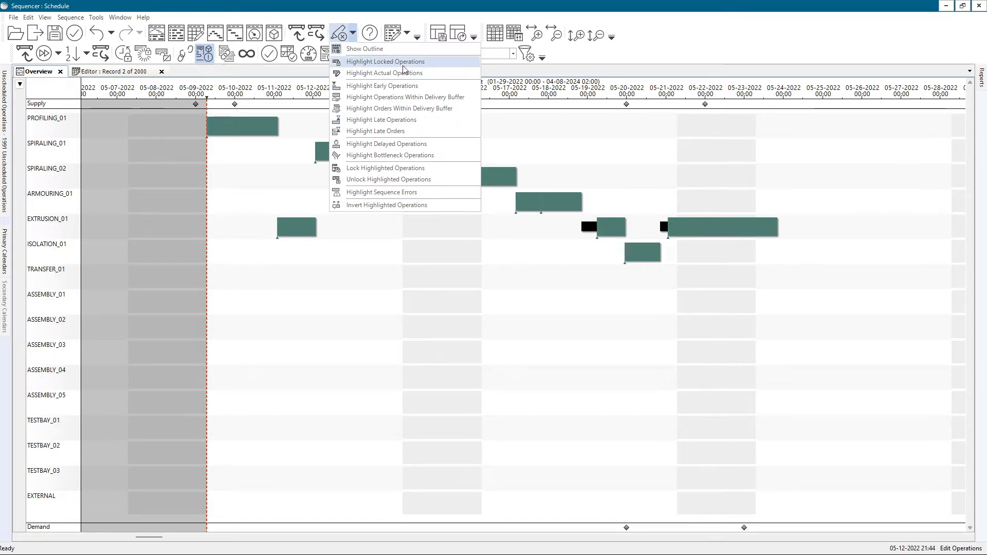
click(418, 73)
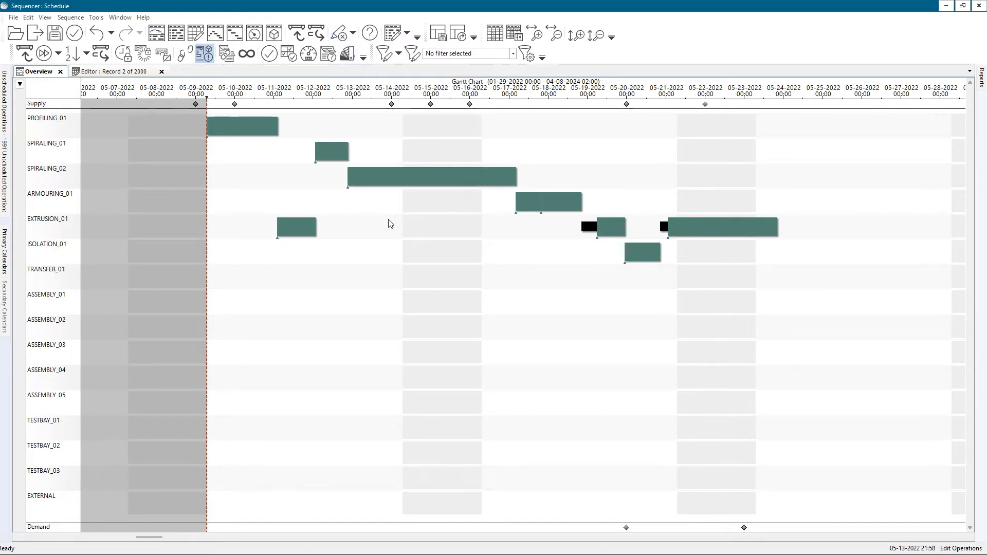
Lock the FRETA SPIRALING operation on SPIRALING_02 and enable Use Actual Times for the PROFILING operation on PROFILING_01
double_click(431, 177)
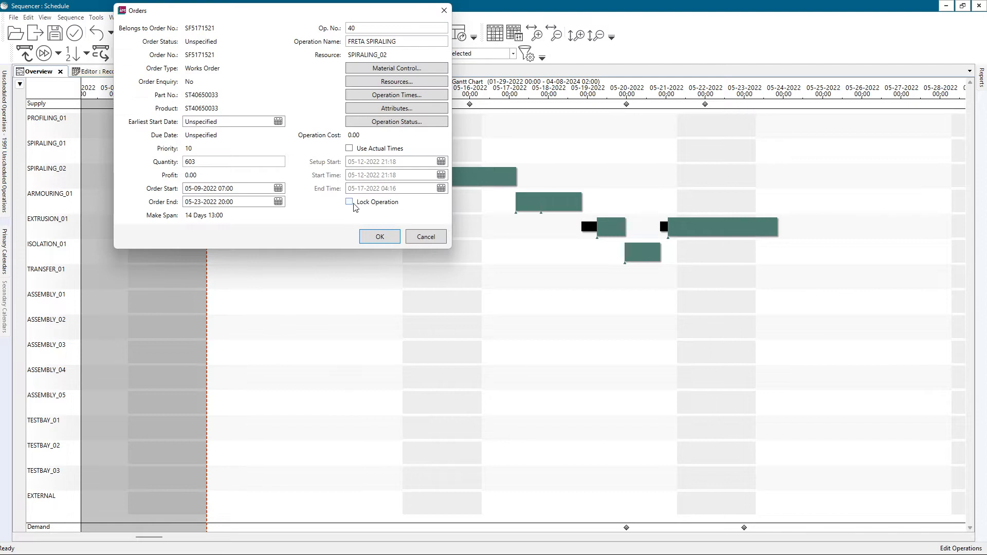
click(379, 237)
double_click(239, 127)
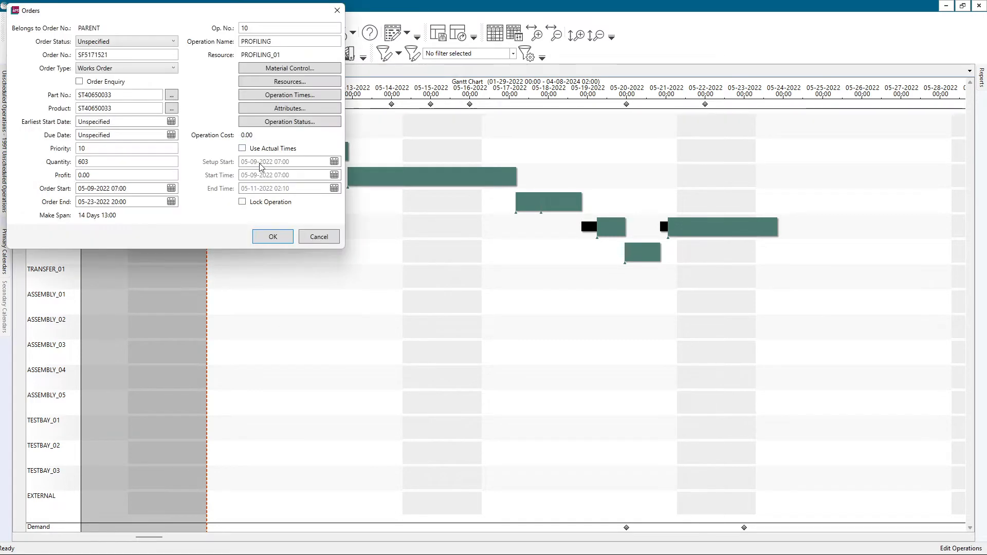
click(267, 148)
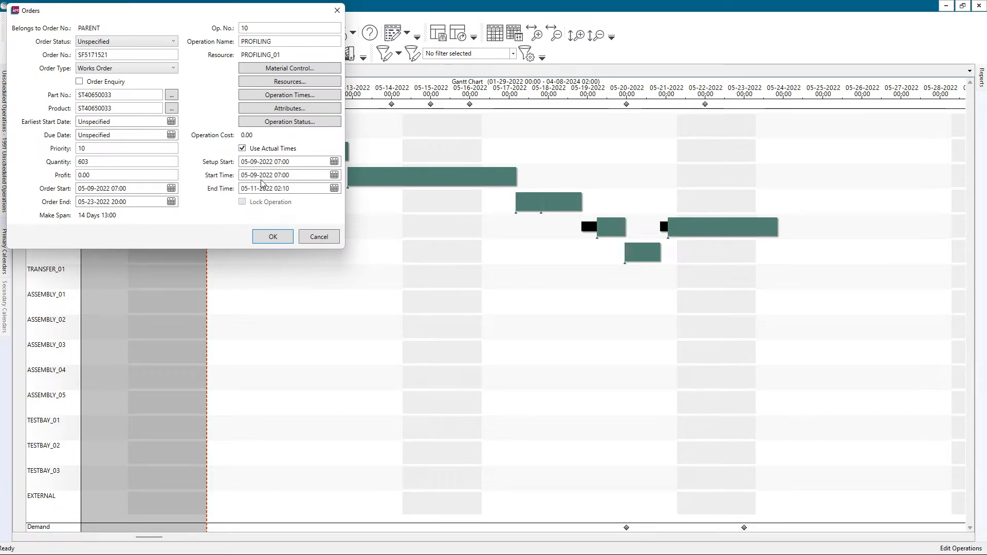
click(271, 237)
Apply Highlight Locked Operations to the Gantt chart, followed by Highlight Actual Operations
click(353, 32)
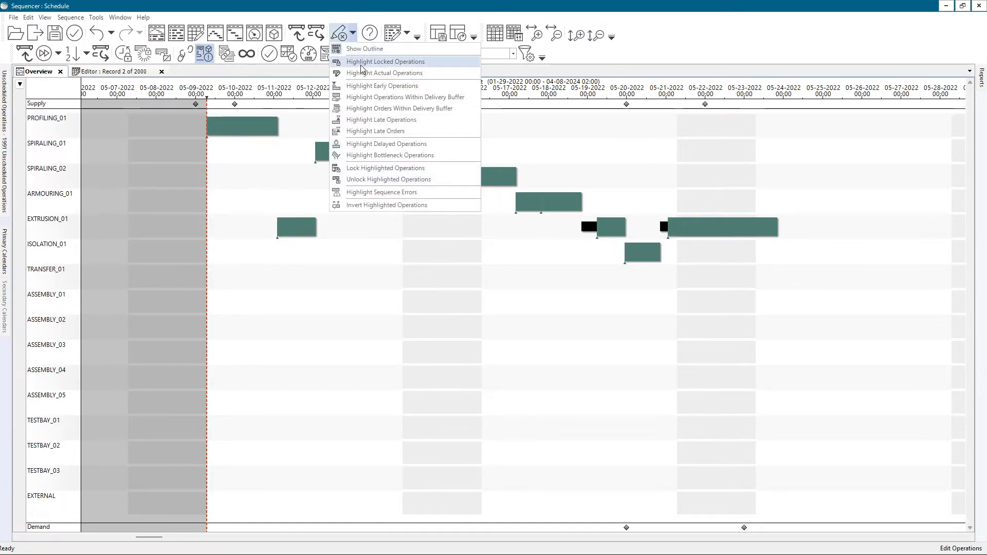
click(361, 66)
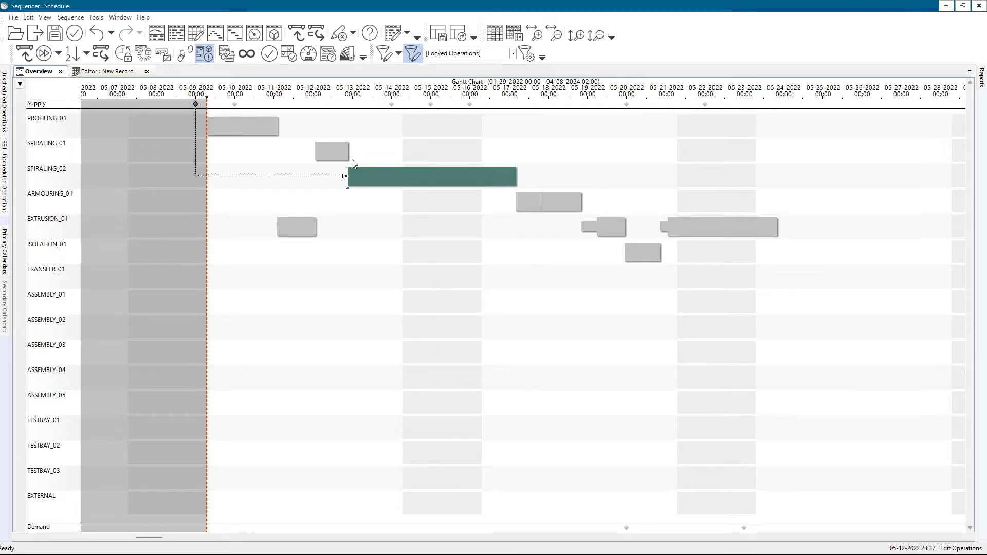
click(354, 37)
click(359, 86)
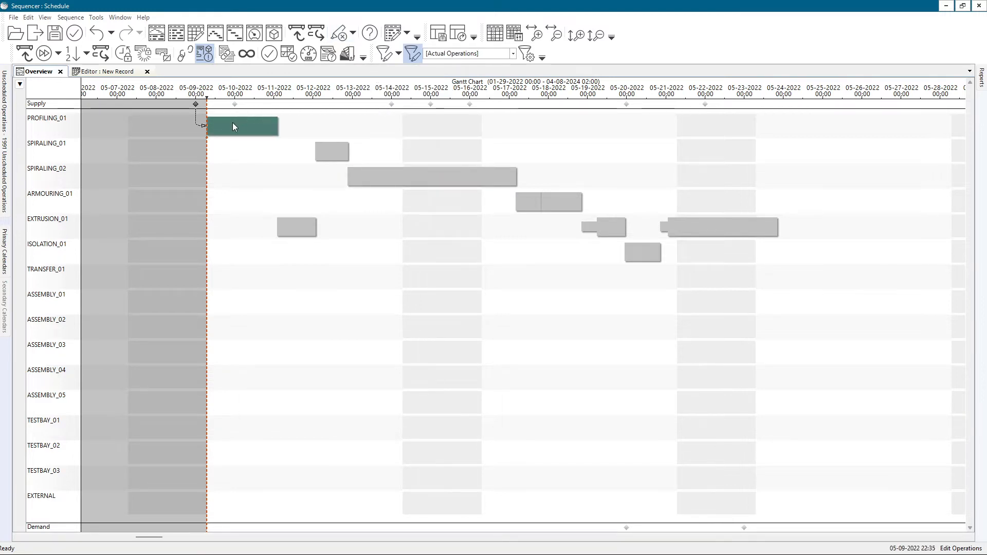
Check the Use Actual Times setting in the PROFILING operation's order details, leaving without saving changes
mouse_move(233, 124)
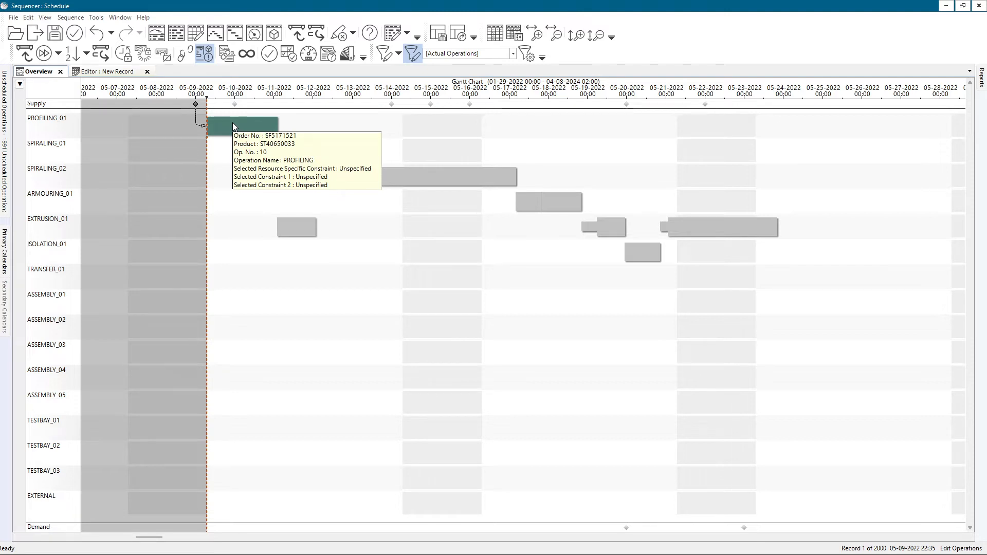
double_click(257, 126)
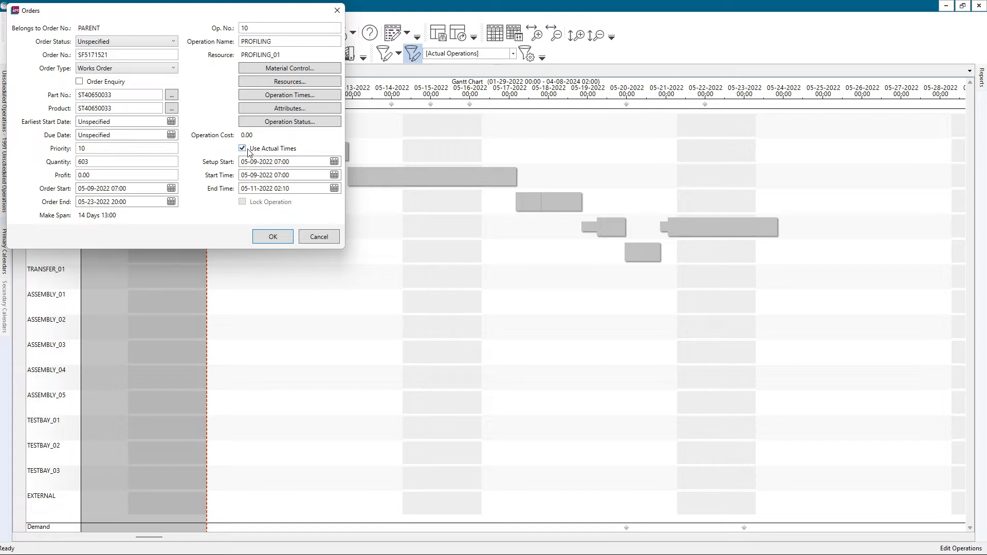
click(259, 149)
click(318, 237)
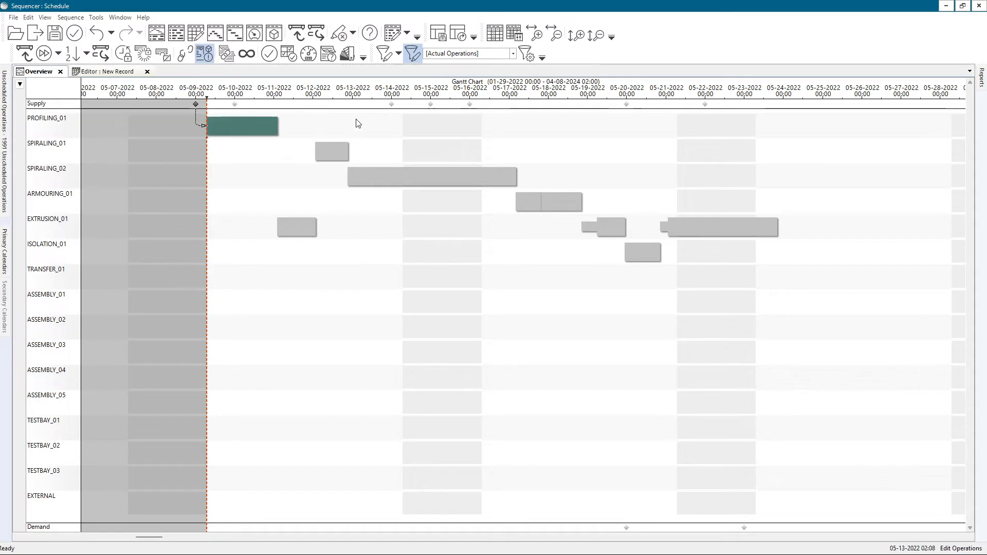
Move the Gantt chart's current-time line back to about 05-06-2022, ahead of the PROFILING operation
click(352, 33)
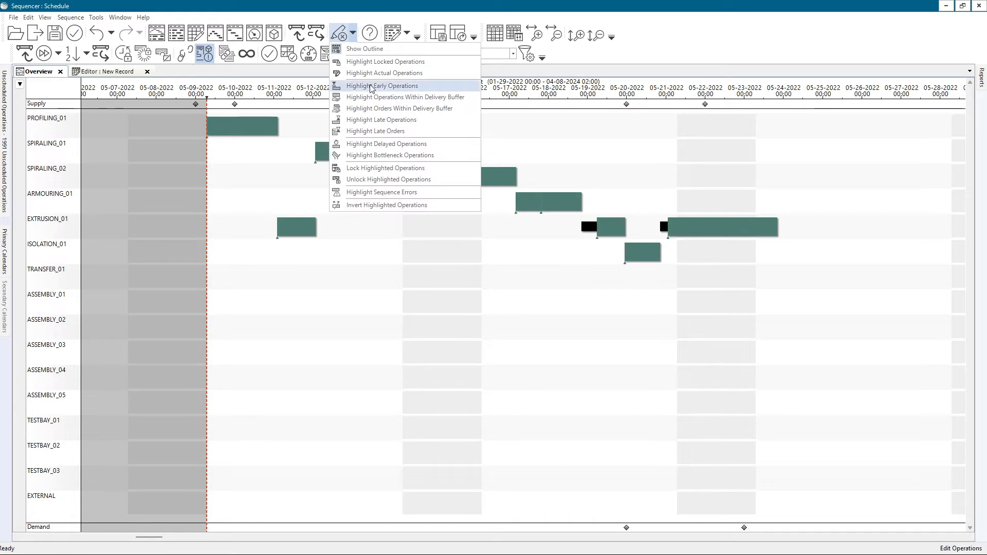
click(372, 86)
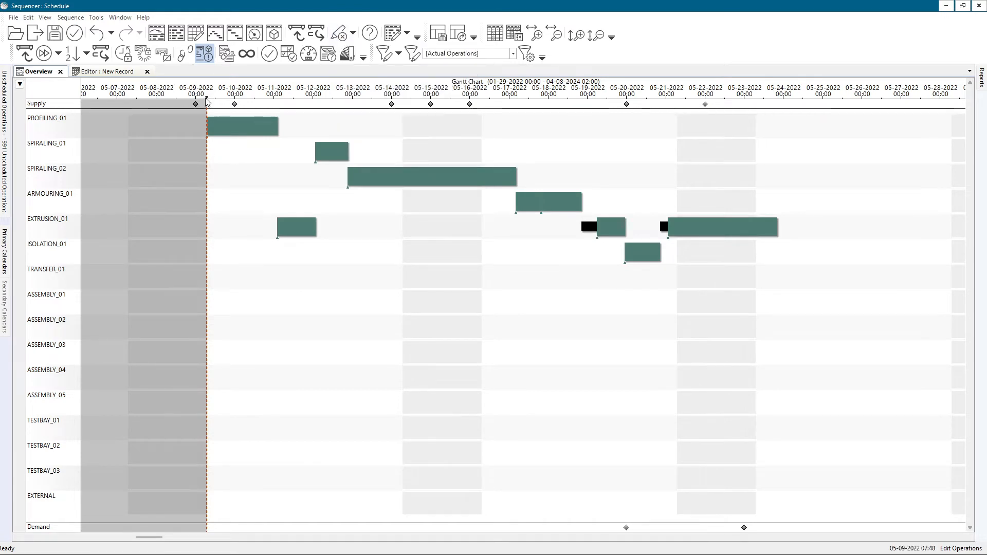
drag(179, 99, 84, 99)
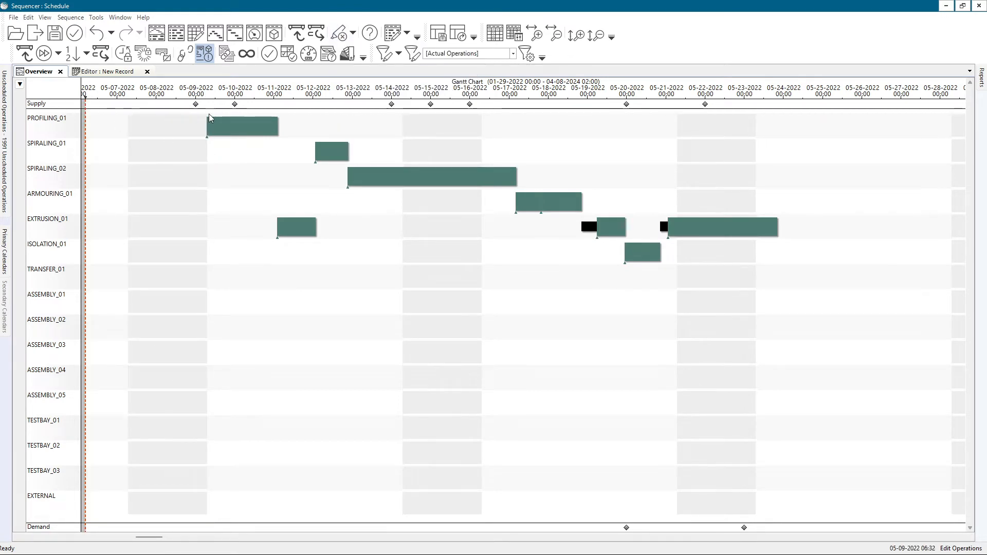
click(212, 124)
key(alt)
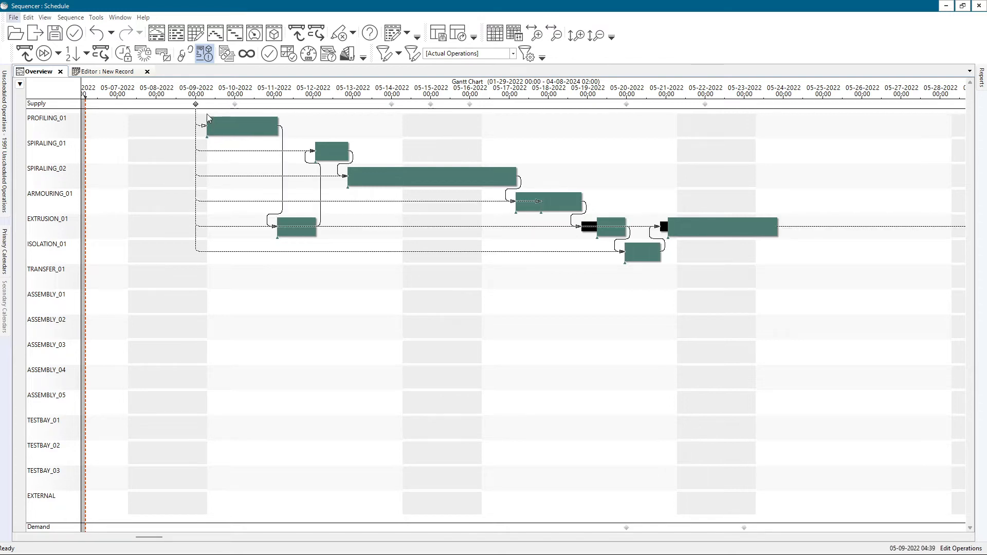
click(222, 146)
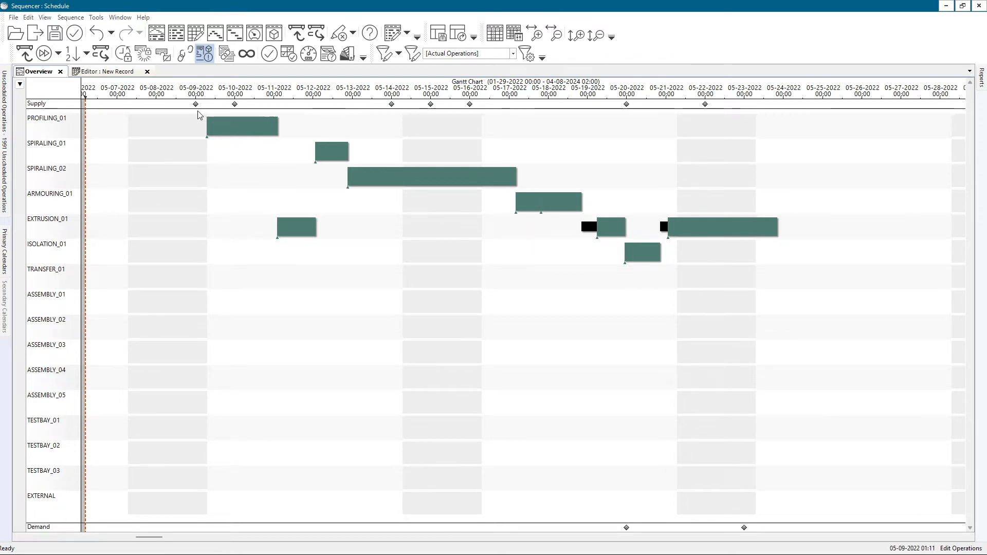
mouse_move(199, 107)
Disable Use Actual Times for the PROFILING operation on PROFILING_01
double_click(259, 124)
click(256, 149)
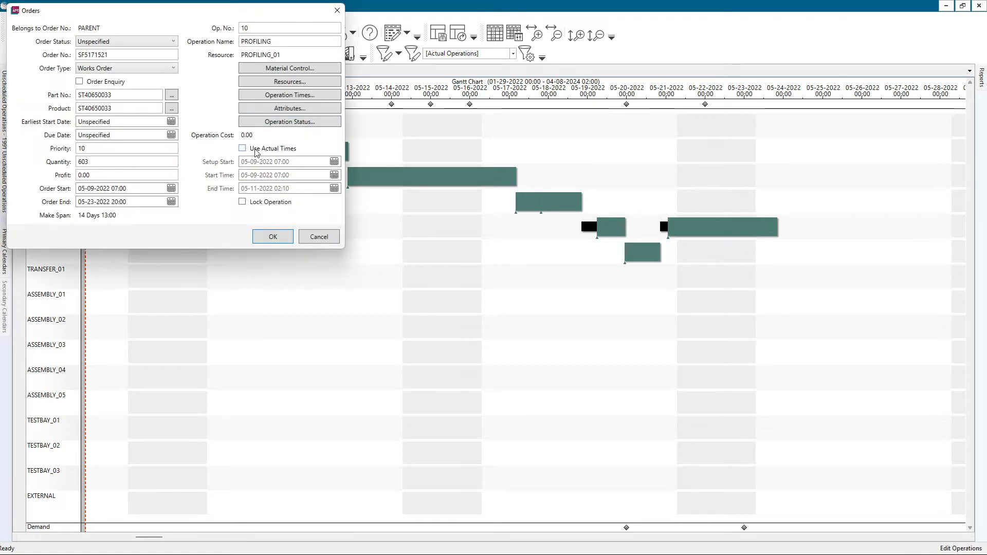
click(272, 237)
drag(148, 139, 96, 128)
click(119, 129)
key(alt)
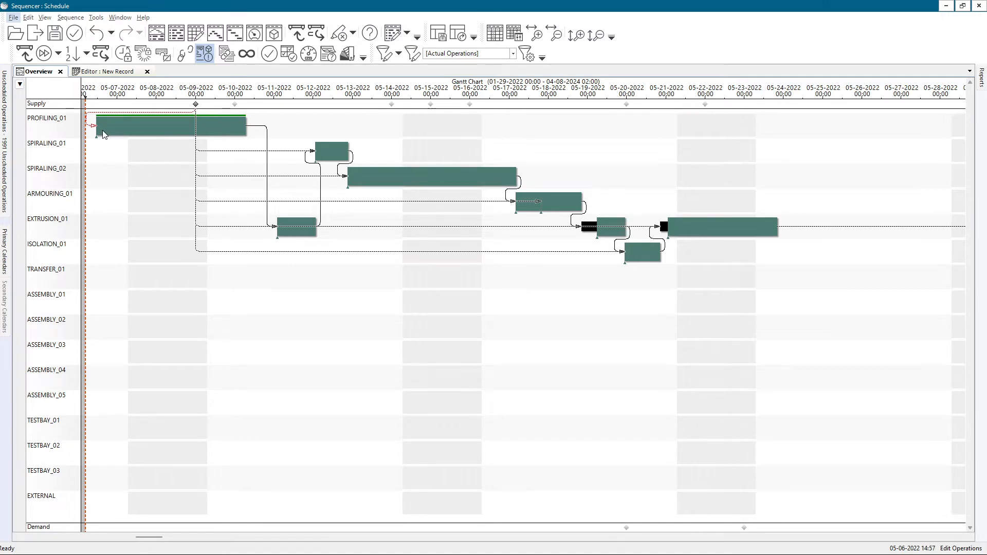
mouse_move(99, 123)
double_click(329, 157)
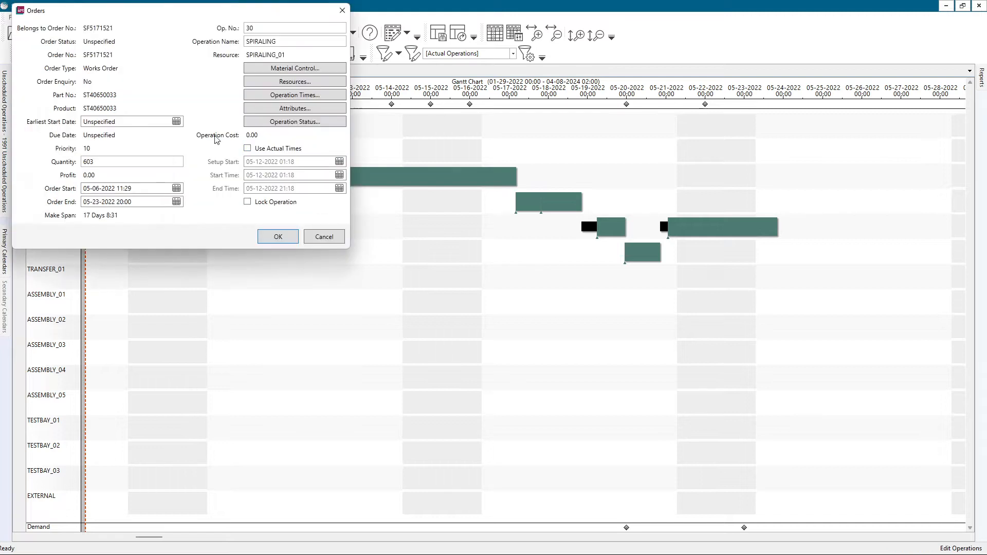
click(262, 149)
key(Tab)
key(ctrl+c)
click(247, 148)
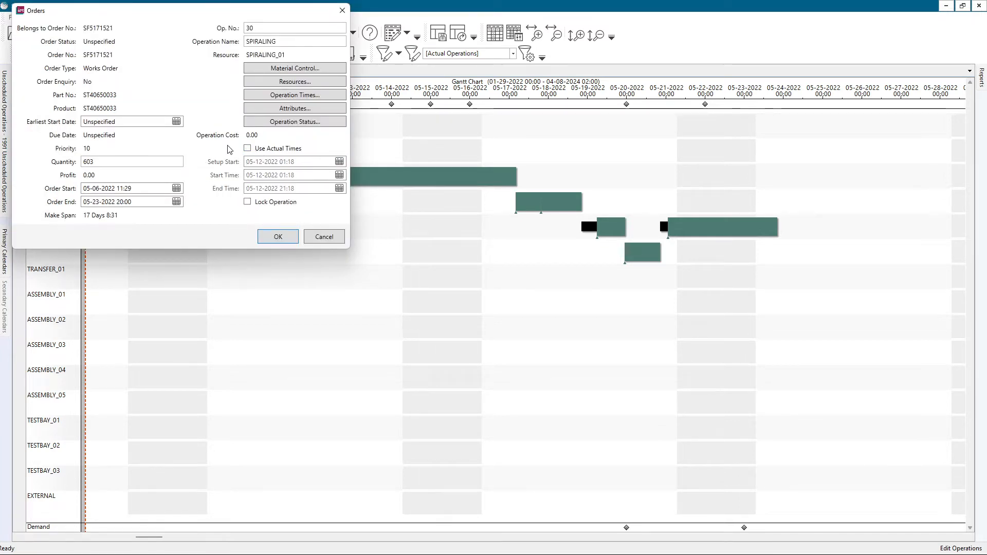
drag(130, 124, 97, 124)
key(ctrl+v)
click(278, 237)
drag(320, 162, 298, 163)
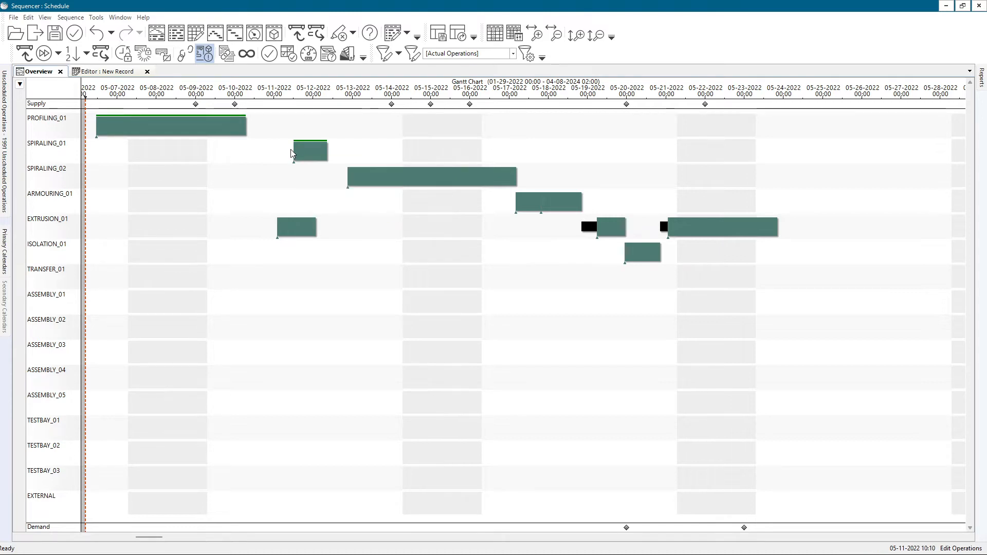
Apply Highlight Early Operations to the Gantt chart
click(351, 32)
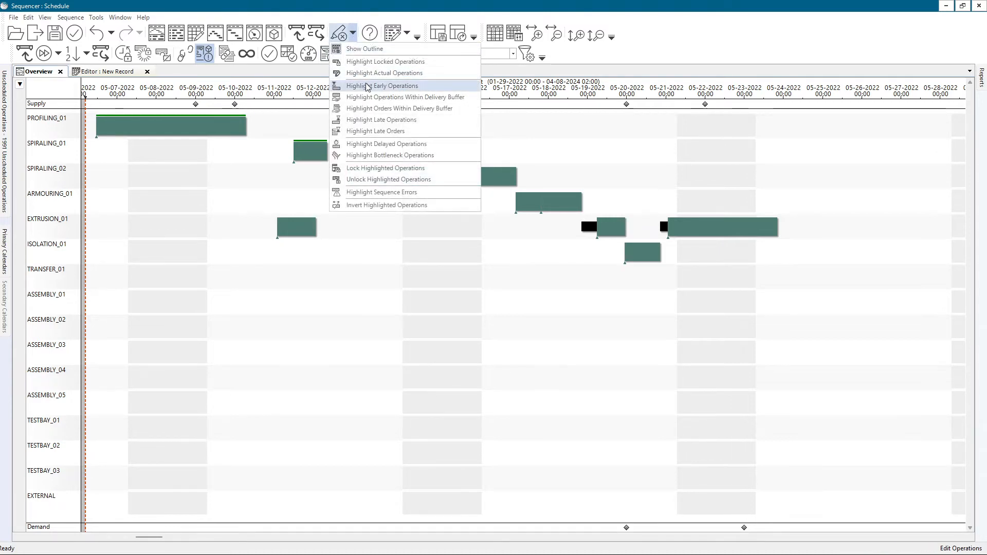
click(368, 87)
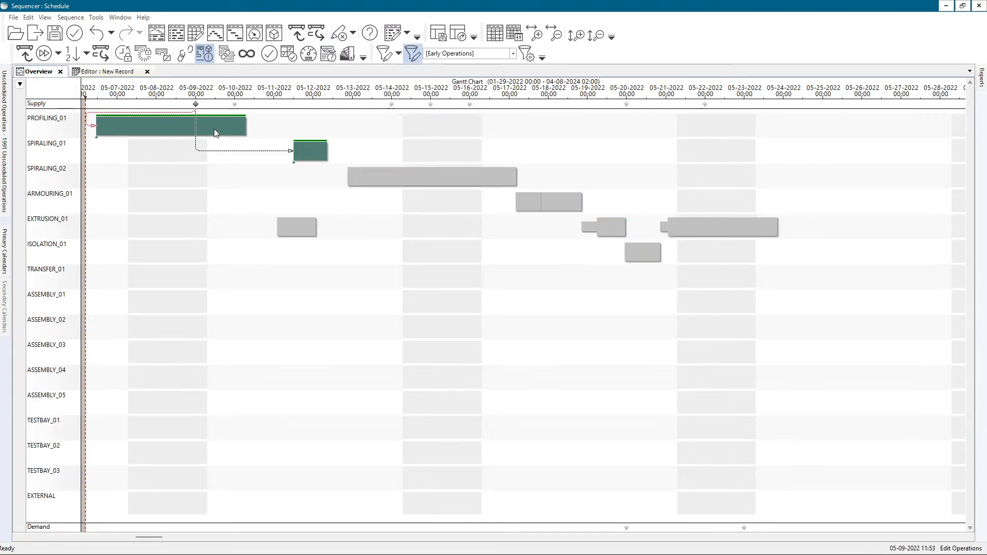
Clear the highlighting and undo the earlier moves of the PROFILING and SPIRALING operations
click(218, 180)
key(ctrl+z)
key(ctrl+z)
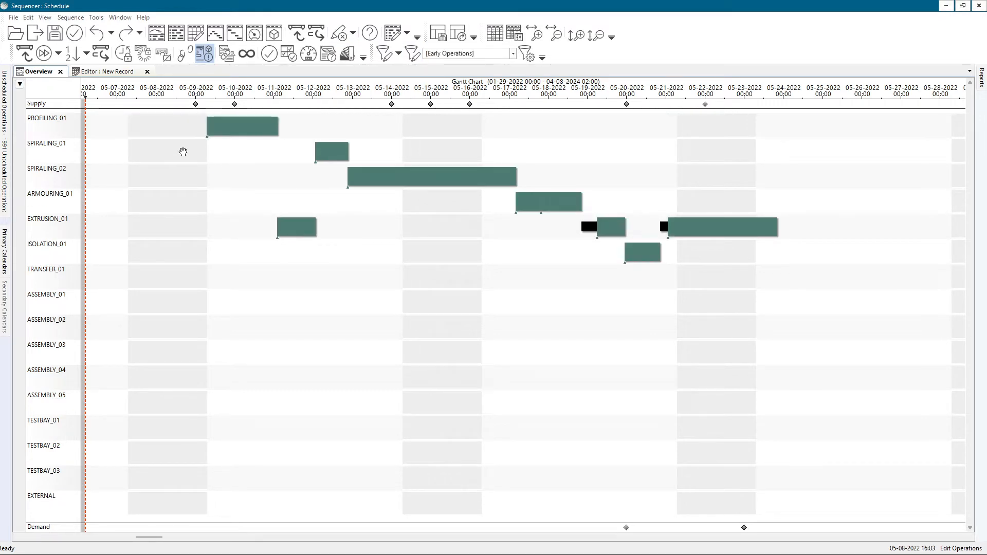
click(352, 33)
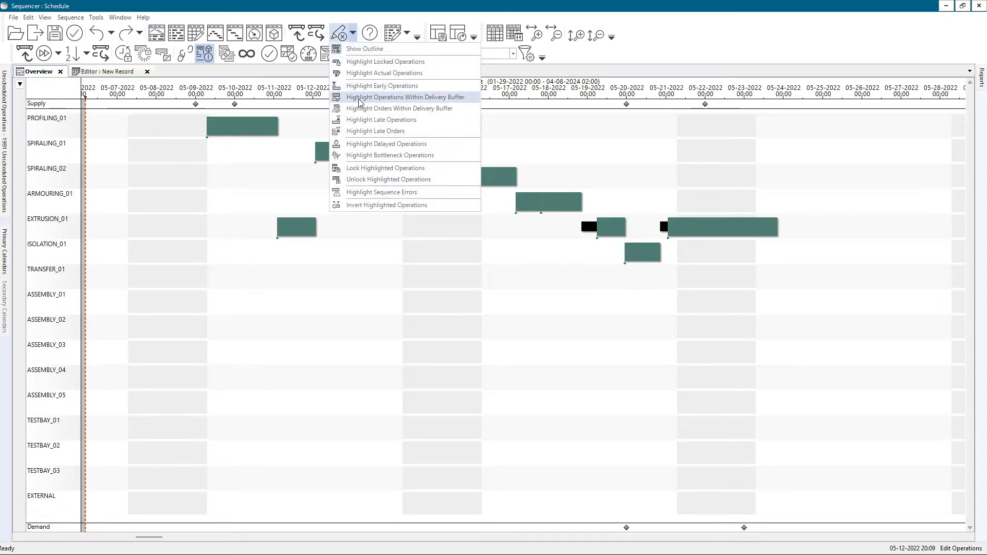
click(409, 108)
Set the Delivery Buffer of the EXTERNAL PLASTIC EXTRUSION operation to 20 hours in its operation times
click(696, 236)
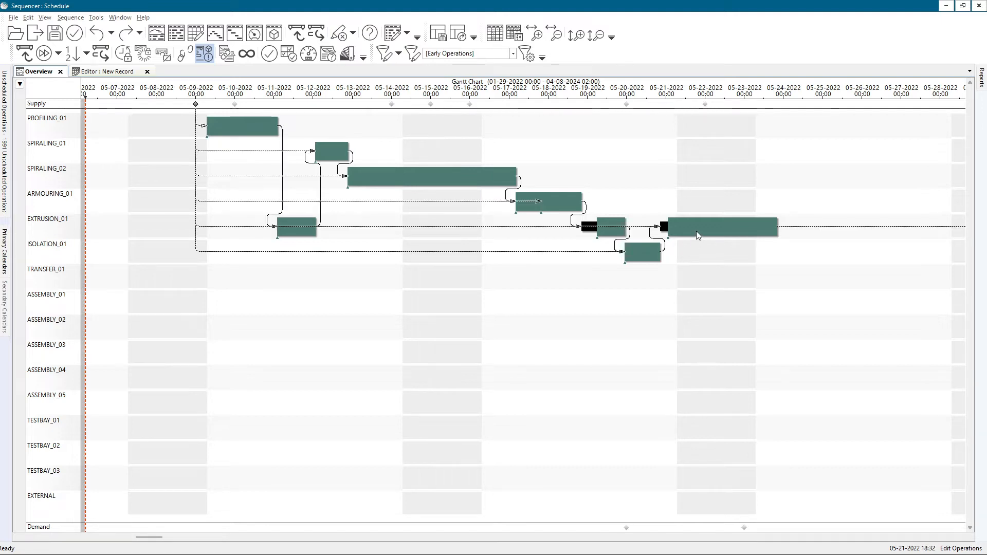
scroll(696, 235, down, 3)
double_click(707, 235)
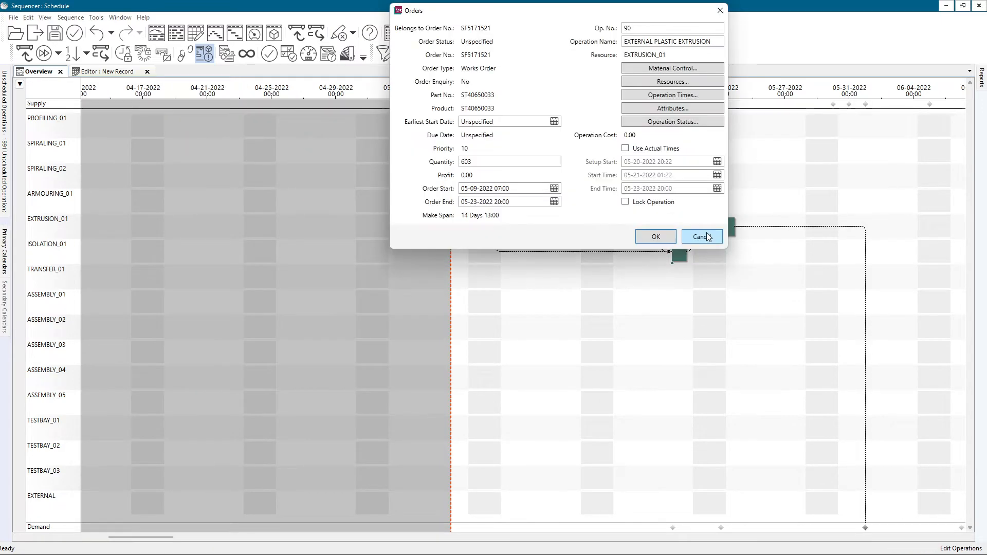
click(676, 95)
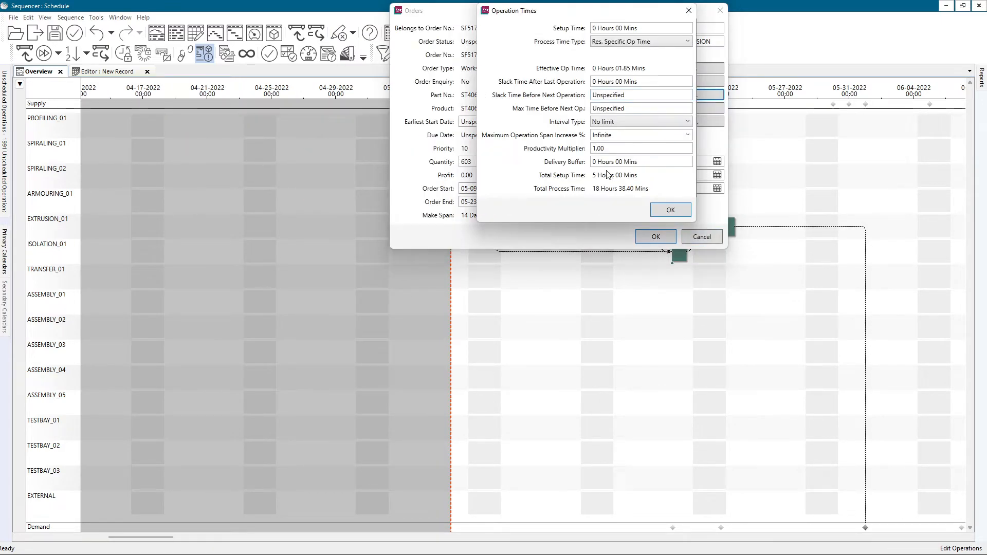
click(593, 161)
text(2)
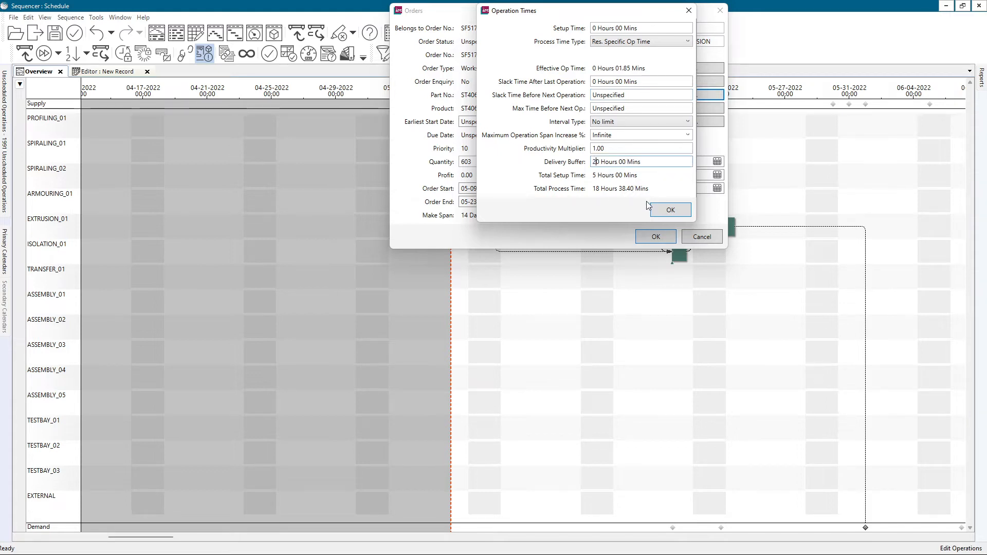
click(665, 210)
click(655, 235)
key(alt)
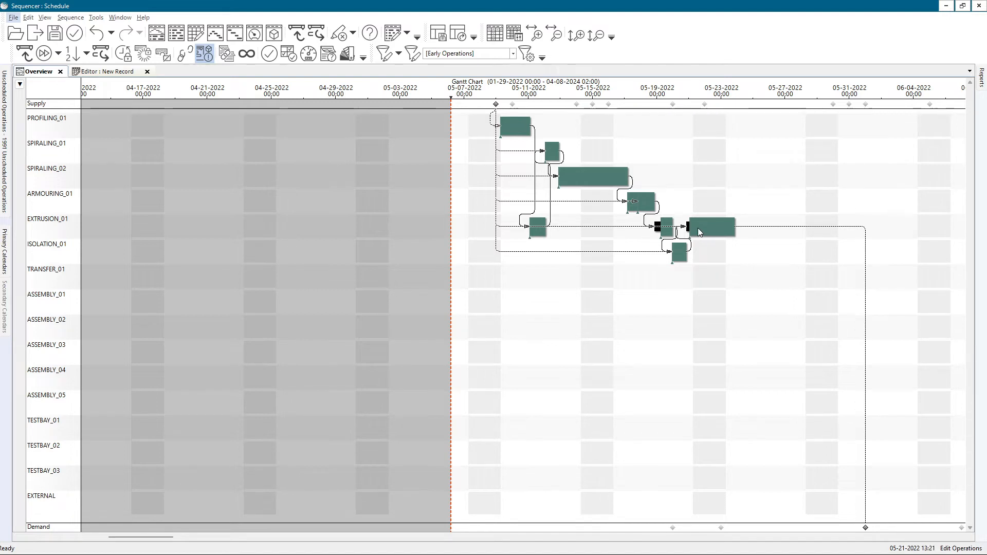
scroll(723, 242, up, 3)
drag(723, 242, 609, 257)
drag(517, 229, 802, 230)
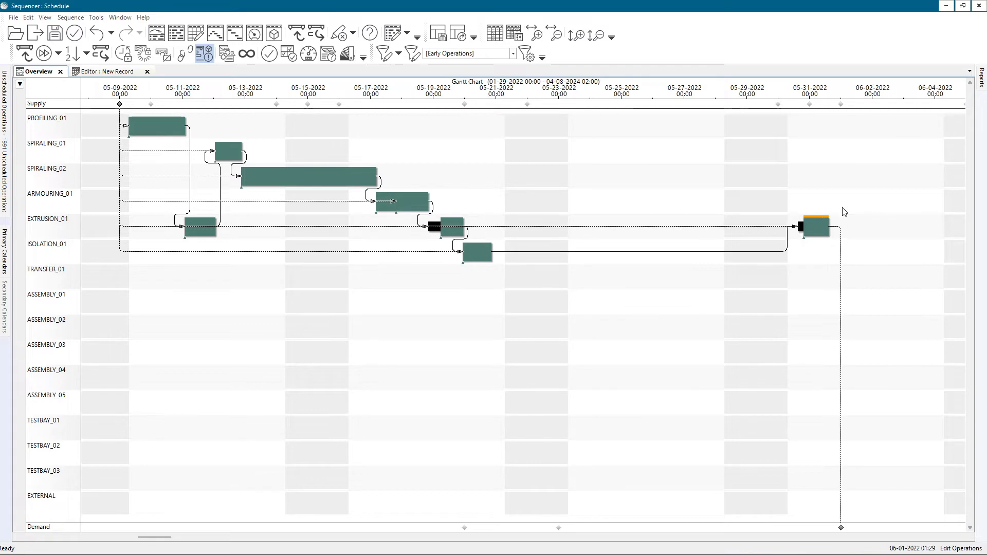
Examine the EXTERNAL PLASTIC EXTRUSION operation's linked demand, order details and Material Control dates without changing anything
mouse_move(842, 529)
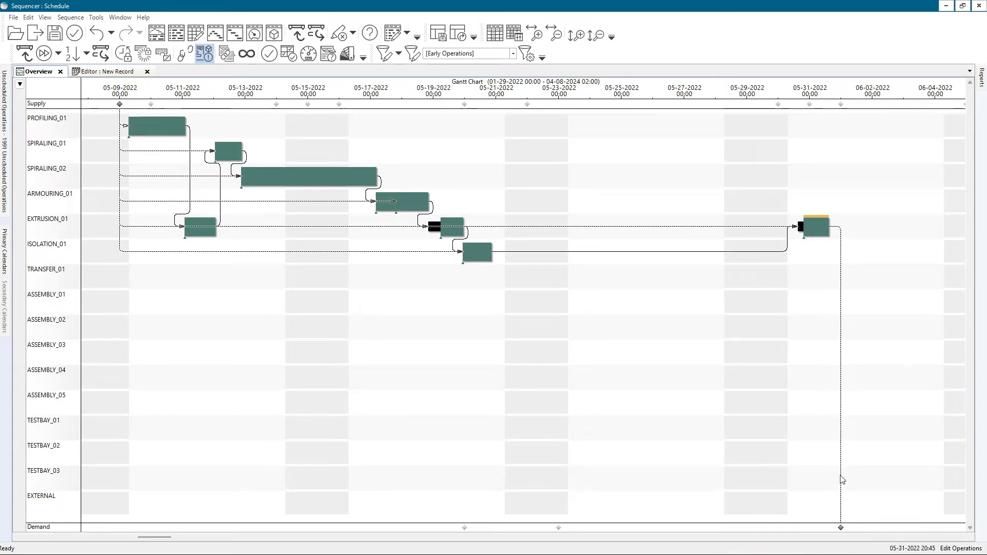
double_click(812, 239)
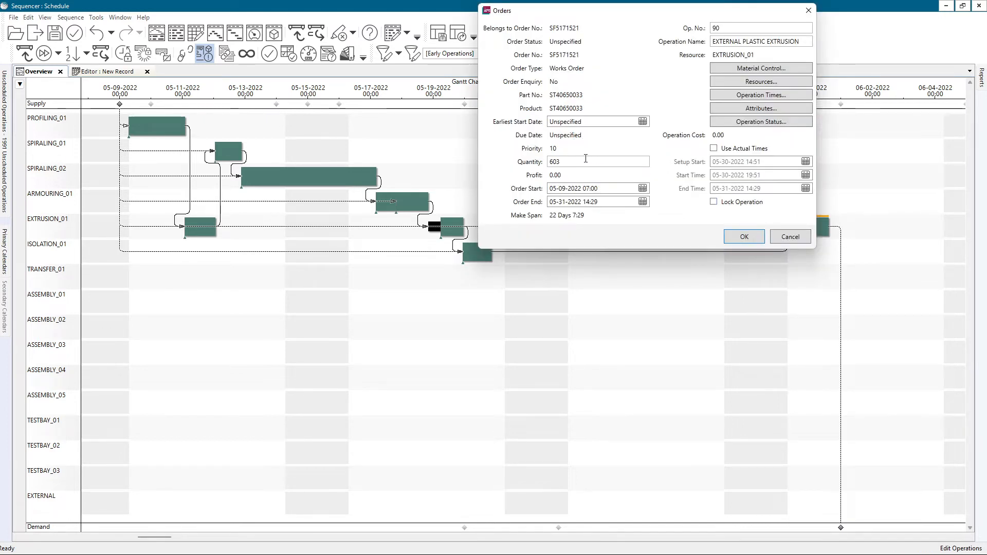
click(771, 68)
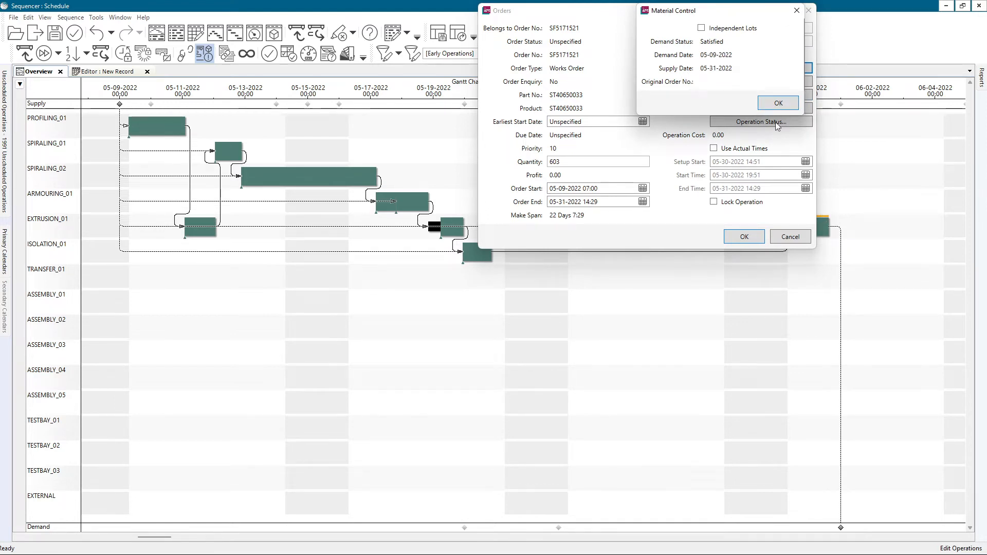
click(768, 102)
click(787, 237)
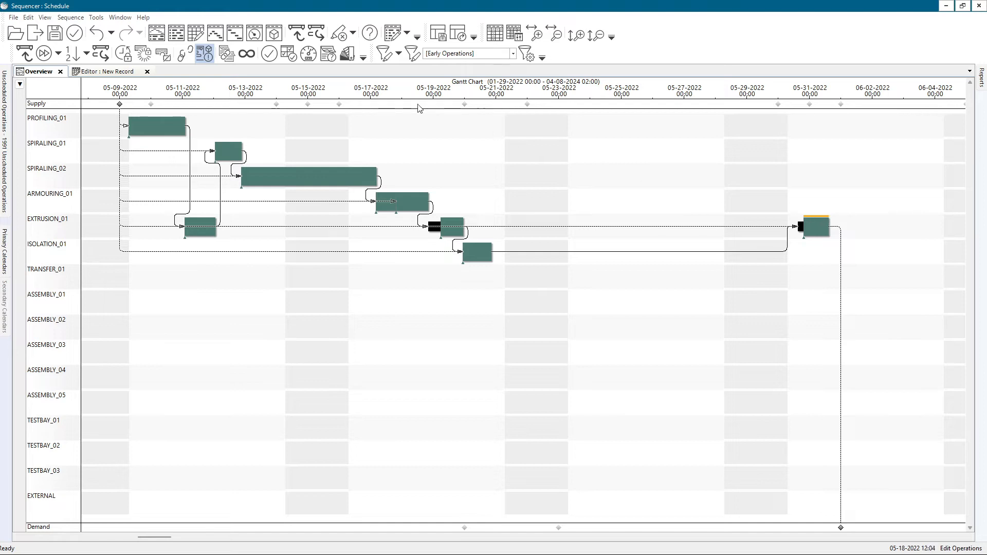
Apply Highlight Operations Within Delivery Buffer to the Gantt chart
click(352, 33)
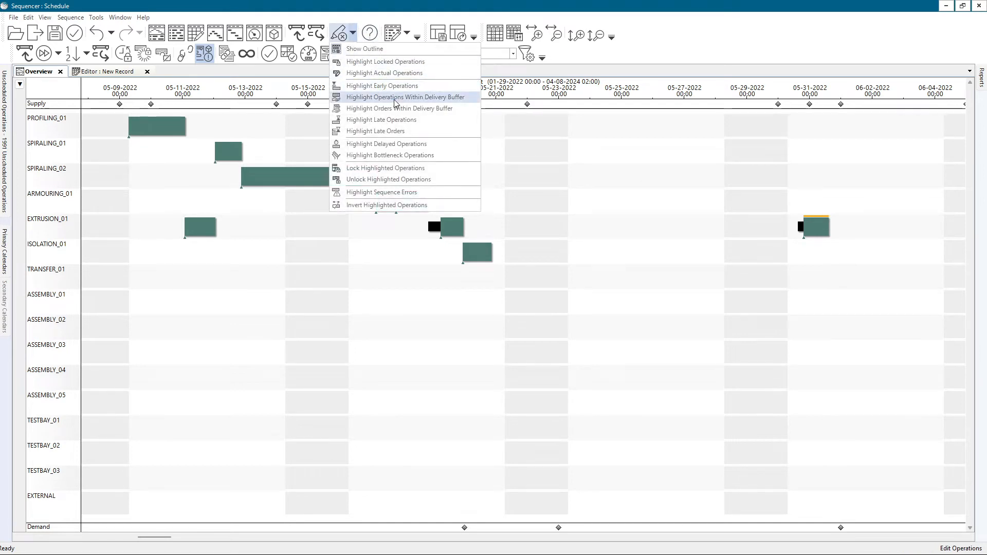
click(396, 97)
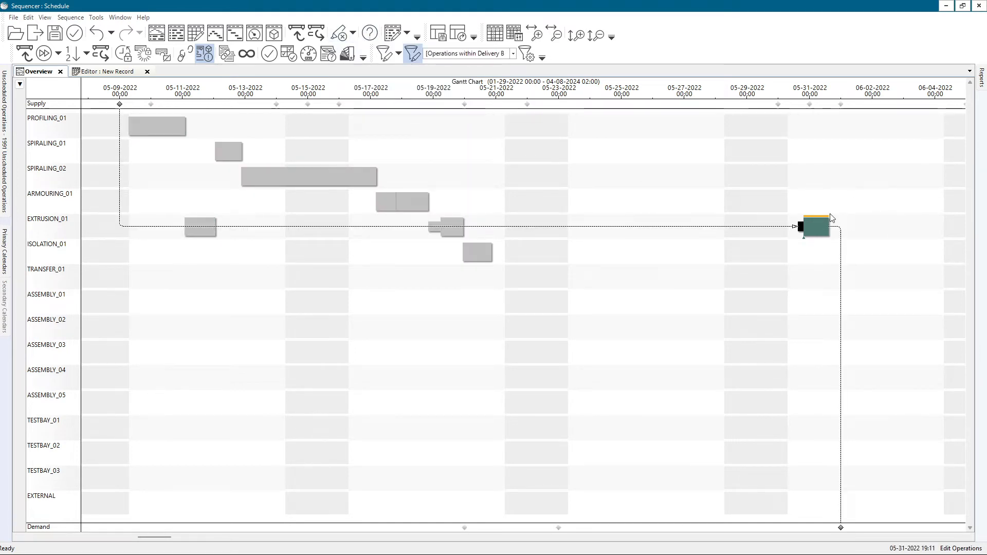
Apply Highlight Orders Within Delivery Buffer to the Gantt chart
click(352, 34)
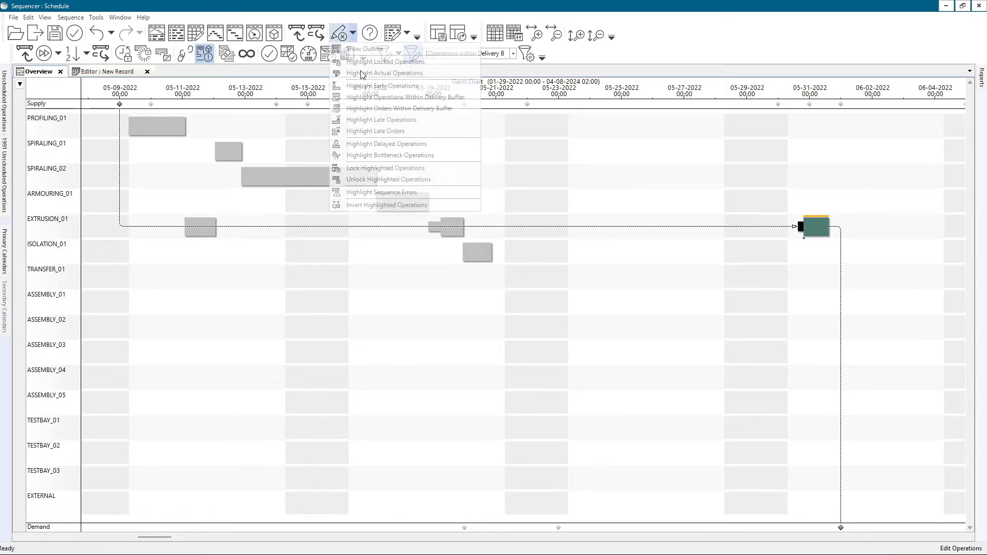
click(378, 109)
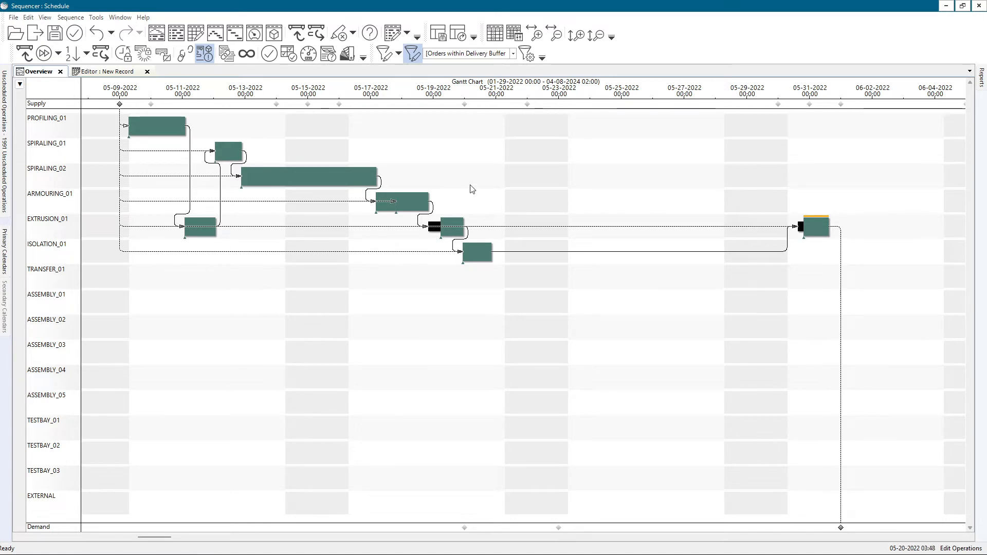
Move the last EXTRUSION_01 operation to about 06-02-2022 and the ISOLATION_01 operation to about 06-01-2022, past their demand date
click(352, 33)
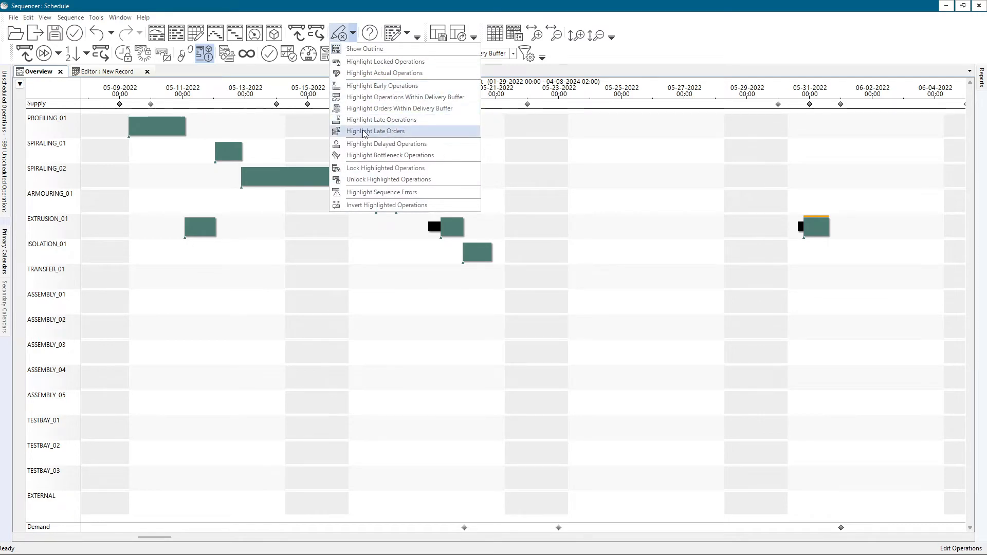
click(762, 263)
drag(818, 233, 898, 232)
drag(486, 254, 851, 264)
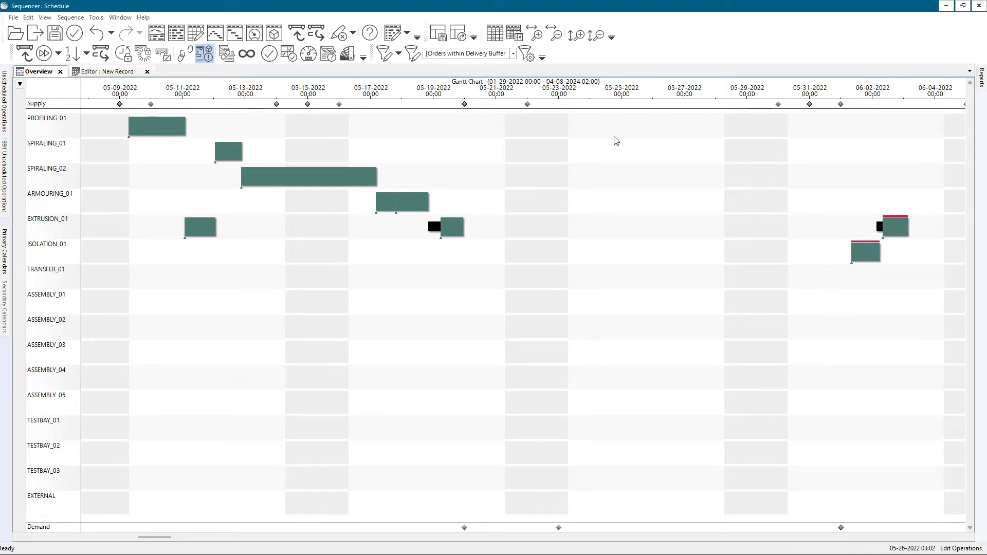
Apply Highlight Late Operations to the Gantt chart, followed by Highlight Late Orders
click(353, 33)
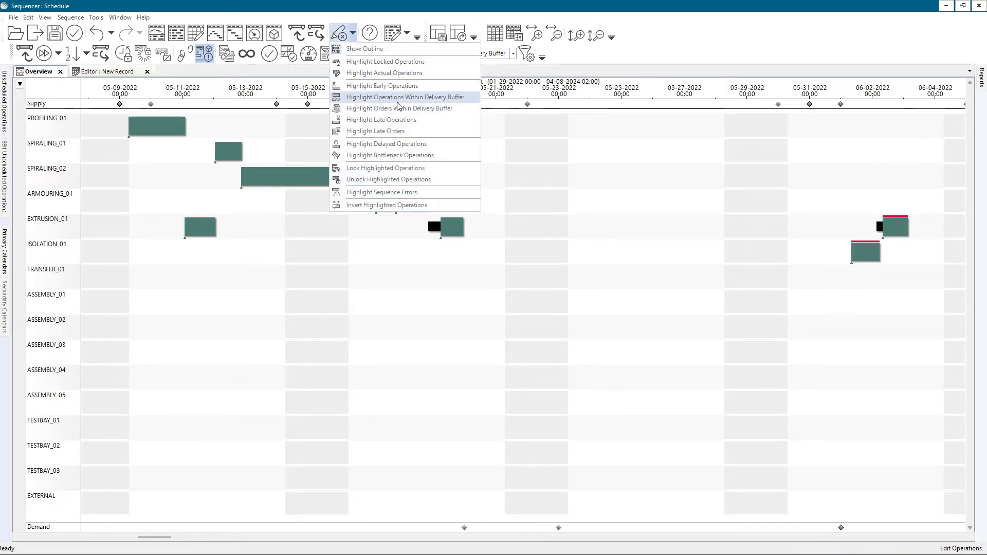
click(399, 120)
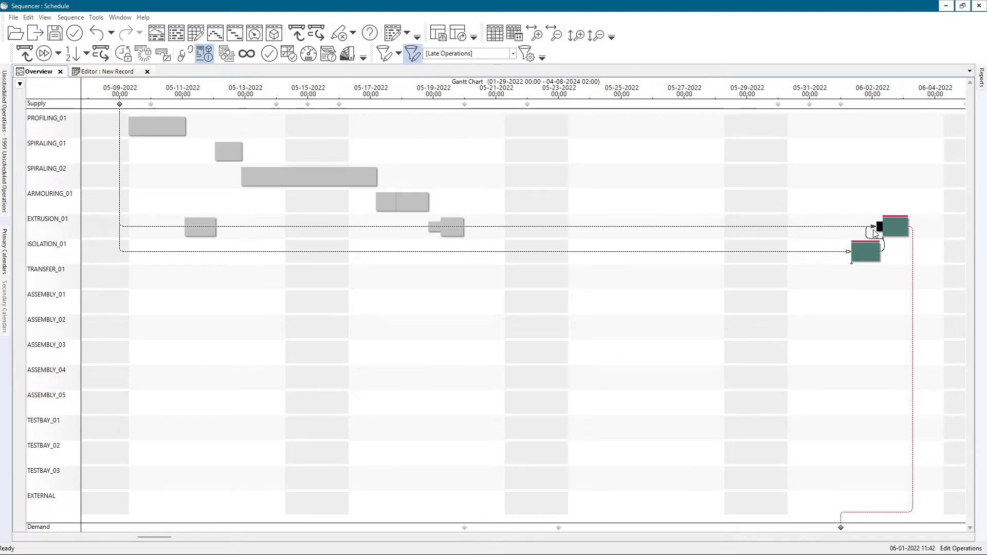
click(352, 32)
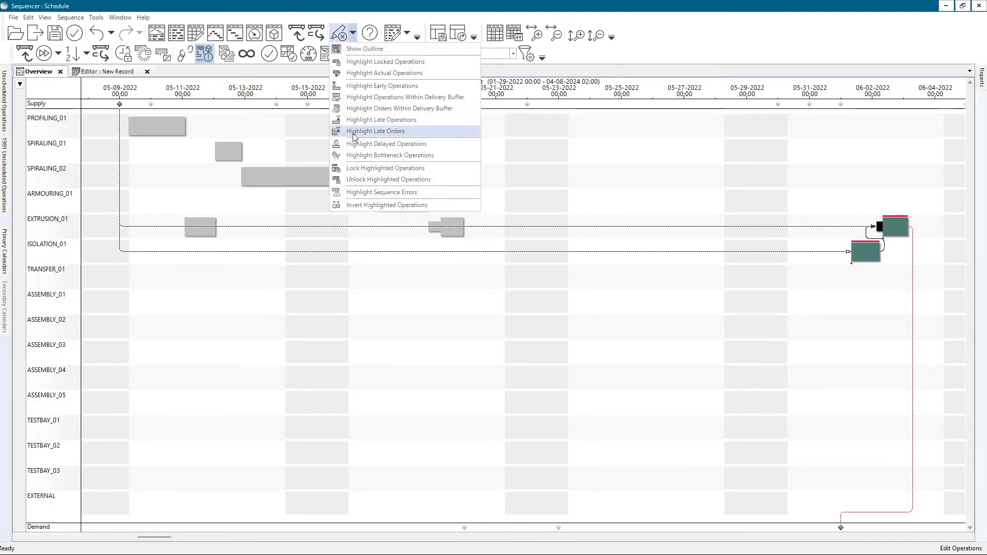
click(353, 132)
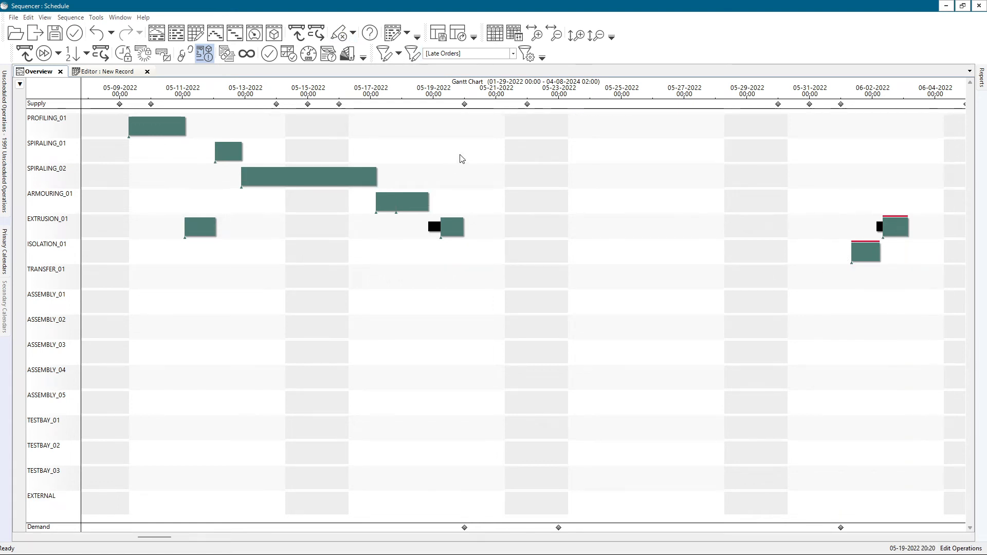
Remove the order's operations from the schedule and resequence them forward by due date, repeating the removal and sequencing once
click(297, 34)
click(73, 18)
mouse_move(83, 30)
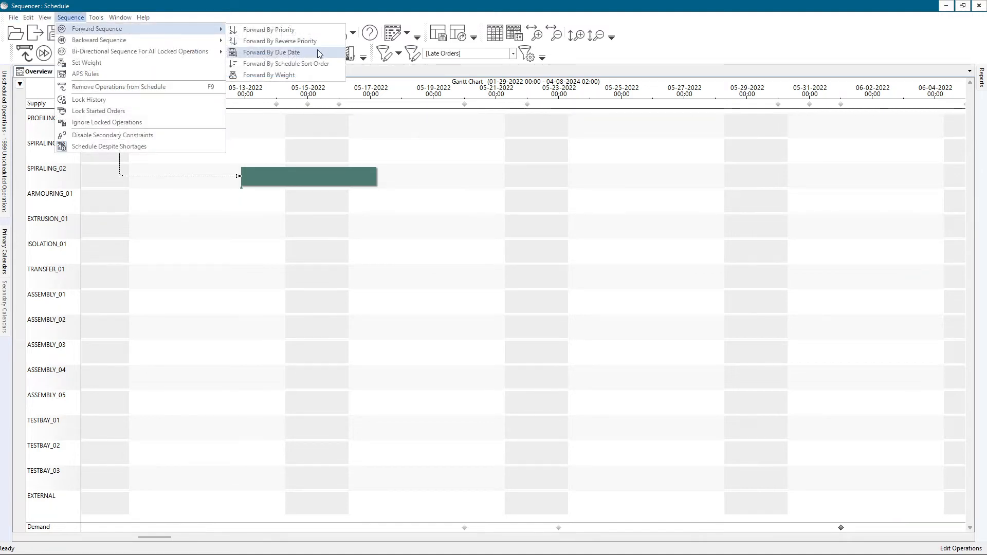
click(308, 53)
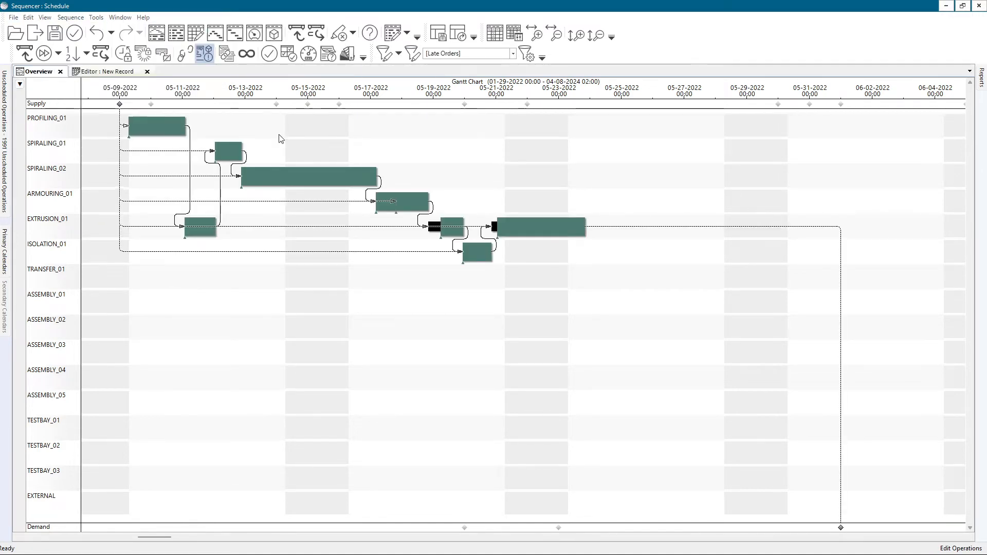
double_click(280, 171)
click(264, 241)
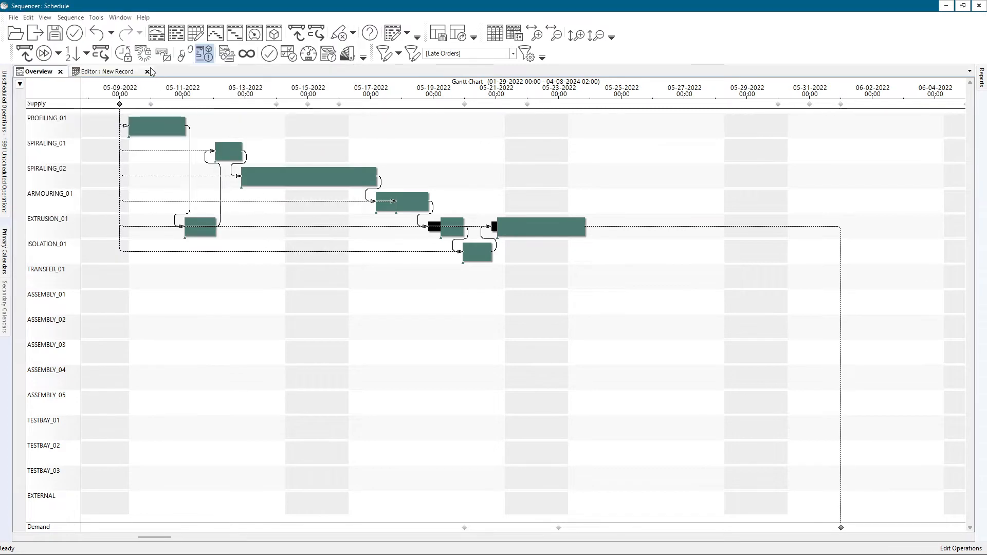
click(25, 56)
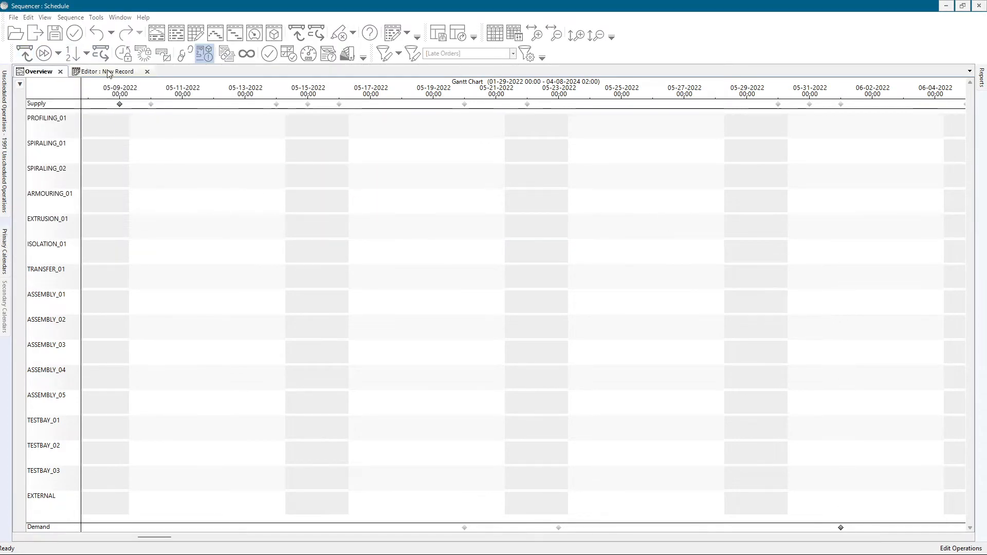
click(104, 56)
Examine the PROFILING_01 operation's start, details and supply link on the Gantt chart
click(353, 33)
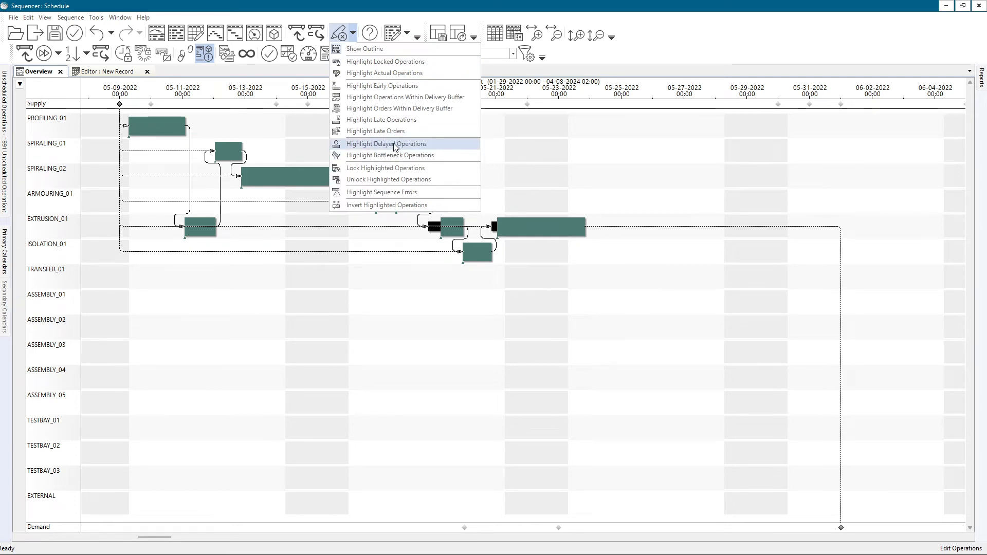
click(171, 178)
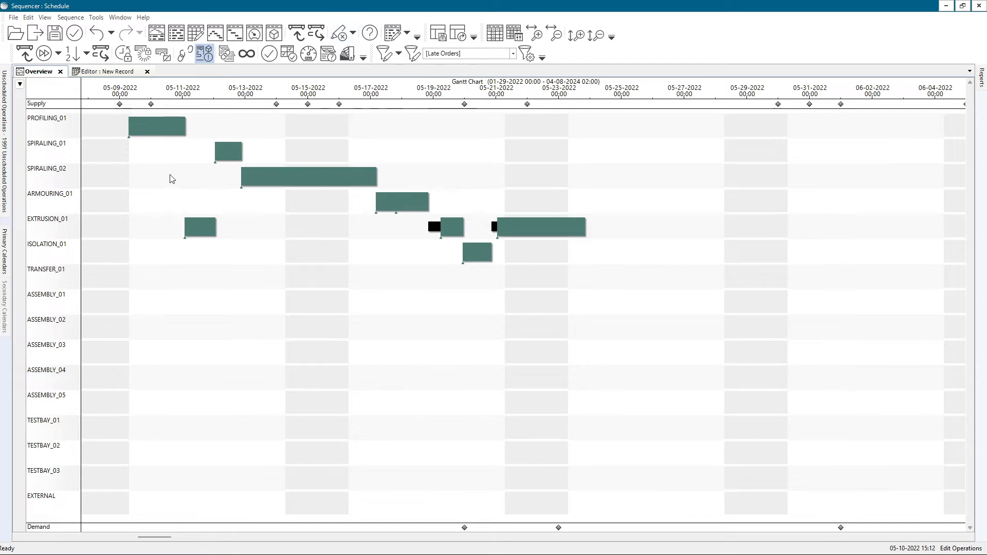
scroll(125, 138, up, 1)
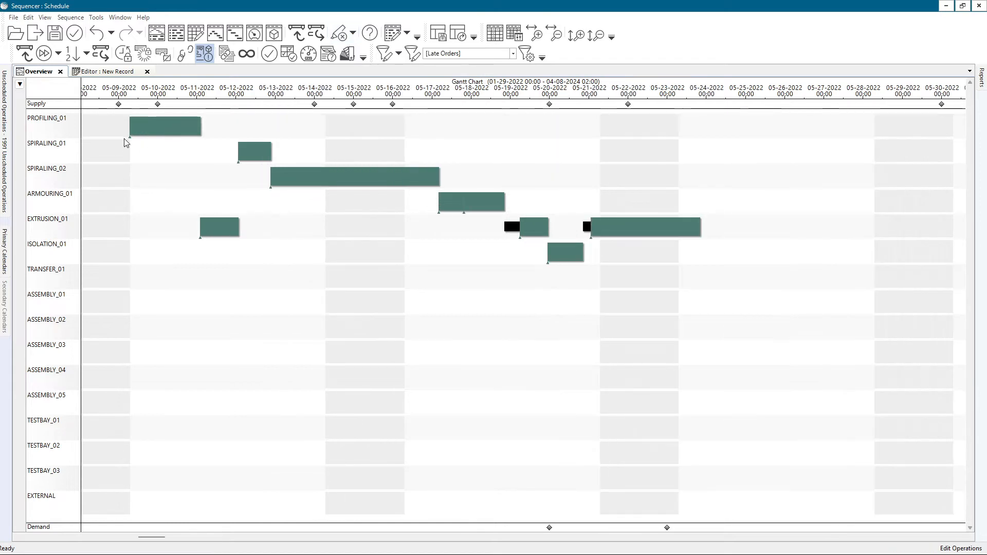
scroll(144, 193, down, 1)
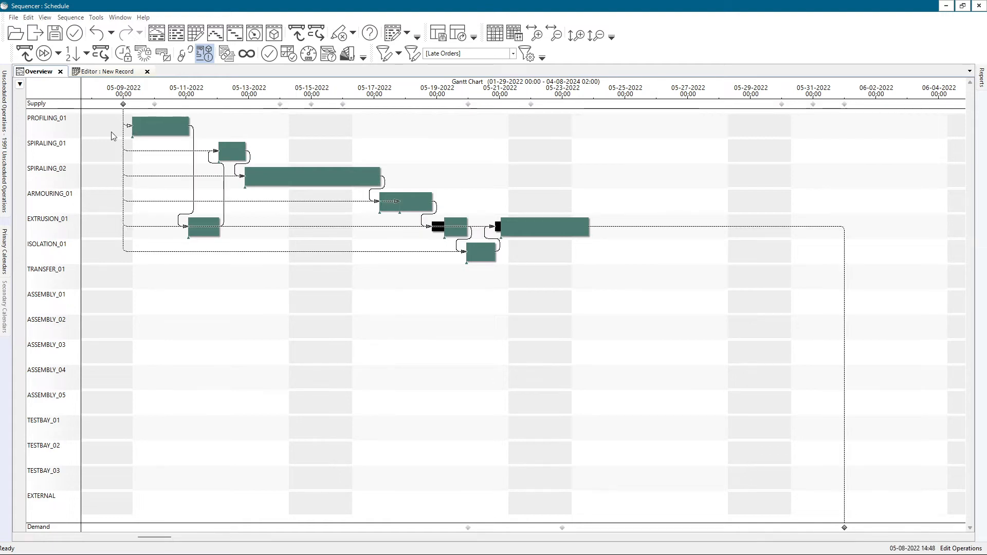
scroll(132, 126, up, 2)
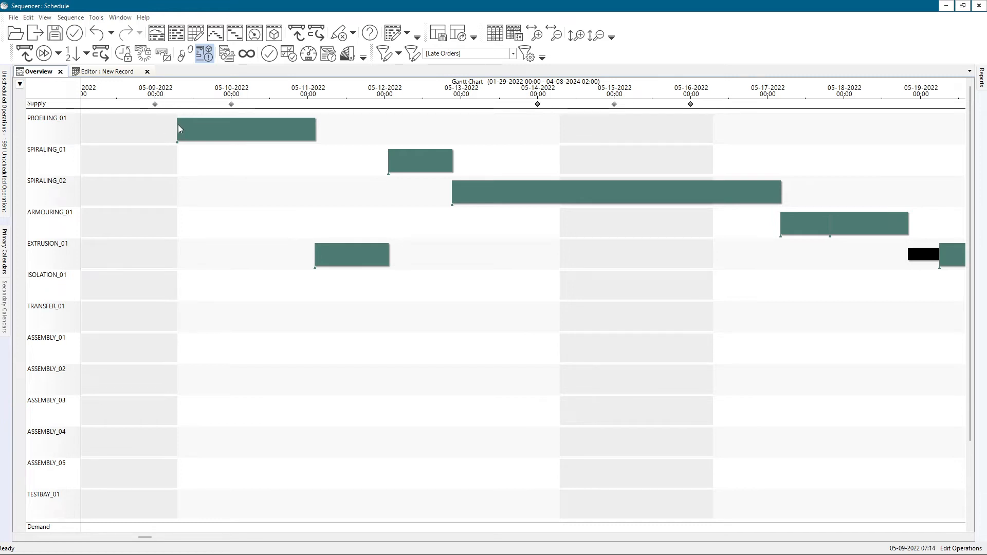
mouse_move(179, 125)
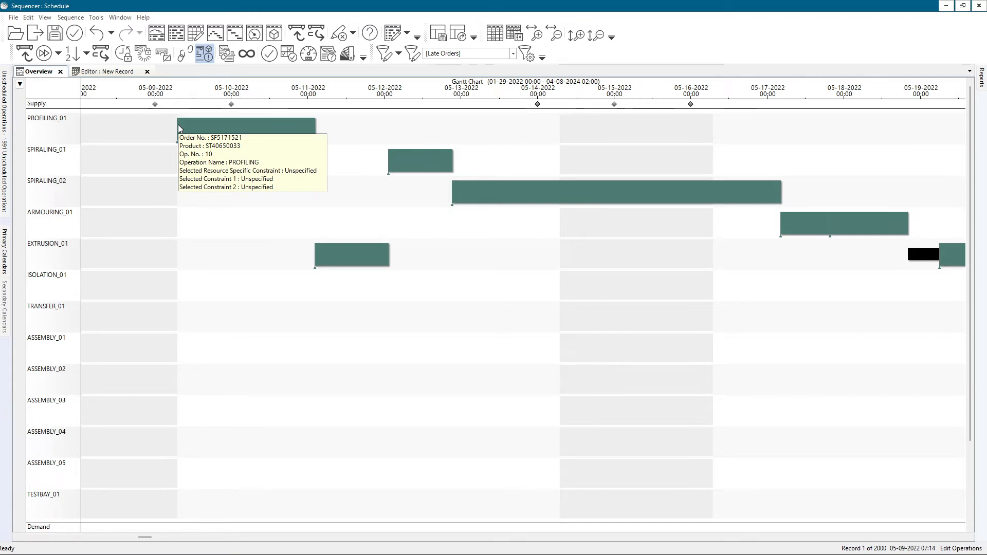
click(272, 119)
key(alt)
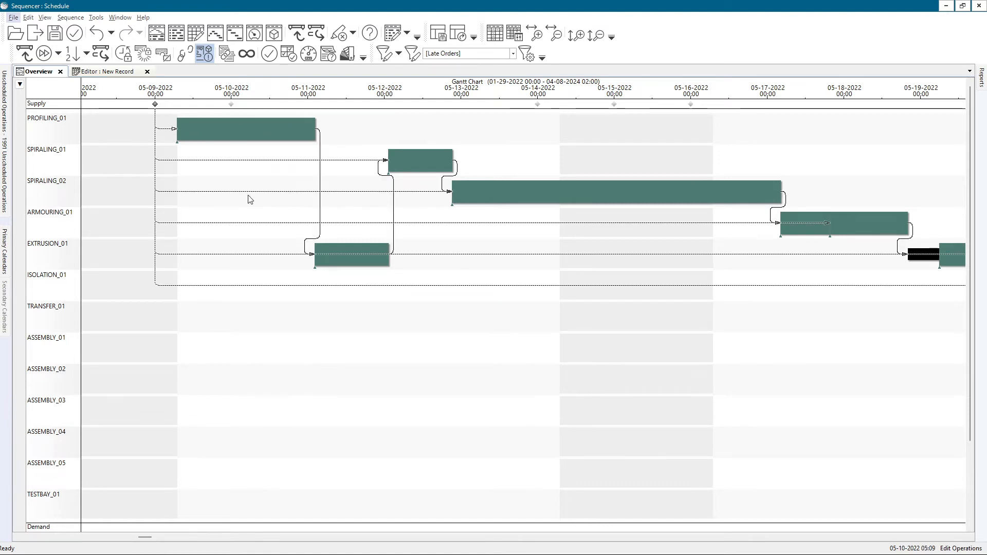
Apply Highlight Delayed Operations to the Gantt chart
click(352, 34)
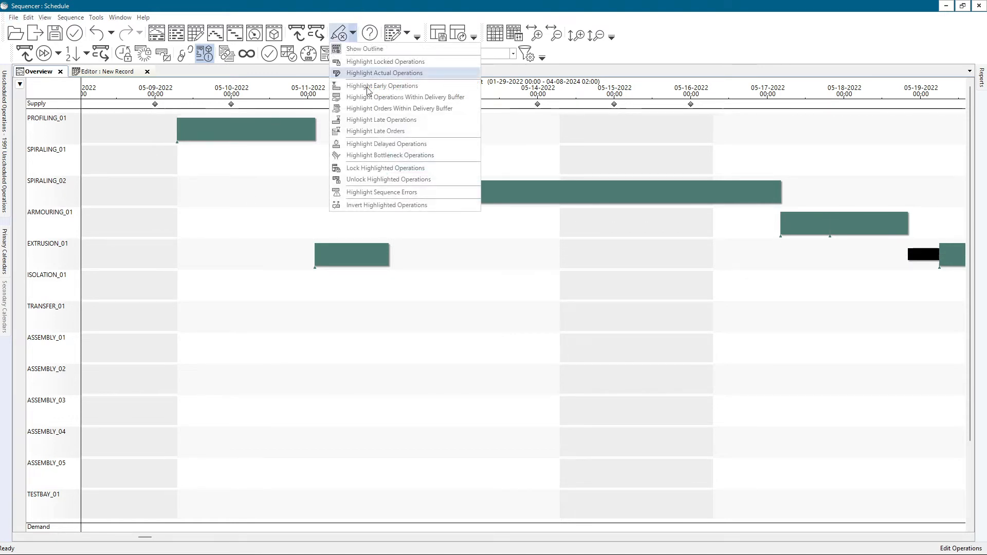
click(371, 145)
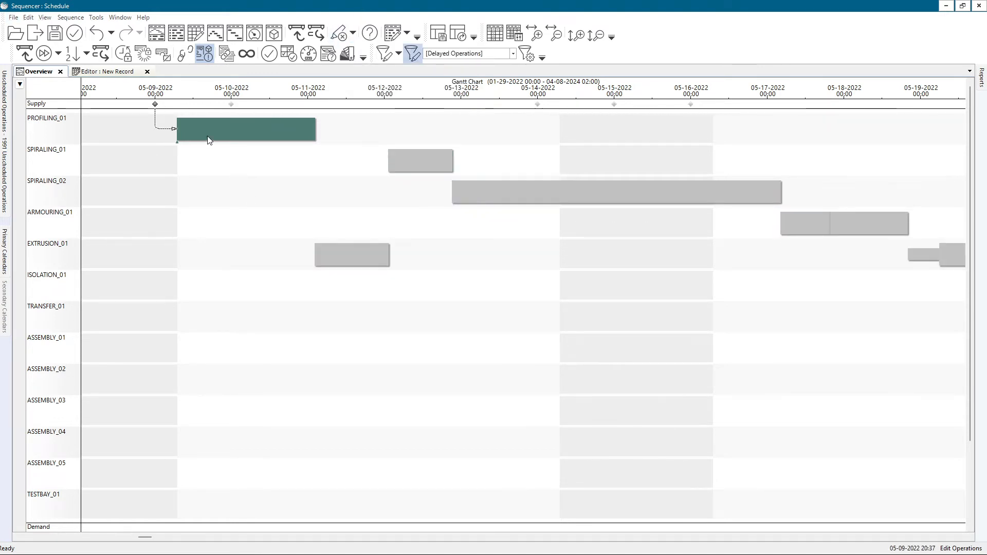
scroll(190, 159, down, 6)
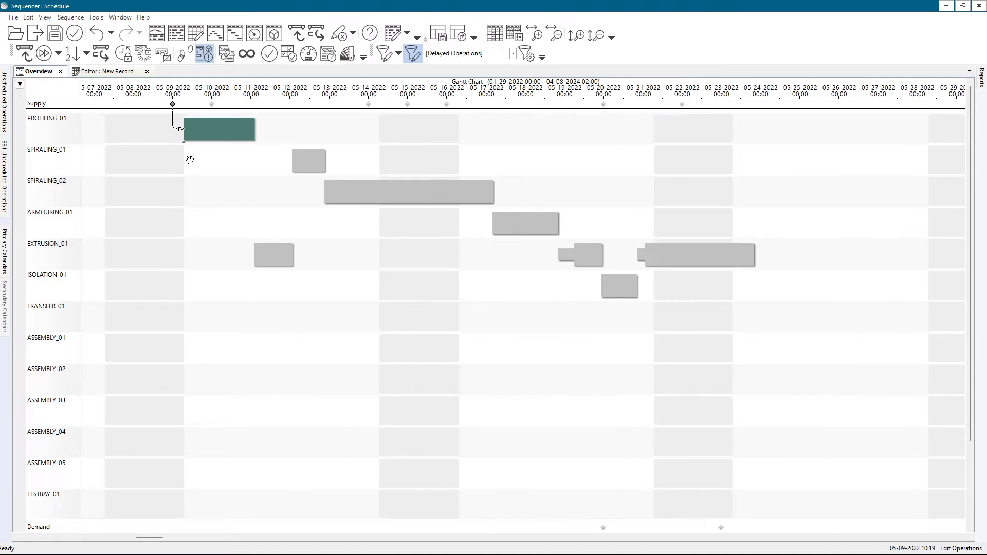
click(198, 145)
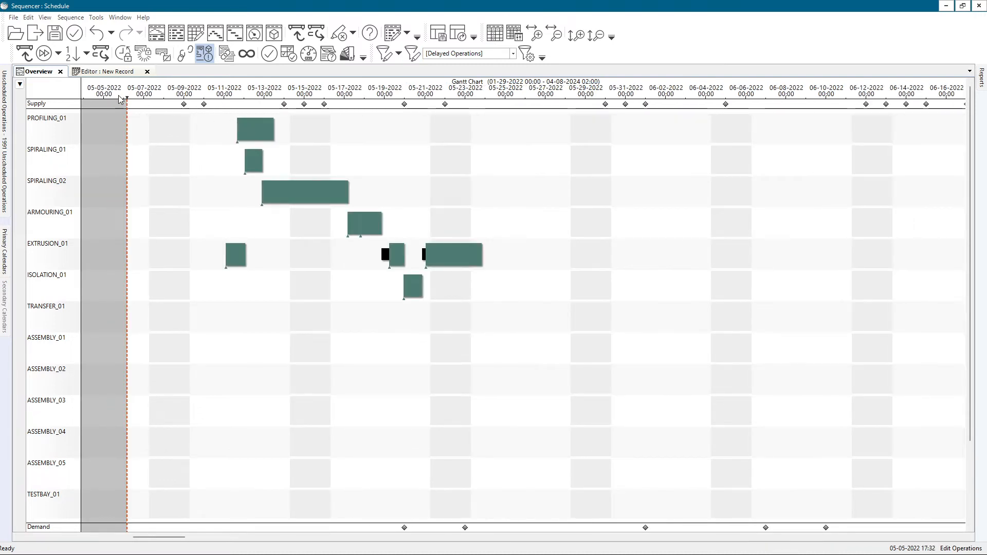
drag(127, 100, 200, 105)
click(96, 17)
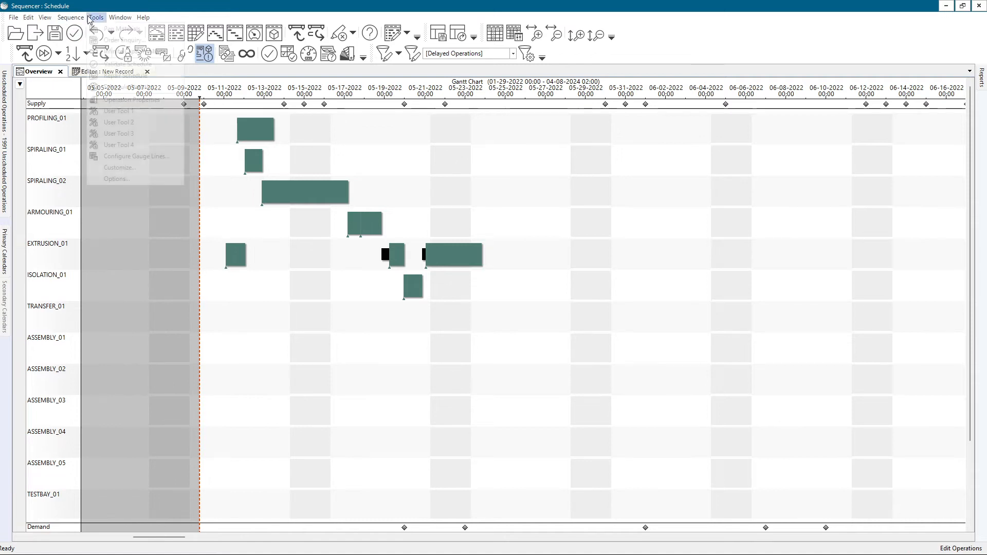
click(253, 98)
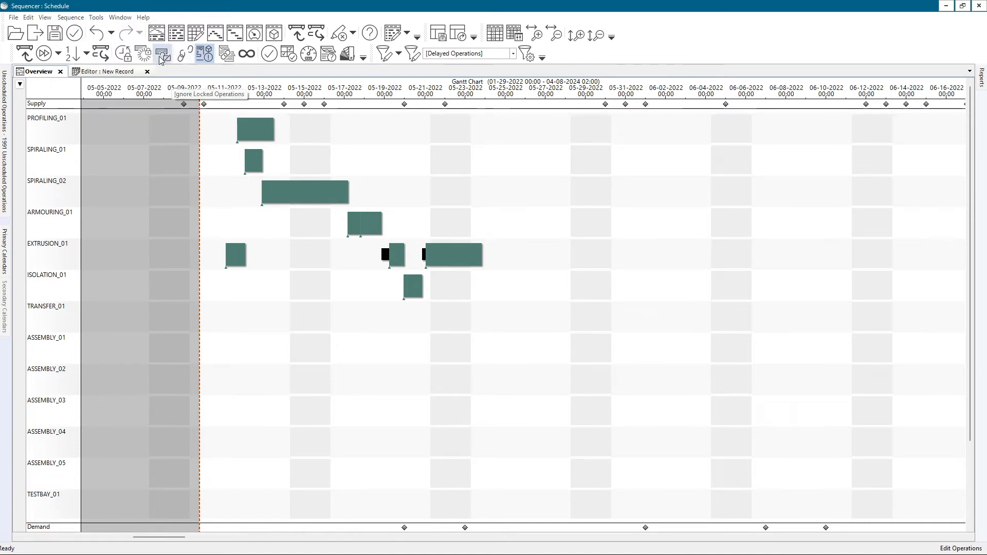
Repair the schedule with Allow Operations to be Scheduled Earlier enabled and Allow Sequence Change selected
click(289, 53)
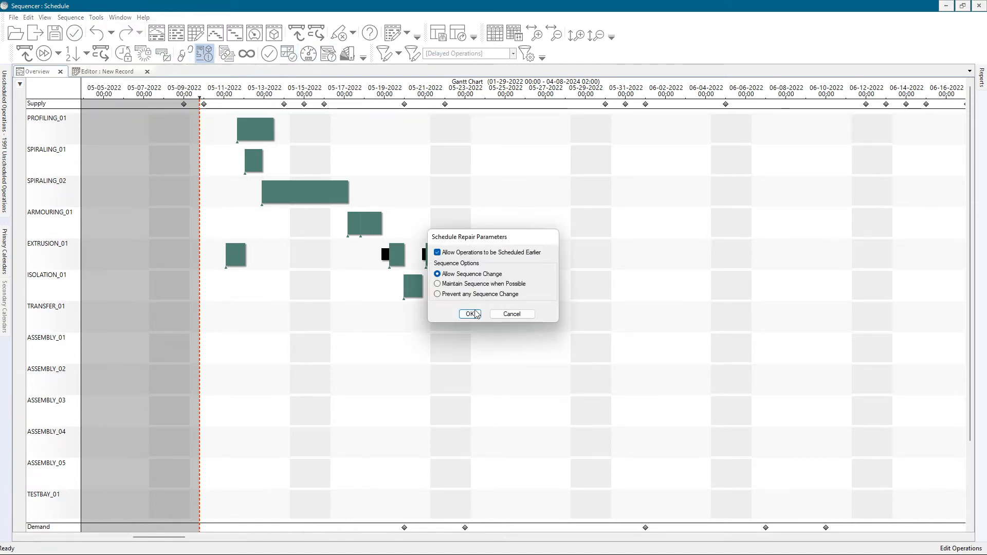
click(471, 316)
click(533, 319)
scroll(230, 162, up, 3)
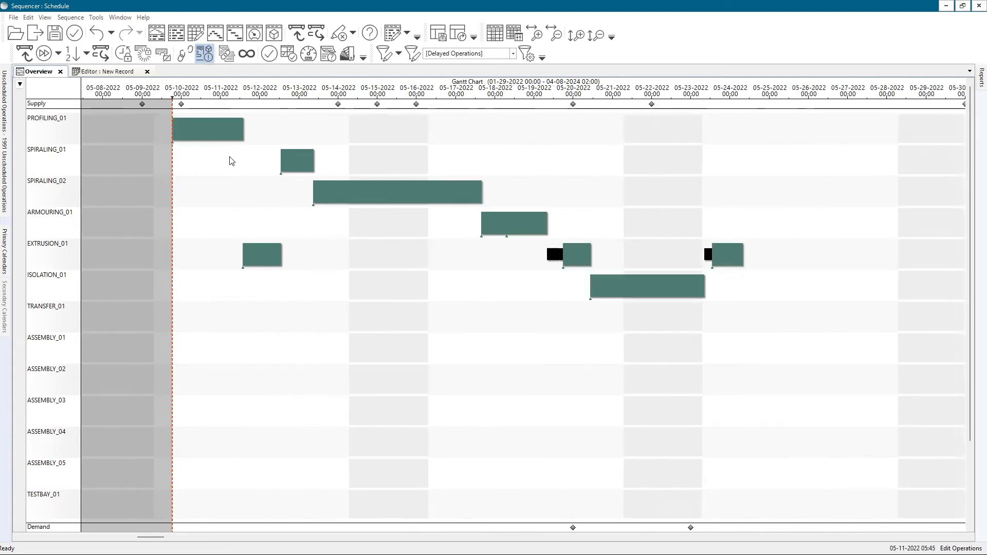
scroll(226, 163, down, 1)
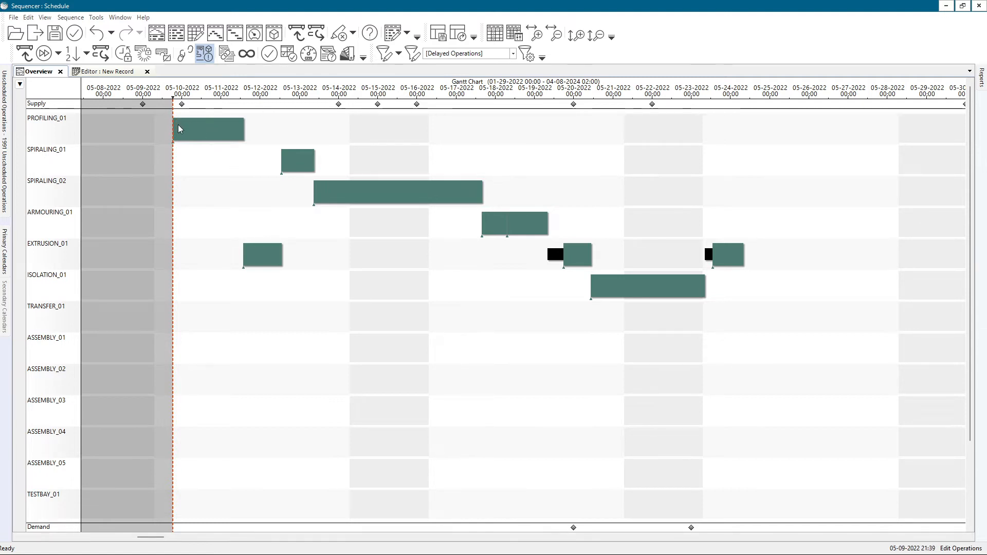
Apply Highlight Delayed Operations to the repaired schedule
click(353, 34)
click(383, 144)
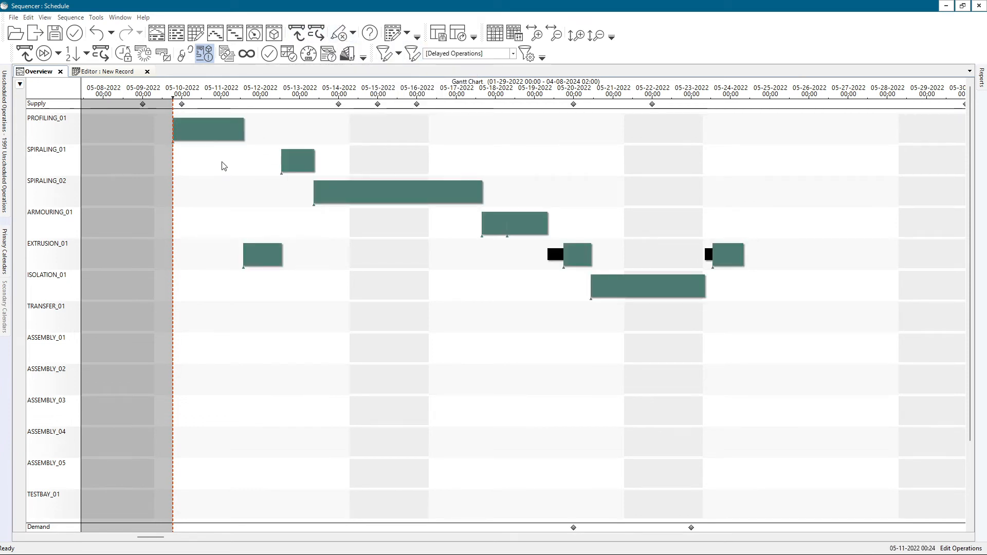
Move the SPIRALING_02 operation to about 05-16-2022 and the last two EXTRUSION_01 operations to about 05-24 and 05-25-2022
drag(311, 201, 427, 198)
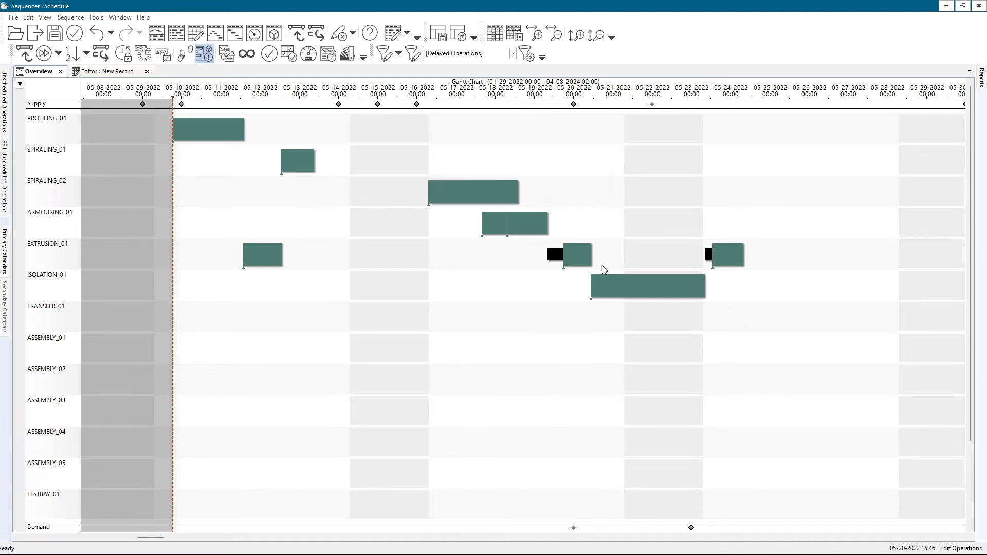
drag(572, 259, 720, 257)
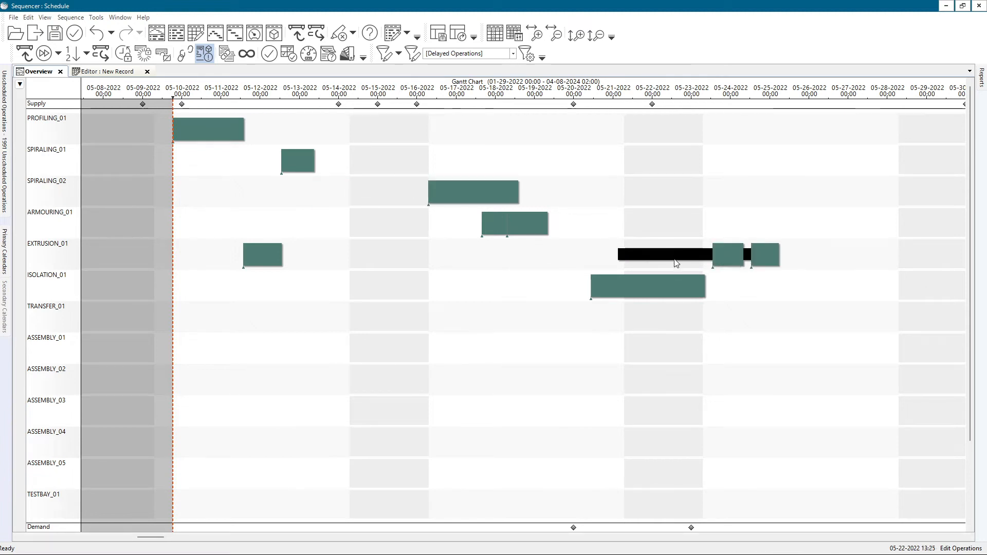
drag(638, 259, 797, 255)
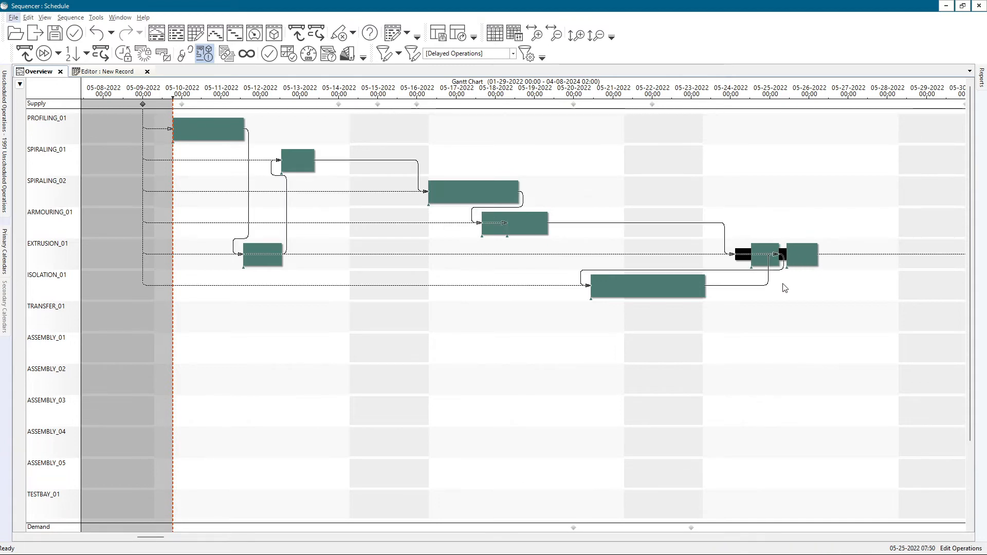
Repair the schedule with Allow Operations to be Scheduled Earlier disabled and Allow Sequence Change selected
click(291, 56)
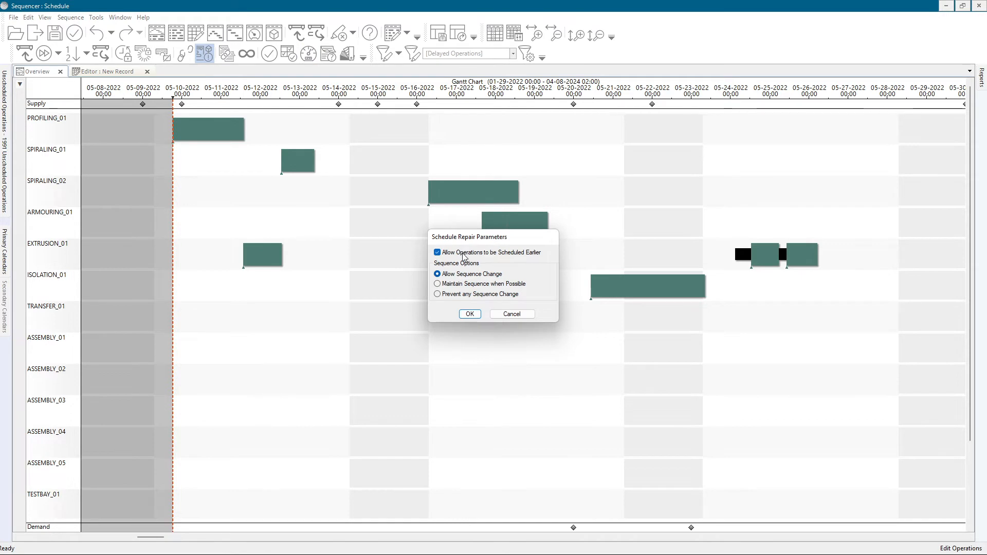
click(469, 313)
click(539, 319)
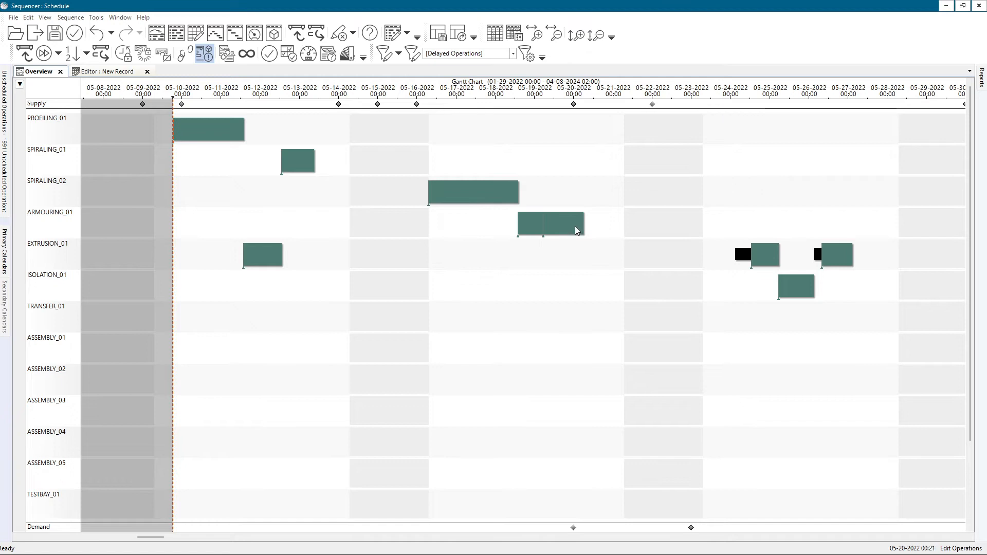
Apply Highlight Delayed Operations to the repaired schedule once more, then clear the highlighting
click(353, 34)
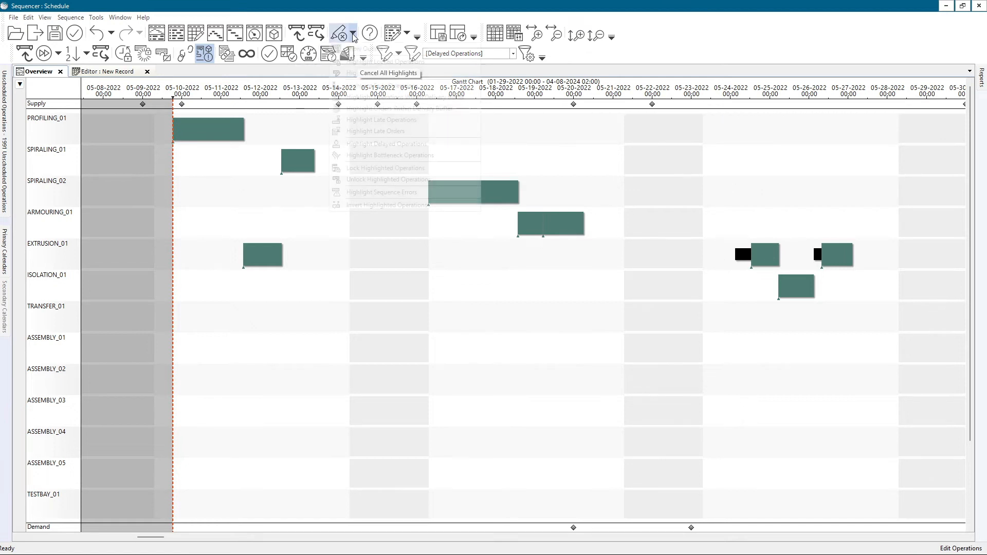
click(378, 145)
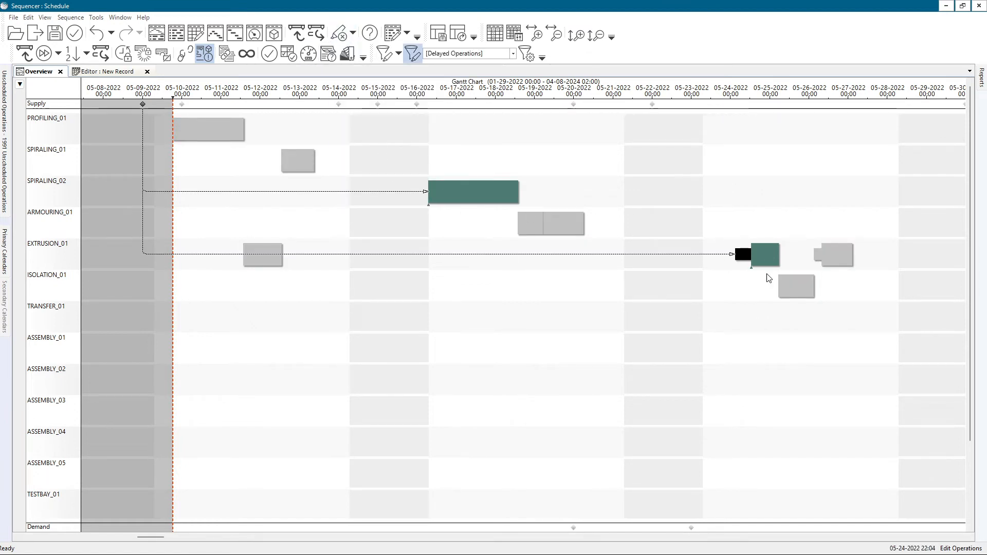
click(431, 334)
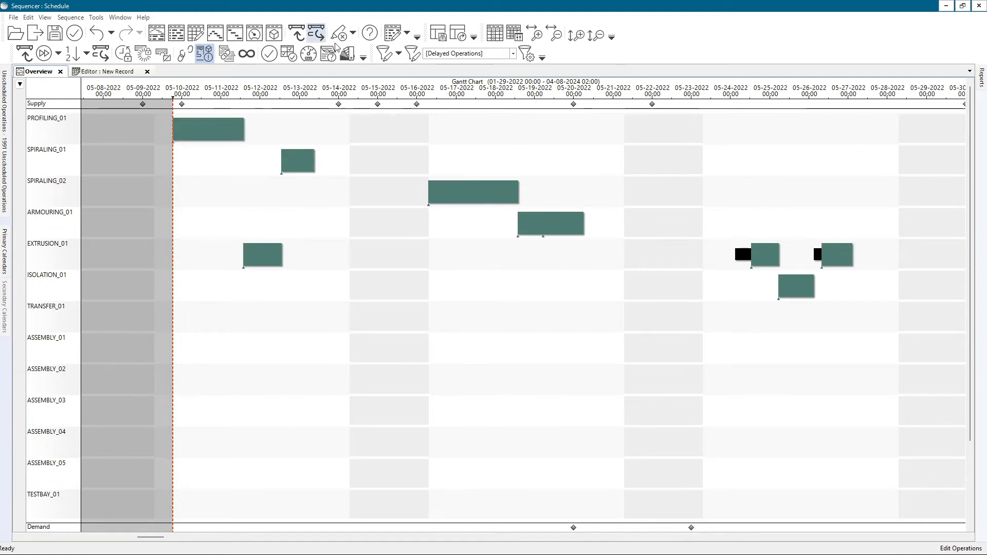
Apply Highlight Bottleneck Operations, inspect the details of the OVER ARMOUR PLASTIC EXTRUSION operation on EXTRUSION_01, and clear the highlighting
click(353, 34)
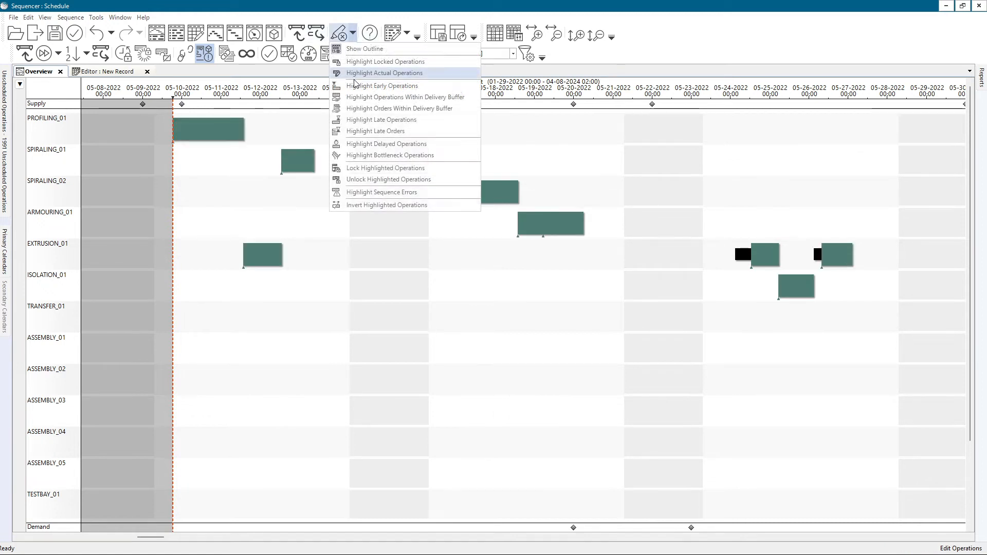
click(369, 155)
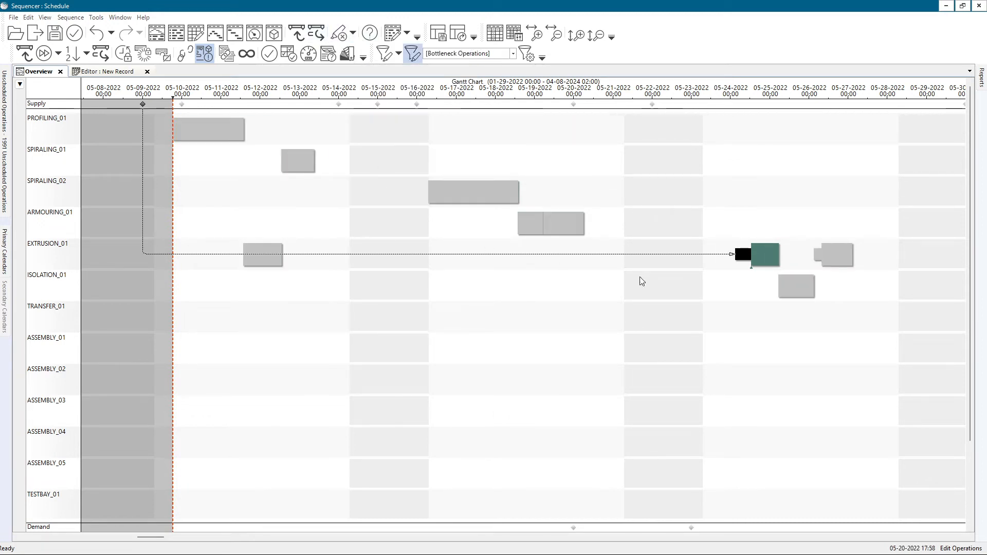
mouse_move(740, 272)
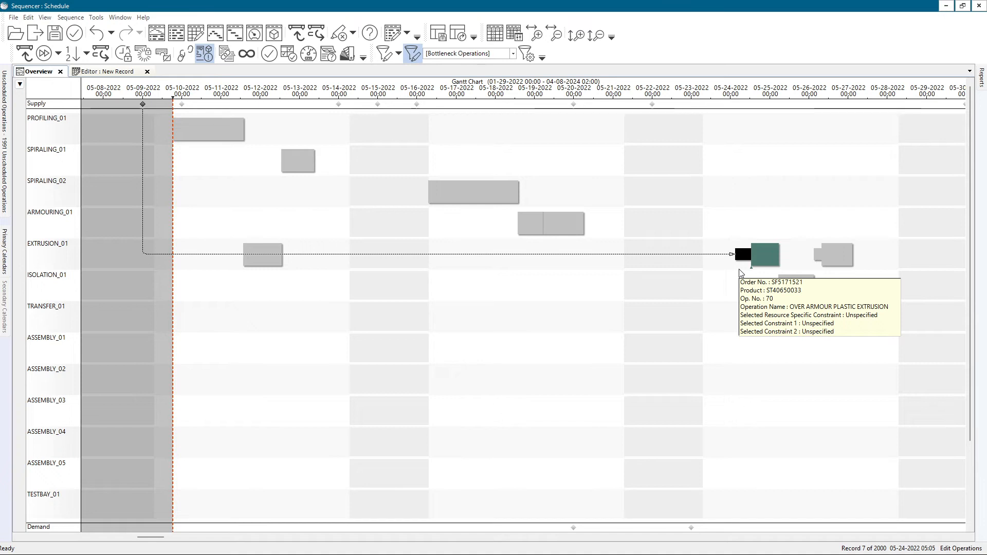
click(739, 269)
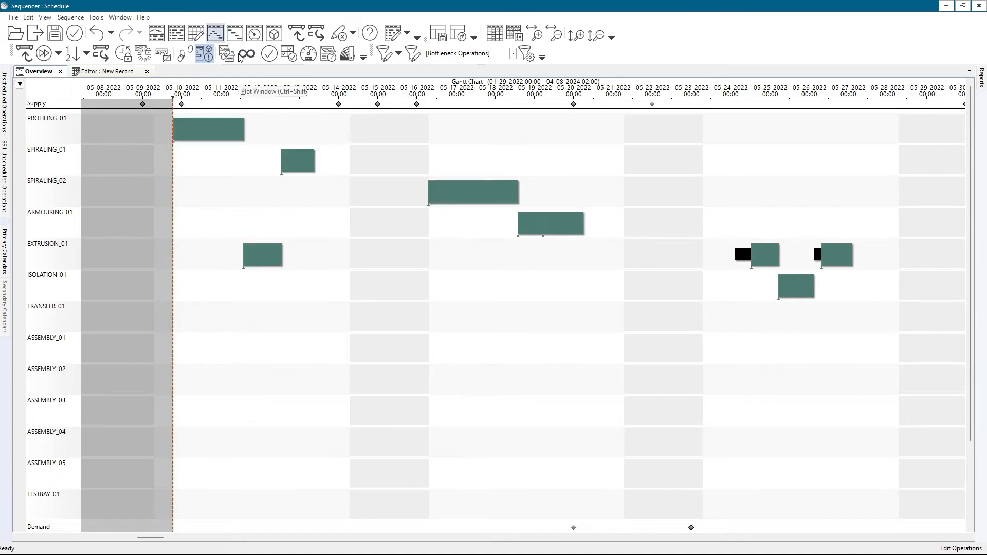
Pull the order's operations forward to their earliest dates, then apply and clear Highlight Bottleneck Operations
click(302, 30)
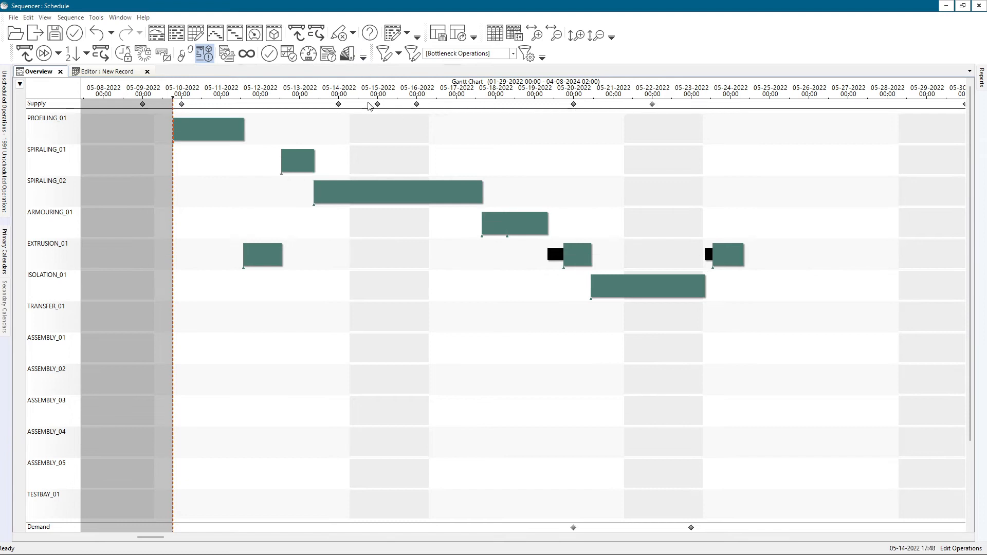
click(352, 33)
click(445, 190)
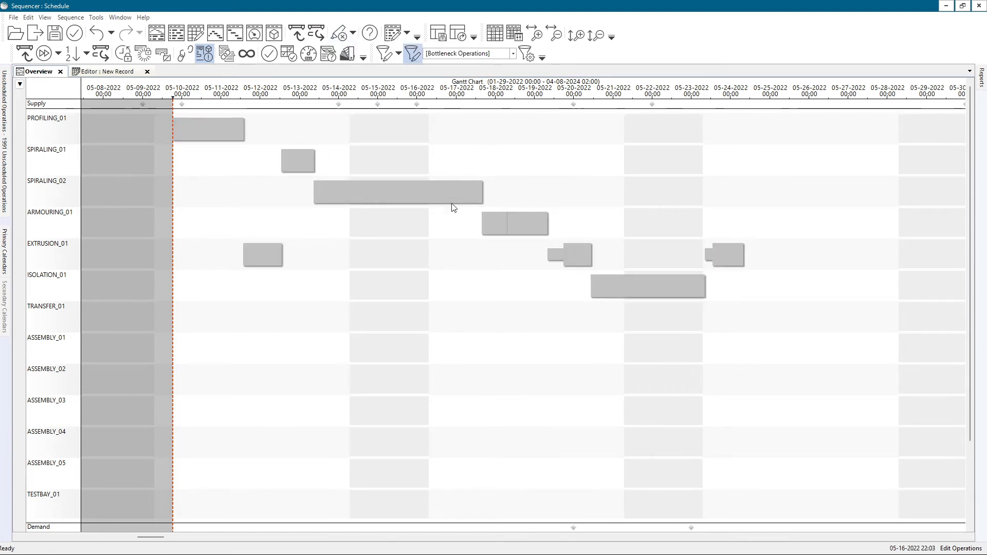
click(434, 279)
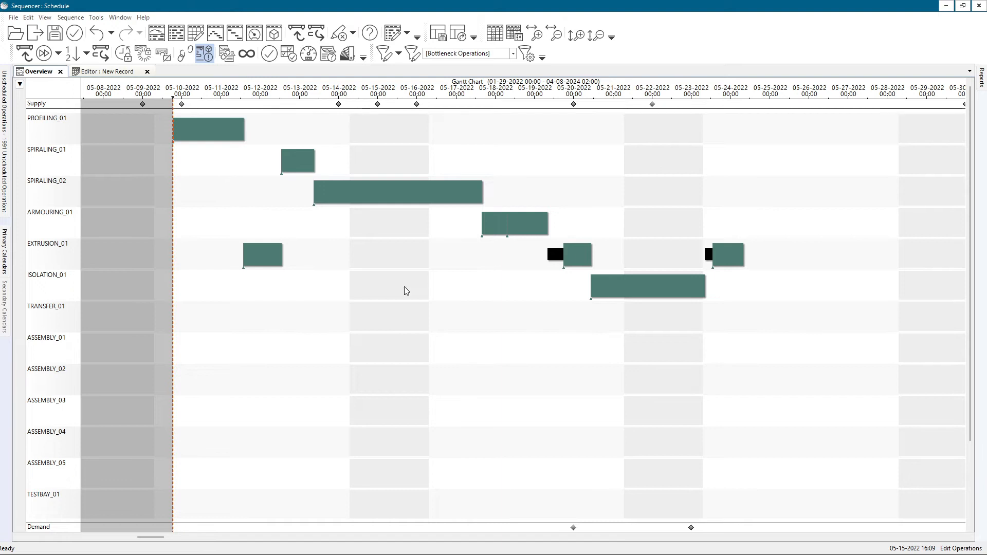
click(354, 34)
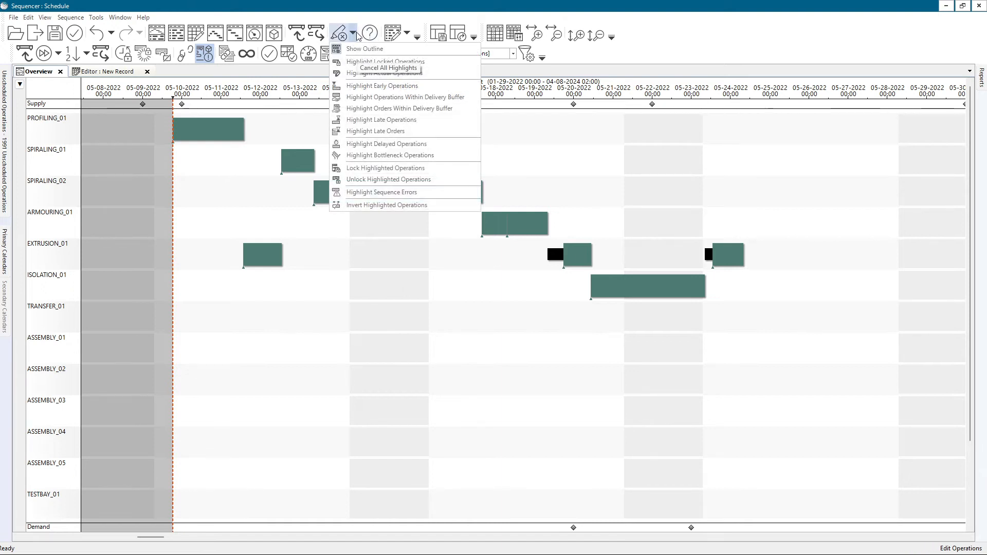
click(344, 195)
drag(491, 229, 446, 225)
key(alt)
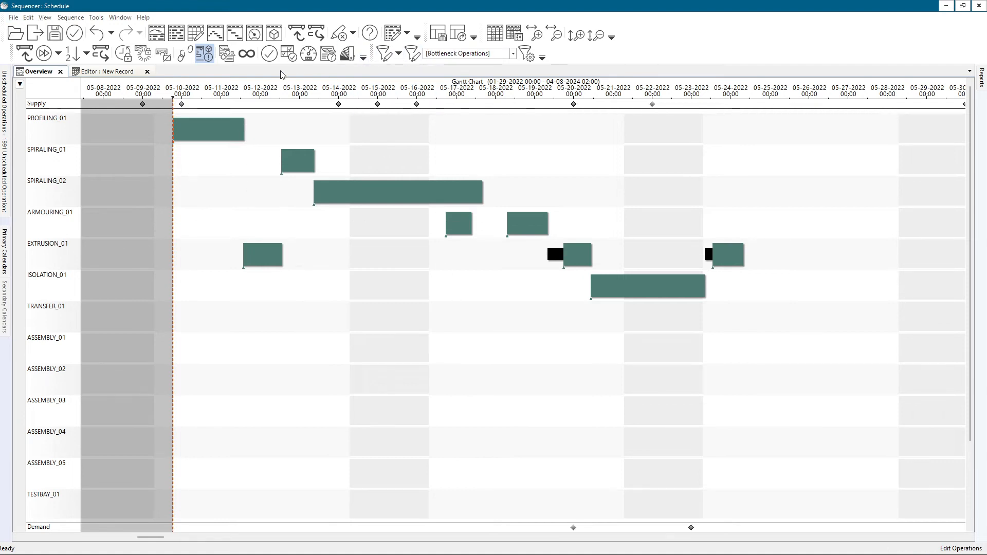
Check the operation sequence, continuing past the overlap, then apply Highlight Sequence Errors and clear the highlighting
click(269, 59)
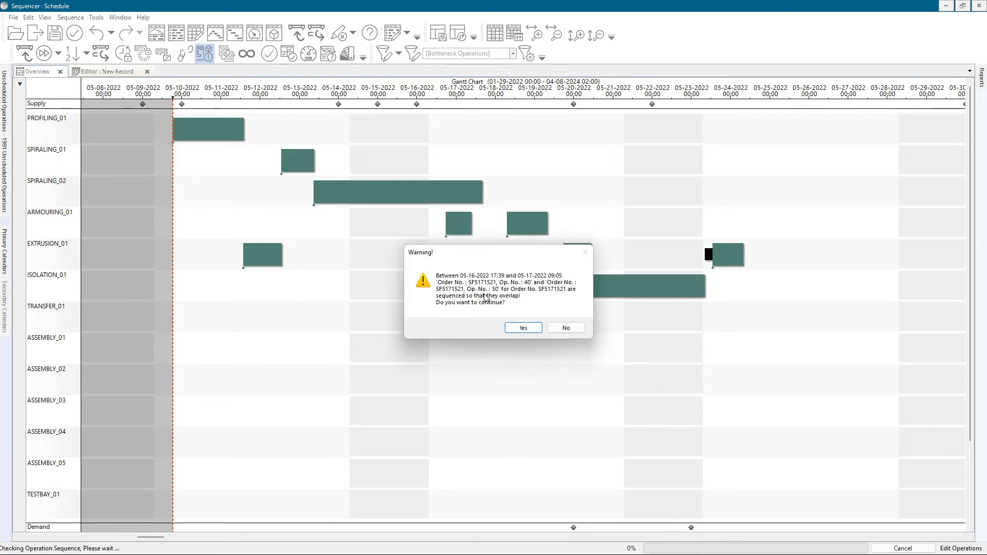
click(509, 329)
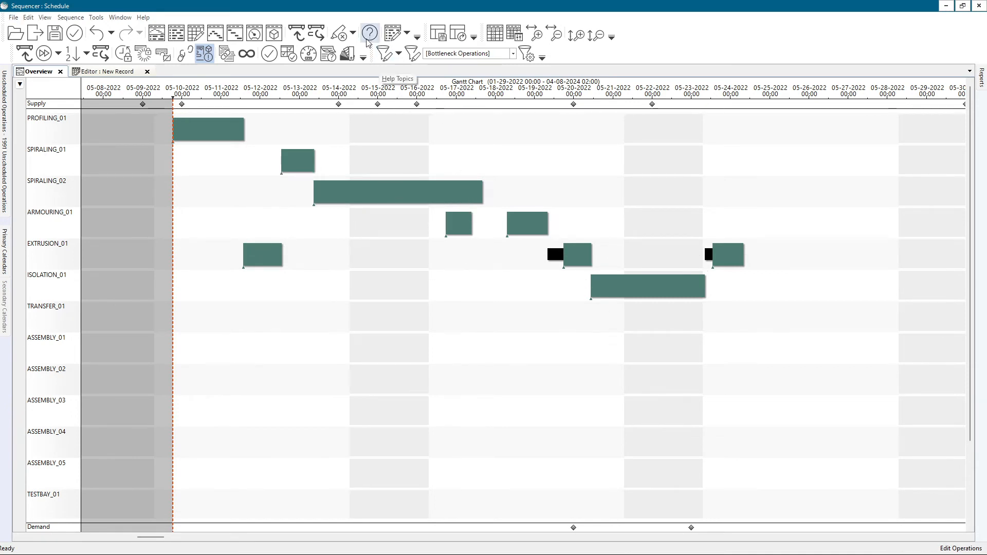
click(353, 33)
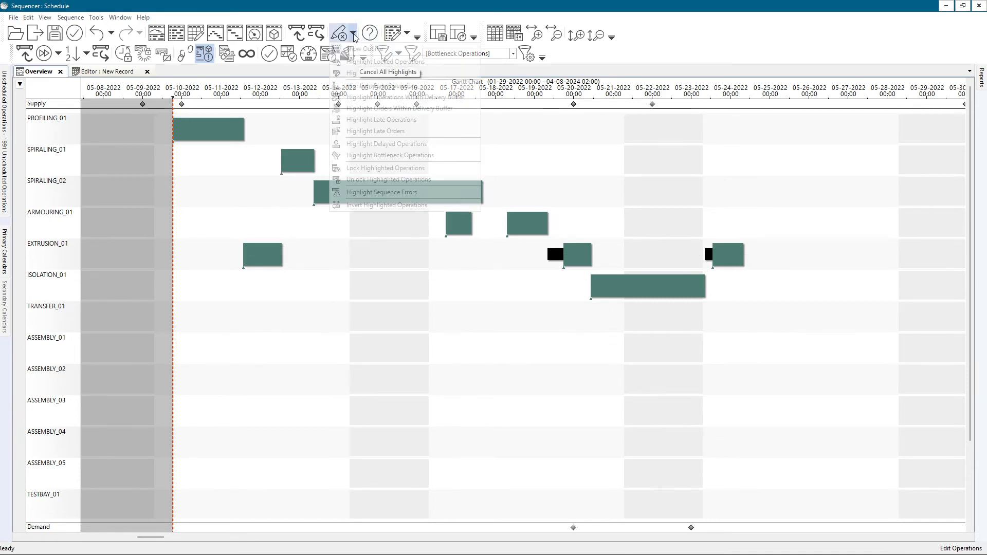
click(382, 193)
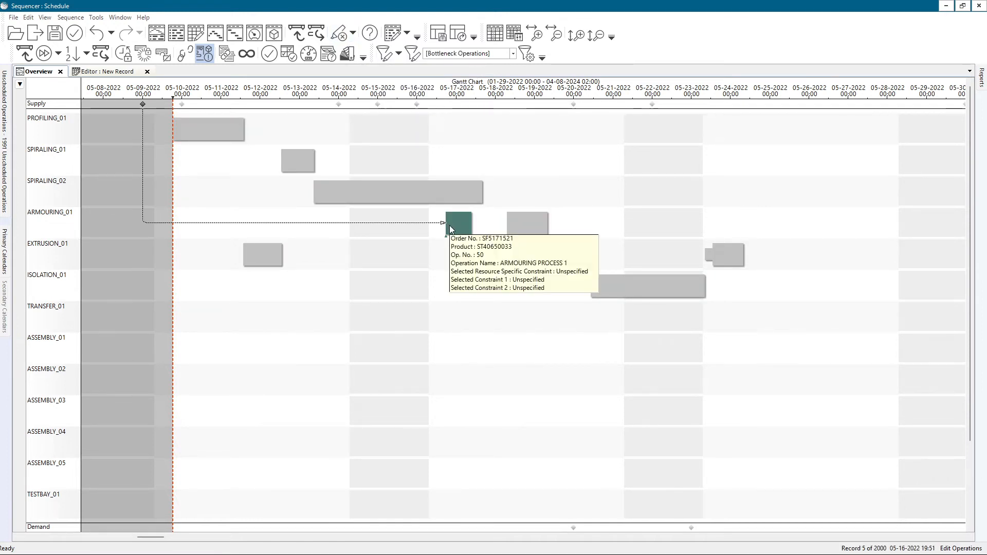
click(461, 299)
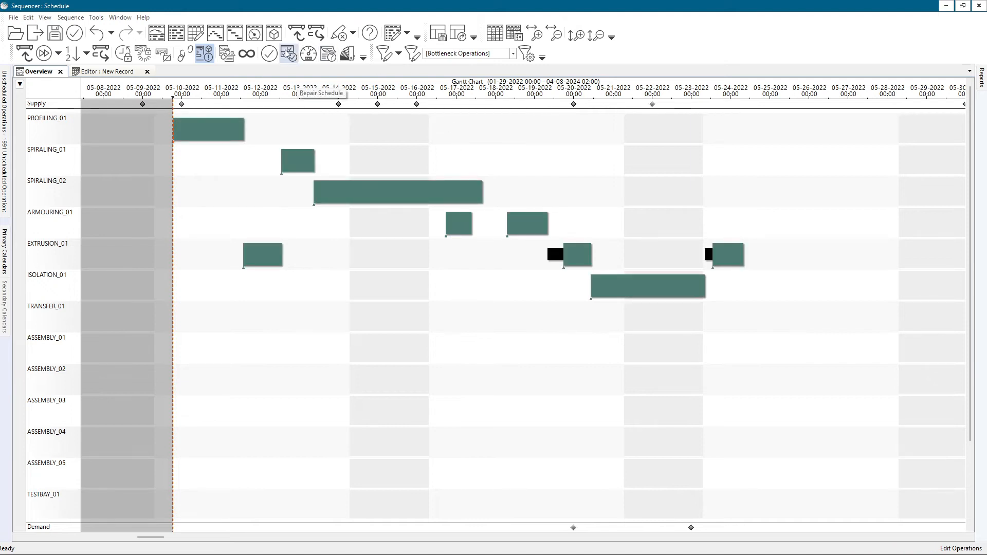
Repair the schedule to remove the overlap between the SPIRALING_02 and ARMOURING_01 operations
click(308, 53)
click(470, 313)
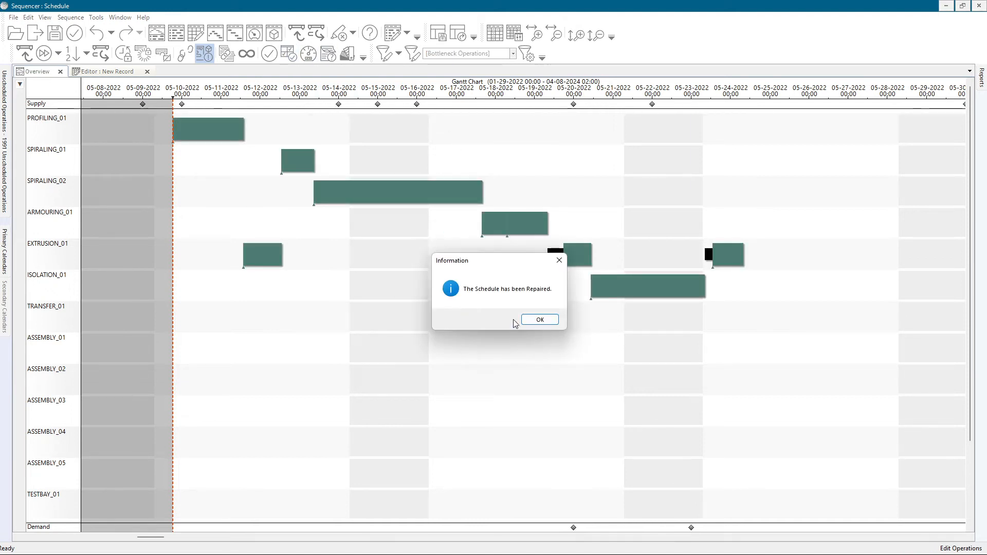
click(531, 319)
Sequence all the unscheduled orders onto the Gantt chart
click(352, 33)
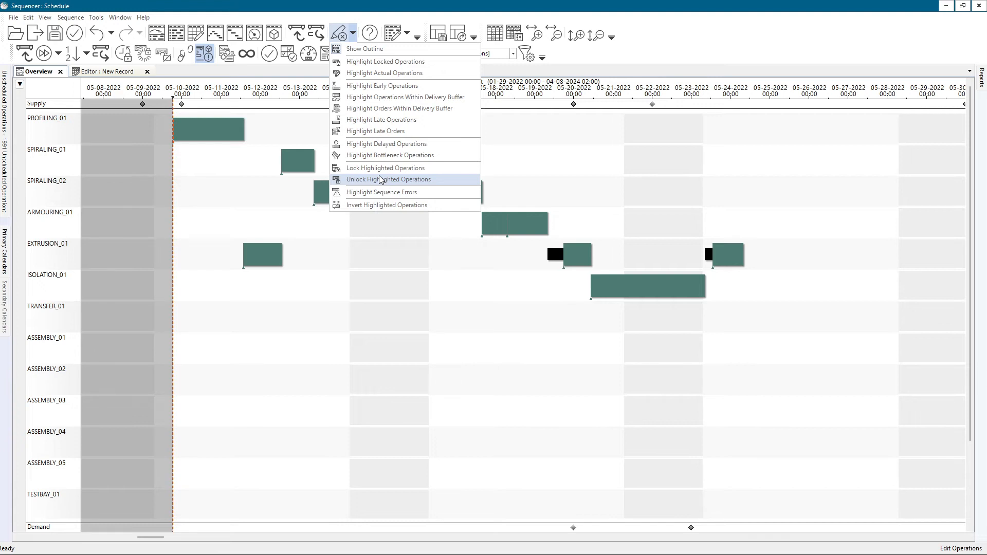
click(381, 179)
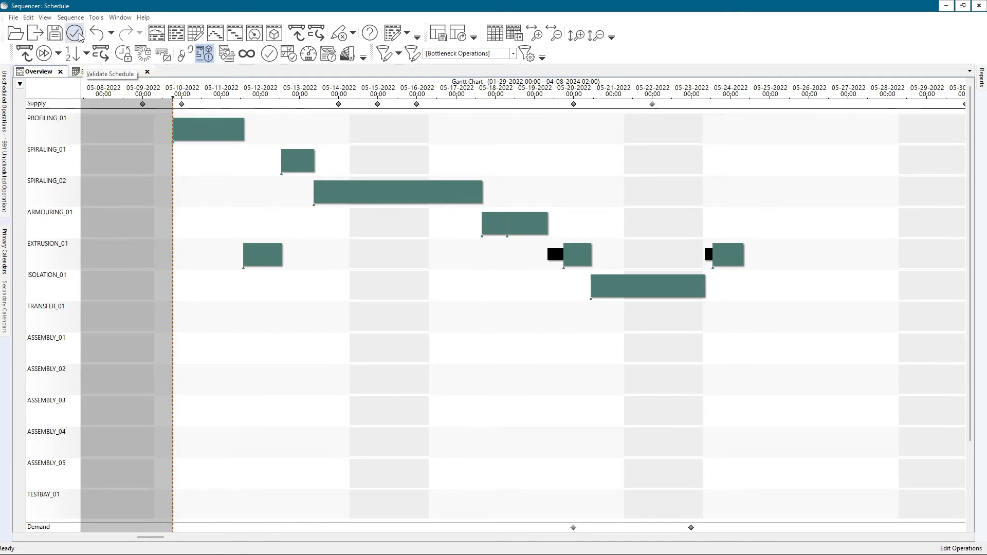
click(70, 18)
mouse_move(103, 30)
click(272, 58)
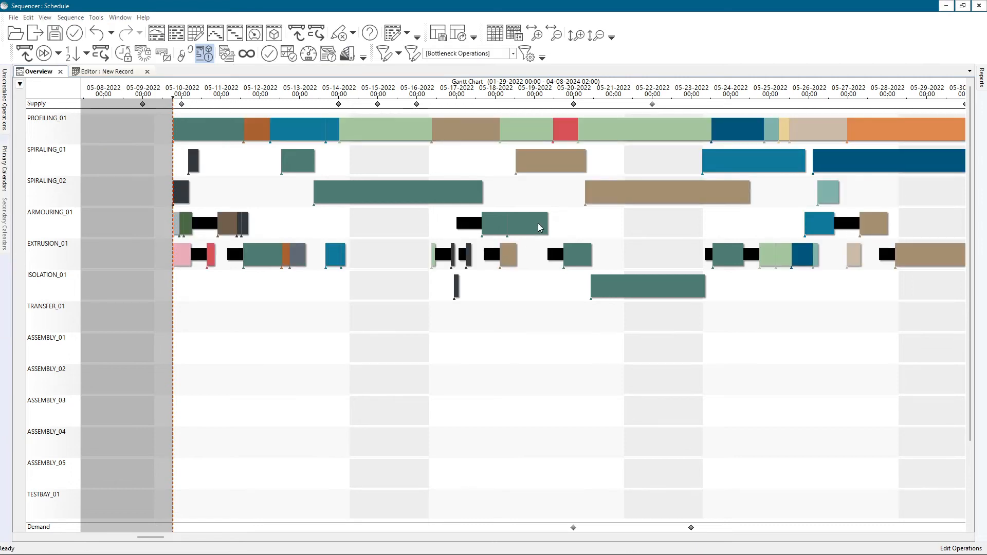
Apply Lock Highlighted Operations to the whole schedule, with no individual operations highlighted
scroll(539, 226, down, 1)
scroll(395, 188, down, 4)
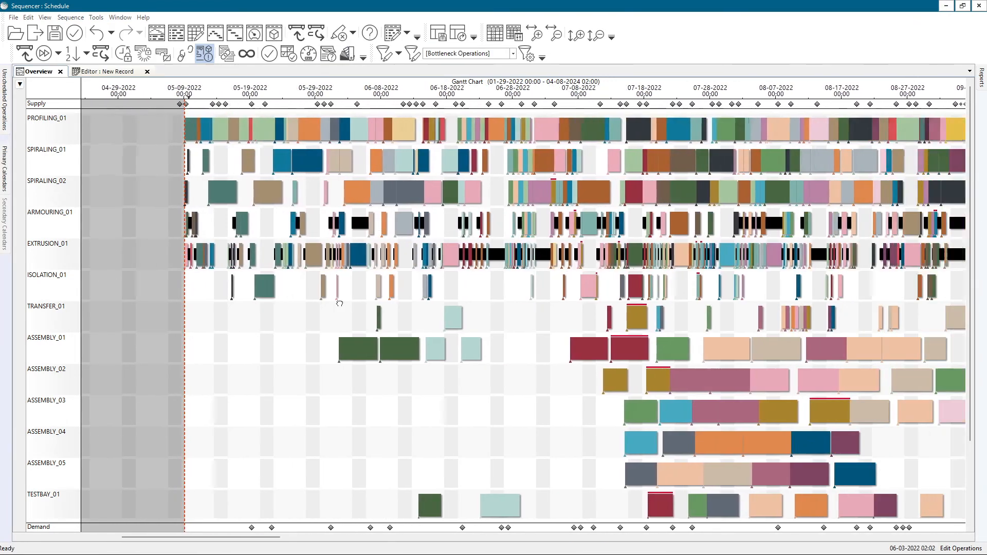
drag(669, 192, 568, 183)
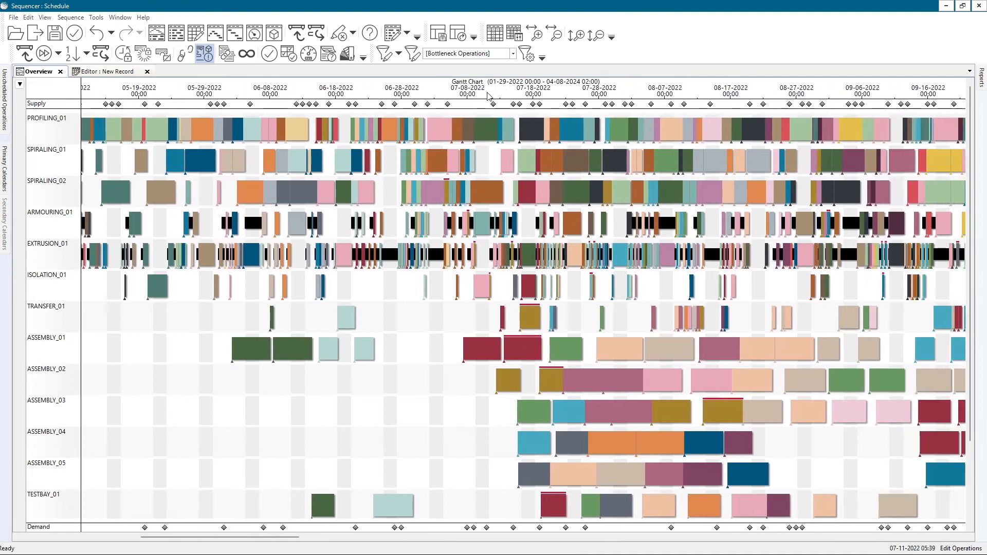
mouse_move(648, 158)
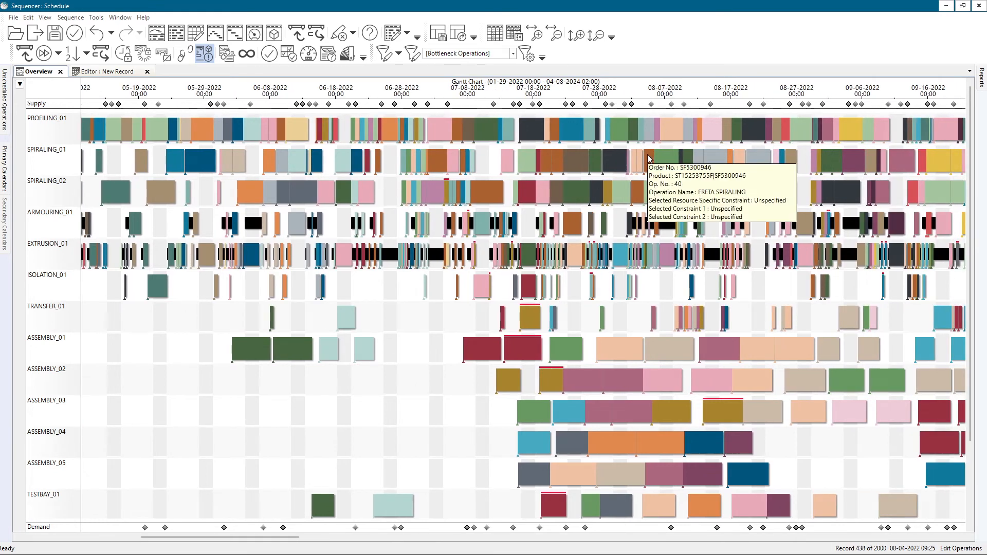
click(353, 33)
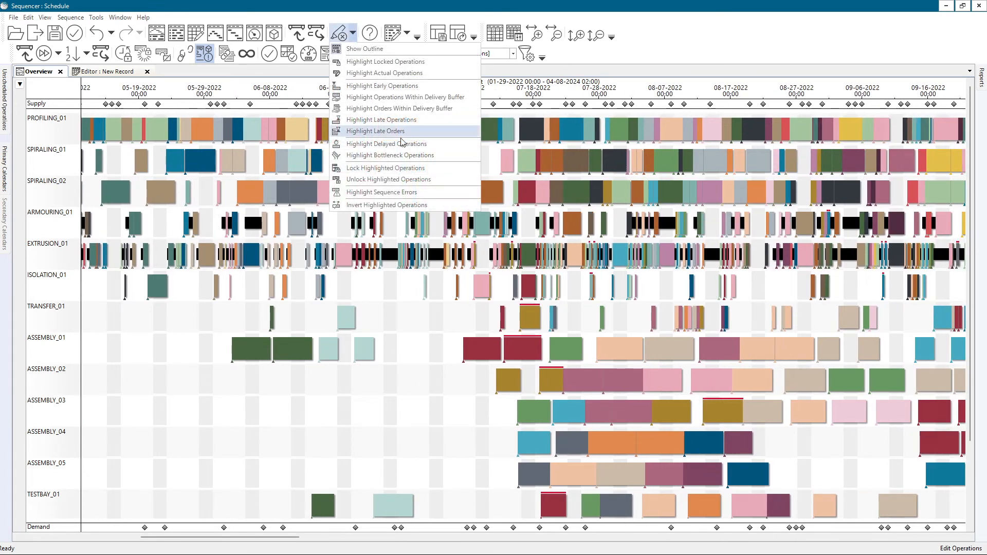
click(374, 174)
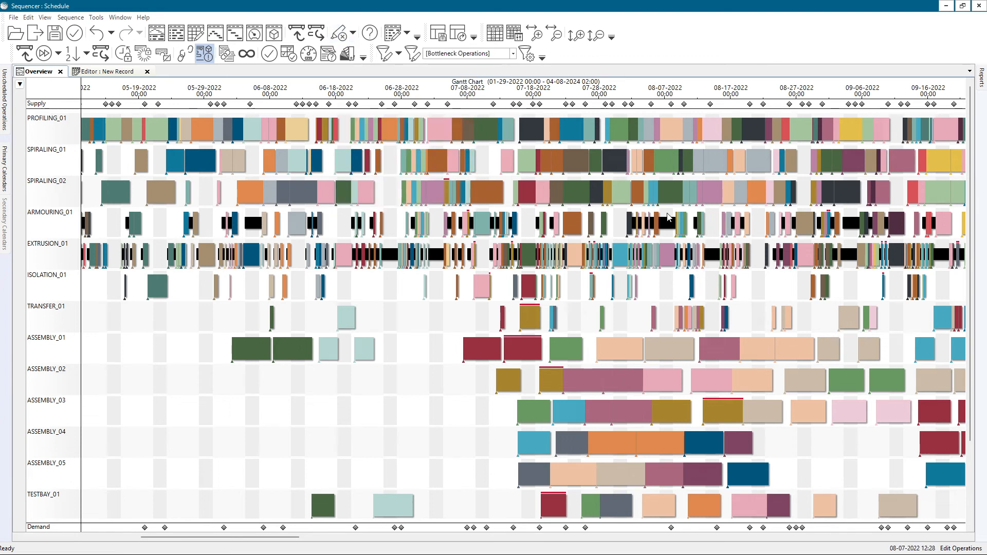
Check the Lock Operation setting of the SPIRALING_02 operations starting 08-06-2022 and 07-08-2022, leaving both orders unedited
double_click(666, 204)
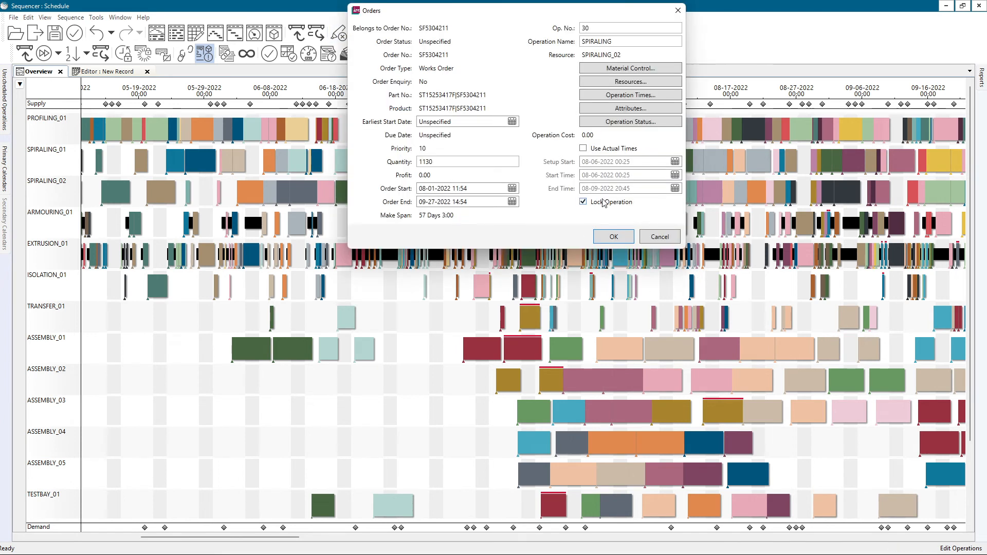
click(659, 238)
double_click(497, 194)
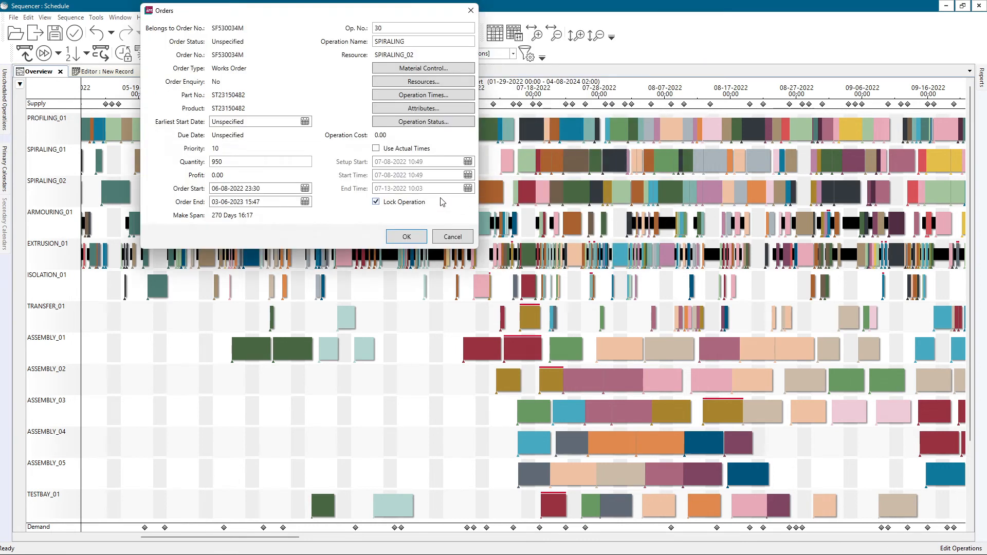
click(442, 232)
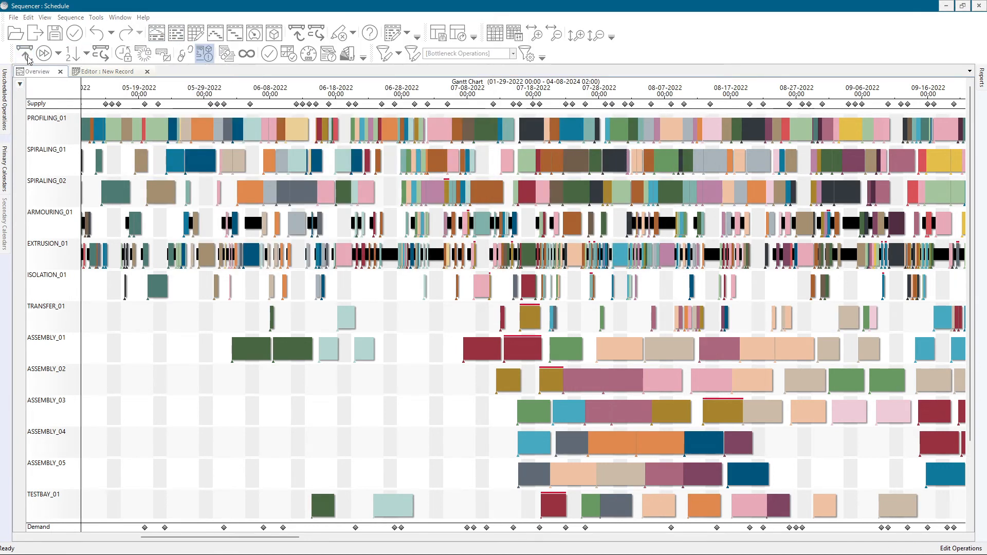
Apply Unlock Highlighted Operations to the whole schedule and check the Lock Operation setting of the SPIRALING_02 operation starting 06-30-2022
click(352, 33)
click(348, 206)
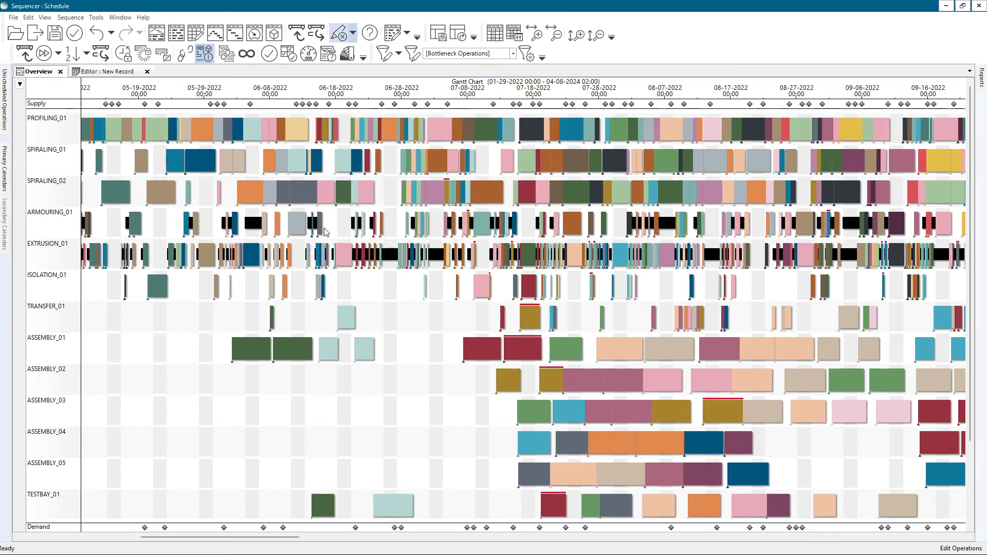
double_click(421, 187)
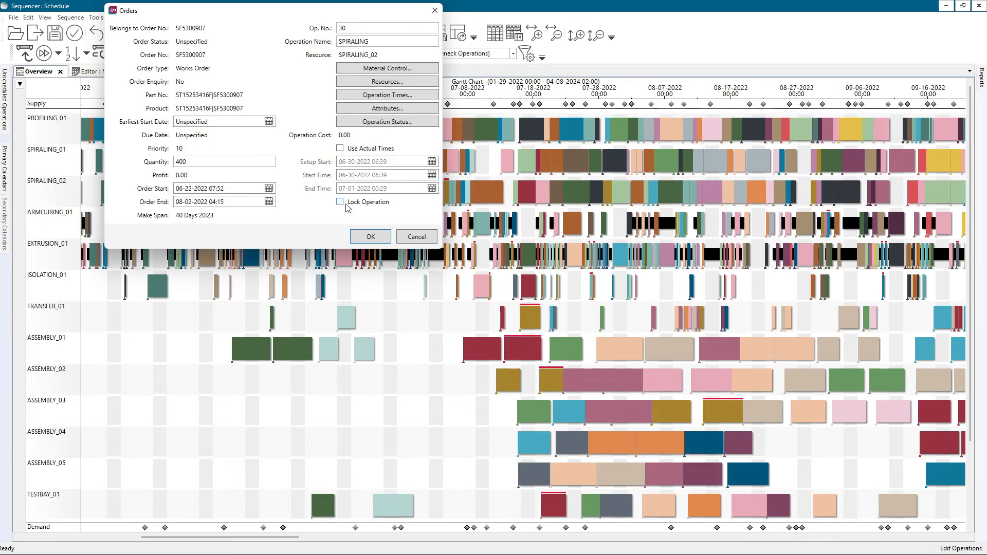
click(416, 237)
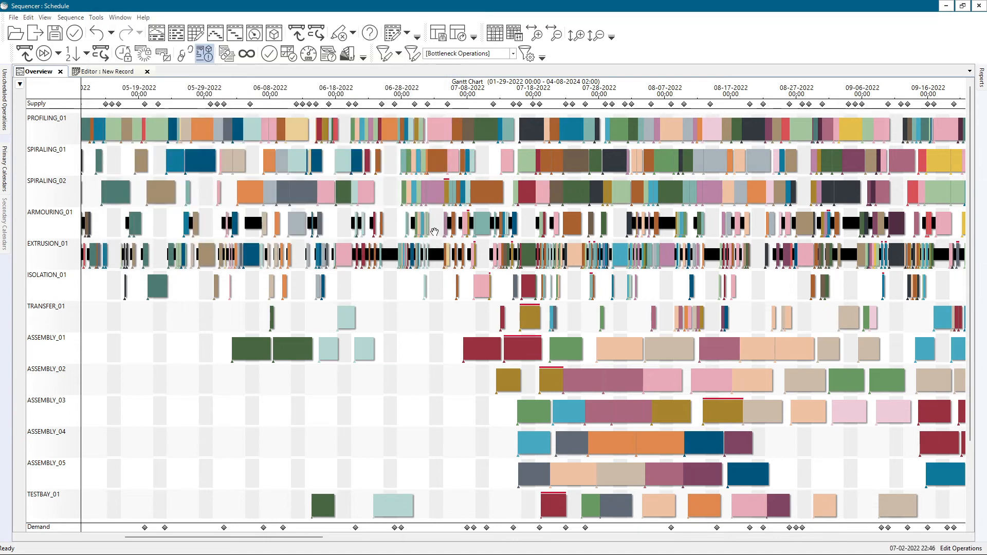
Highlight one order with its linked operations on the Gantt chart and apply Lock Highlighted Operations to them
drag(506, 198, 567, 201)
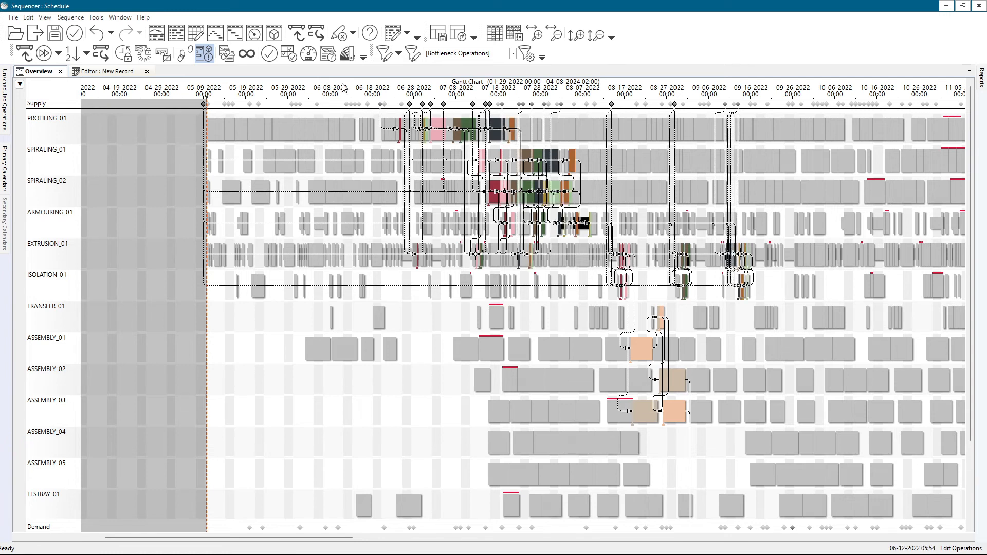
click(352, 34)
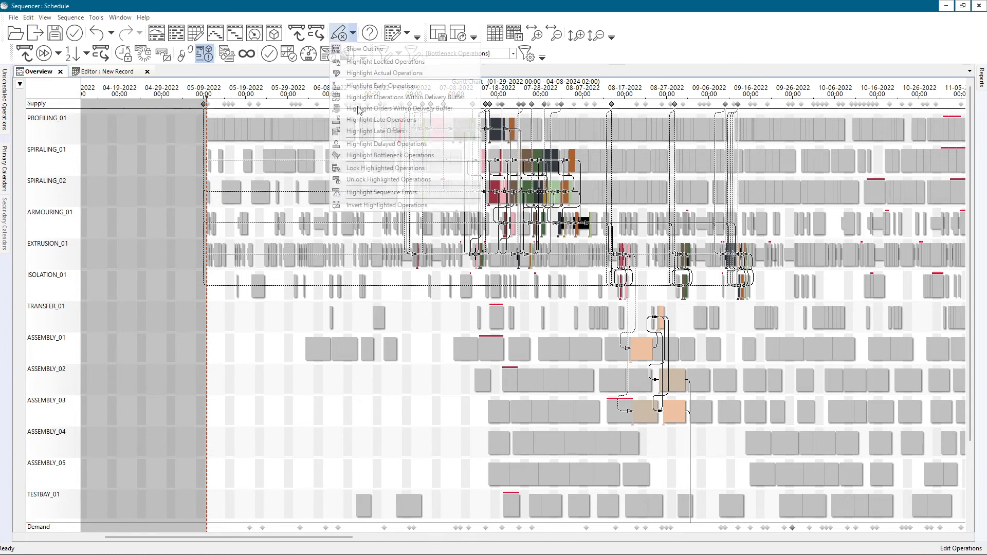
click(375, 170)
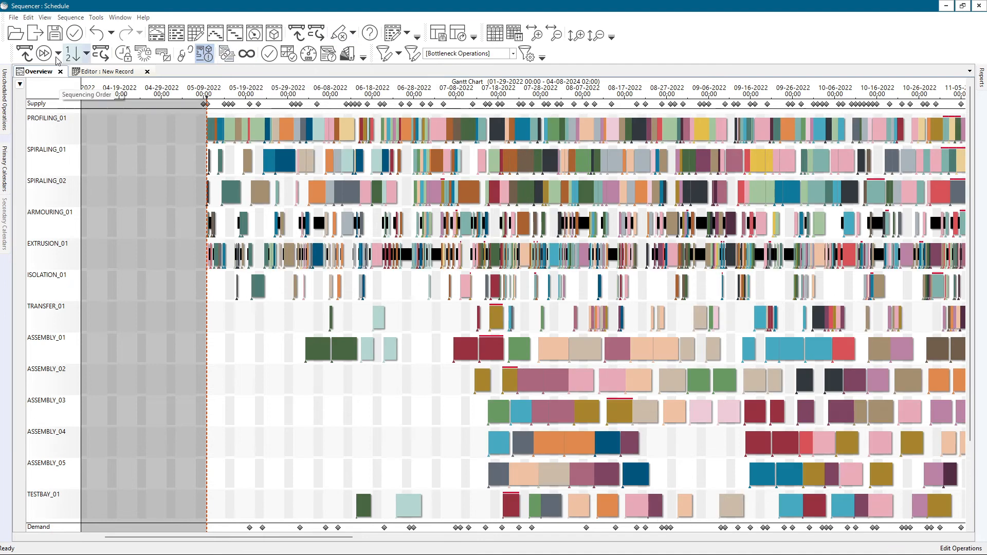
Restore the full schedule on the Gantt chart and apply Unlock Highlighted Operations to all locked operations
click(476, 140)
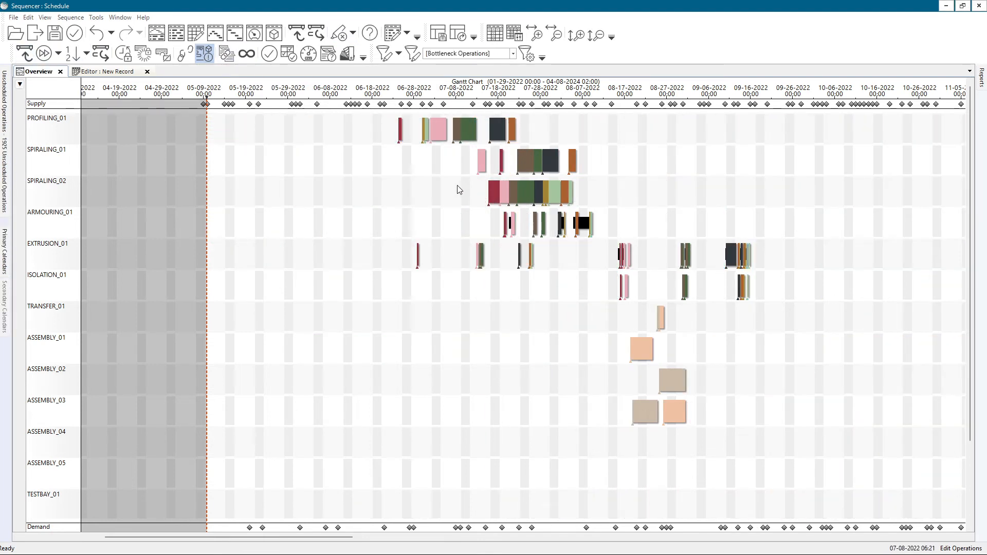
click(399, 168)
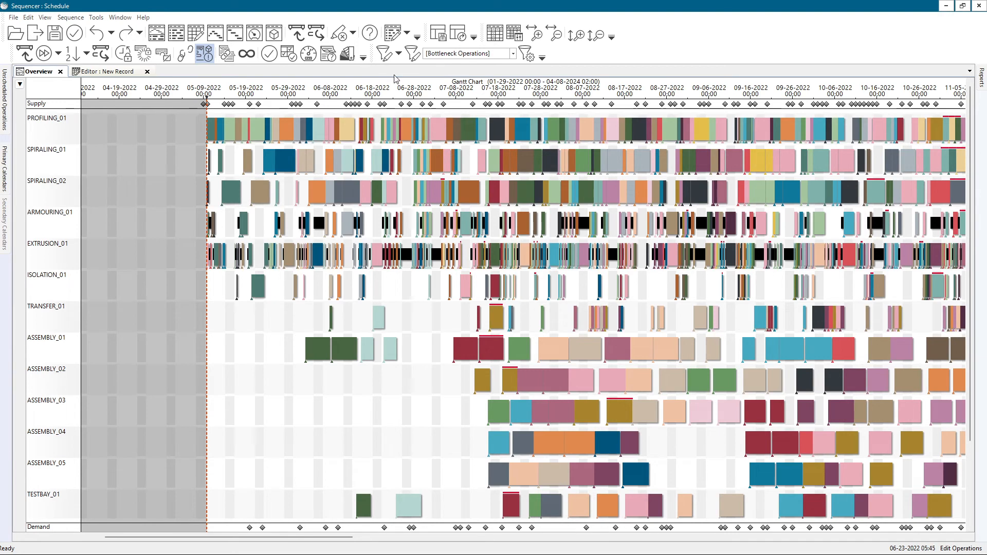
click(352, 32)
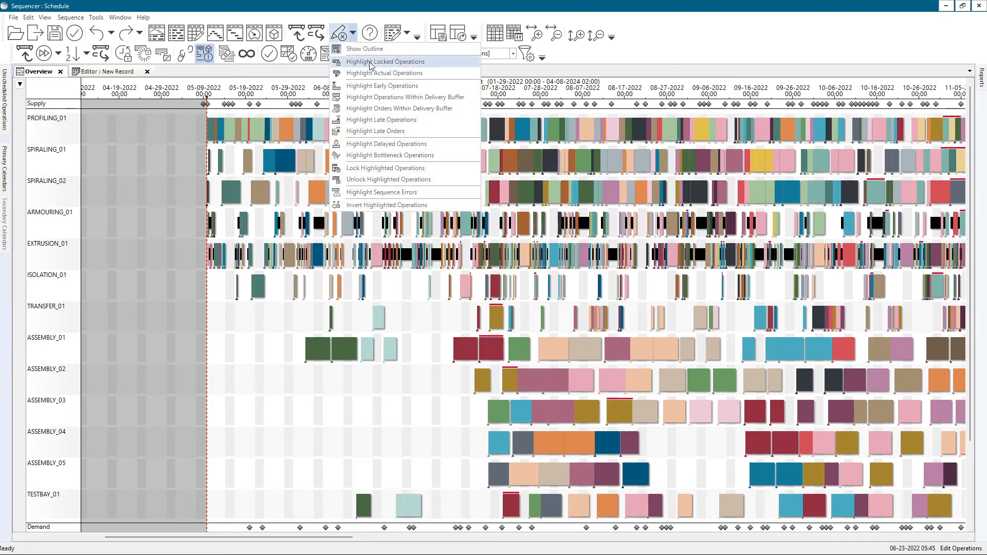
click(372, 62)
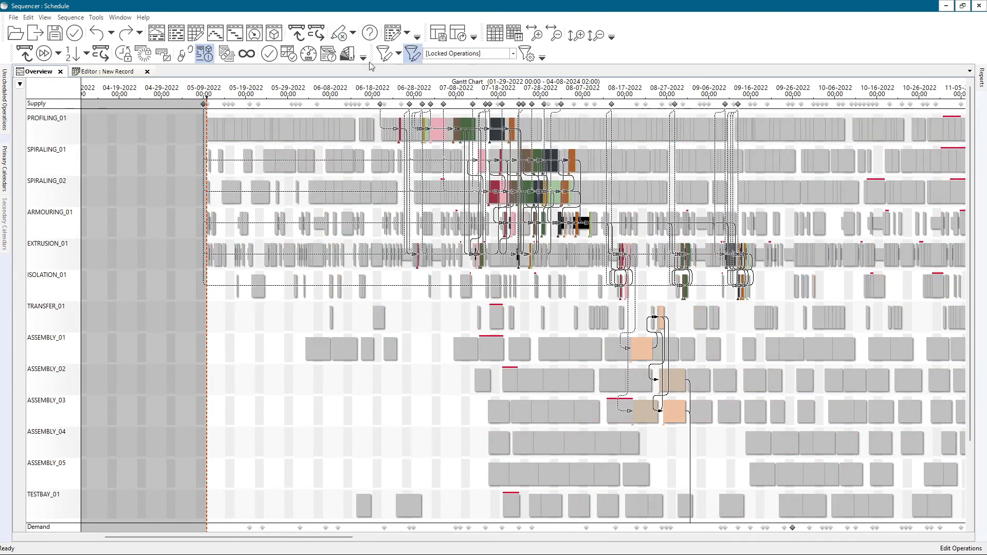
click(353, 33)
click(370, 181)
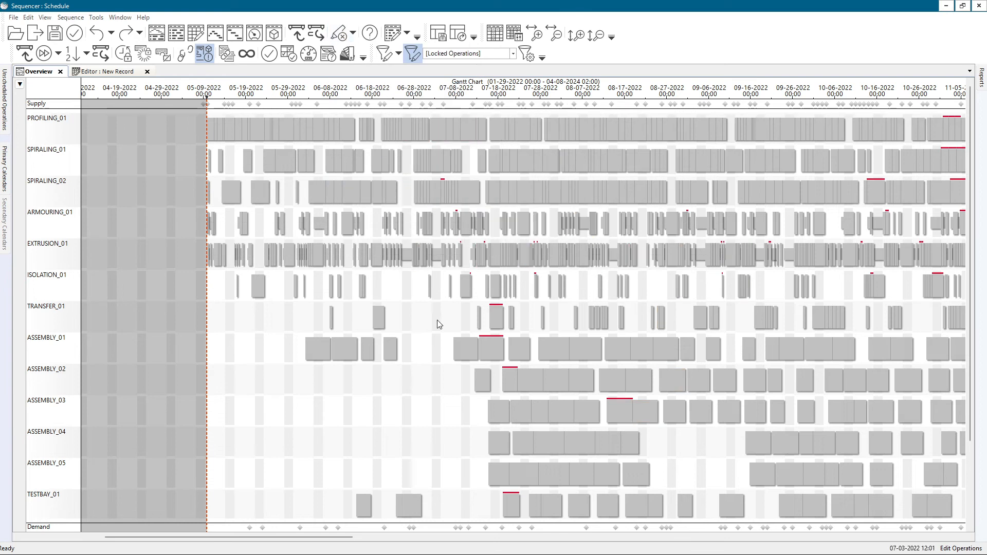
Clear the highlighting and examine the schedule across its full time range on the Gantt chart
scroll(479, 270, down, 2)
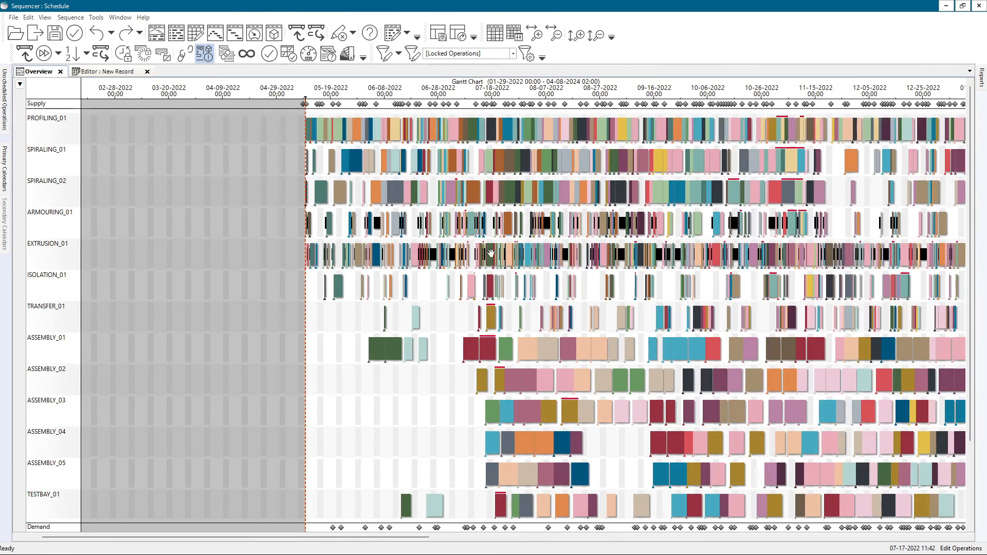
drag(542, 207, 368, 213)
scroll(446, 204, down, 2)
drag(493, 227, 372, 236)
scroll(372, 242, down, 2)
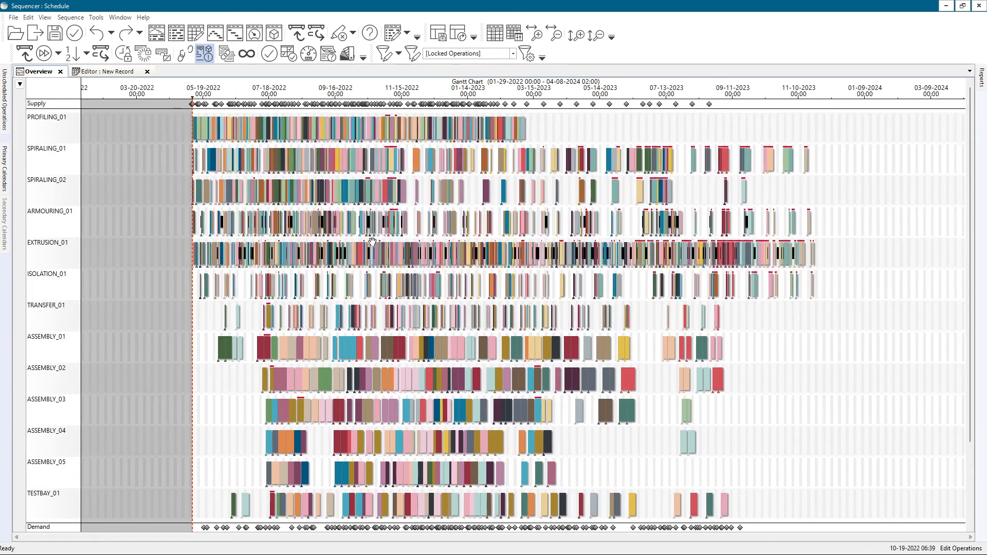
scroll(371, 241, up, 2)
scroll(372, 243, down, 2)
key(alt)
mouse_move(202, 106)
scroll(185, 142, up, 3)
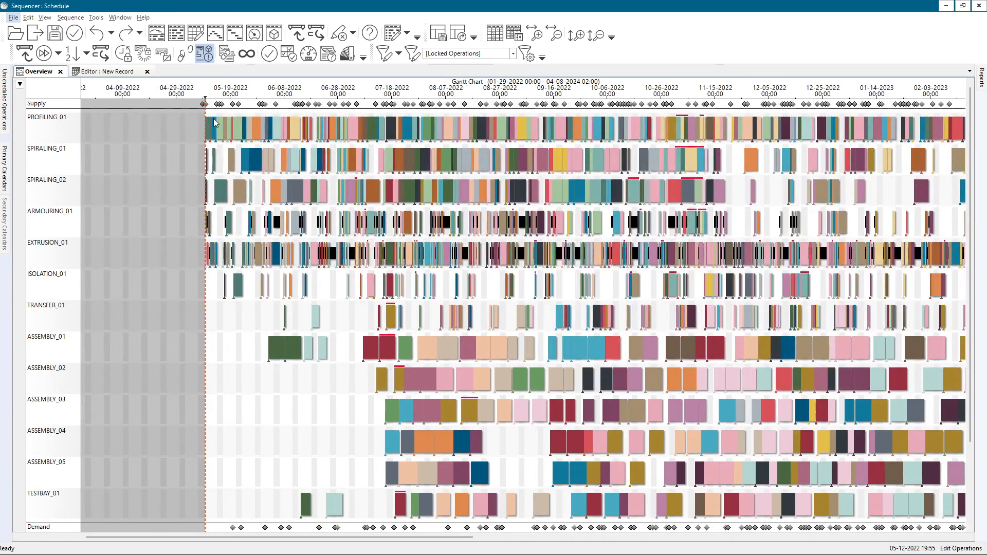
scroll(188, 141, up, 1)
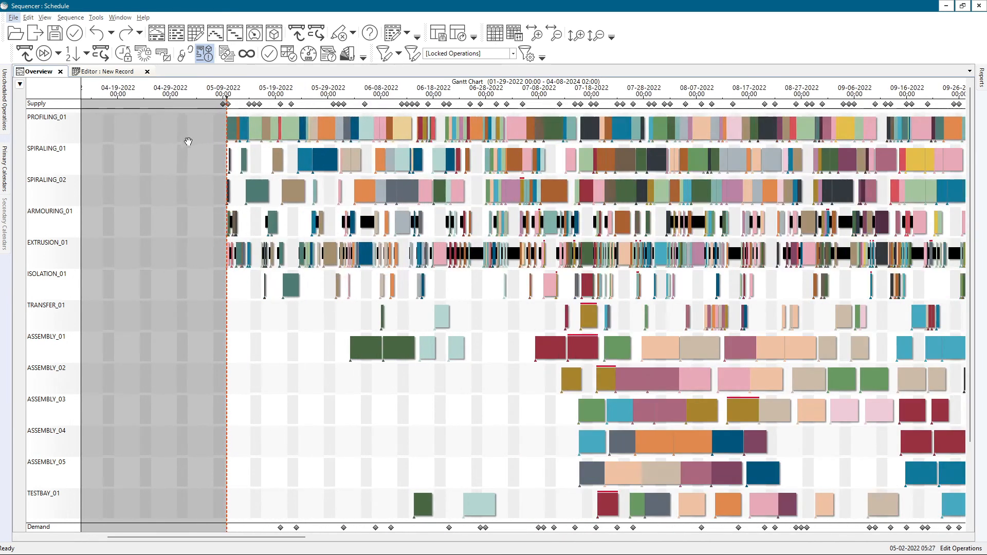
Add the Setup Start field as a column after Total Process Time in the order editor table
click(116, 71)
click(339, 32)
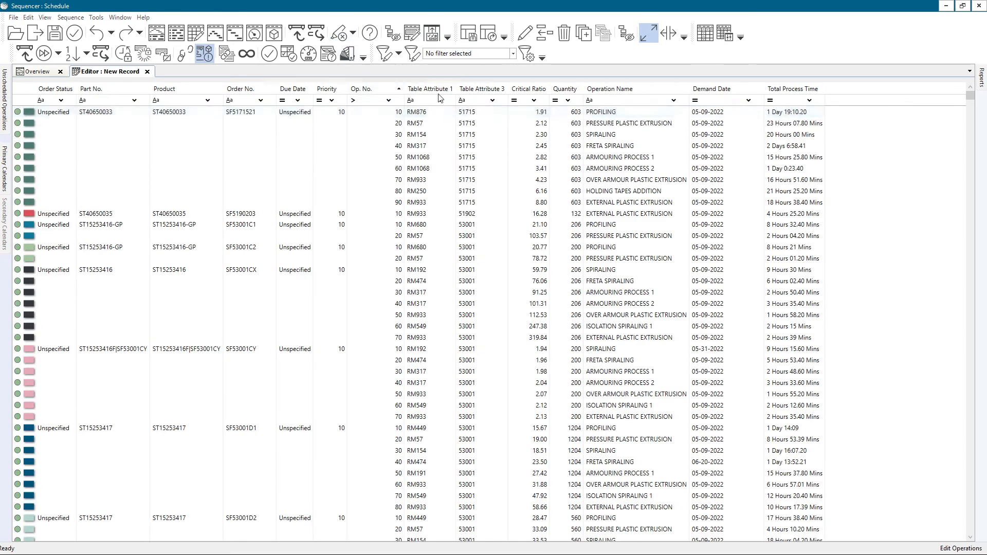
right_click(489, 96)
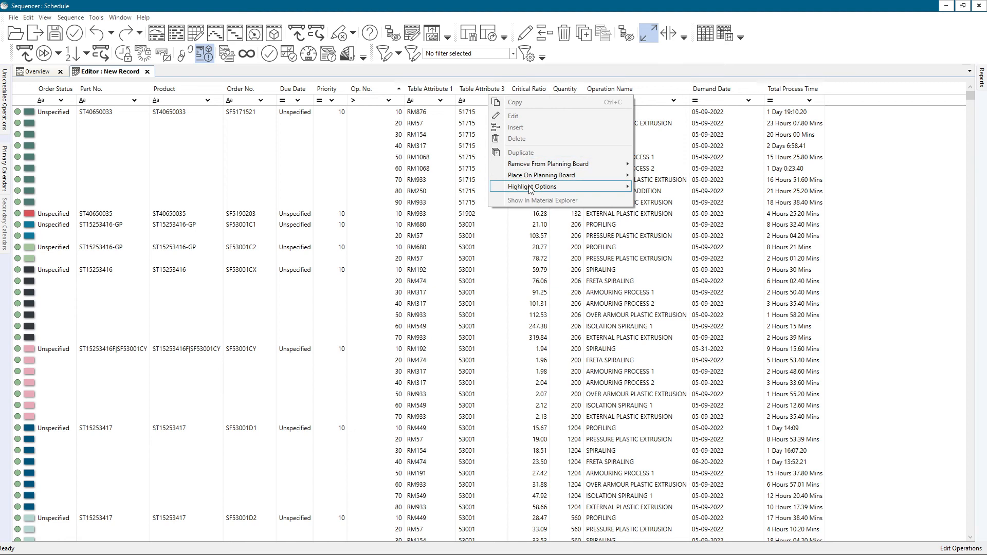
right_click(429, 87)
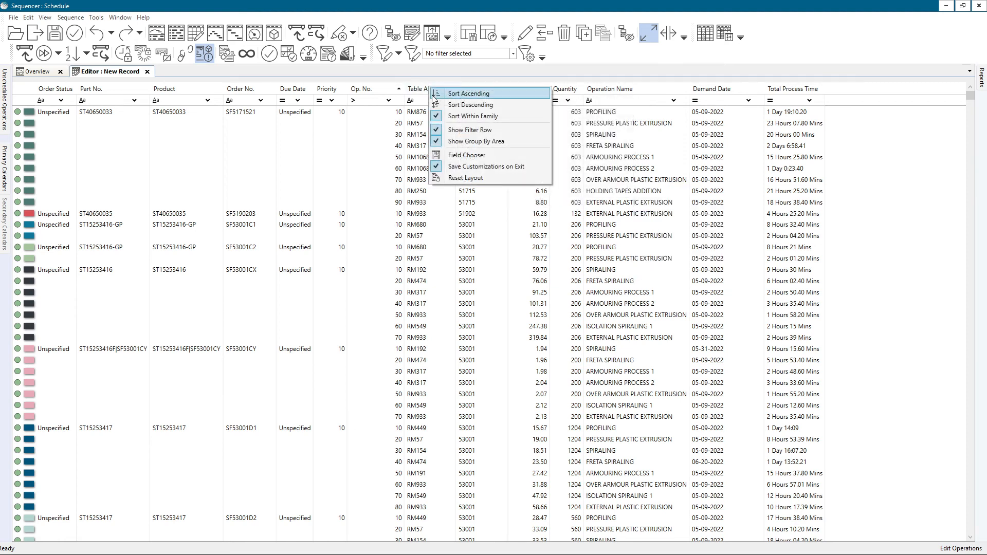
click(457, 155)
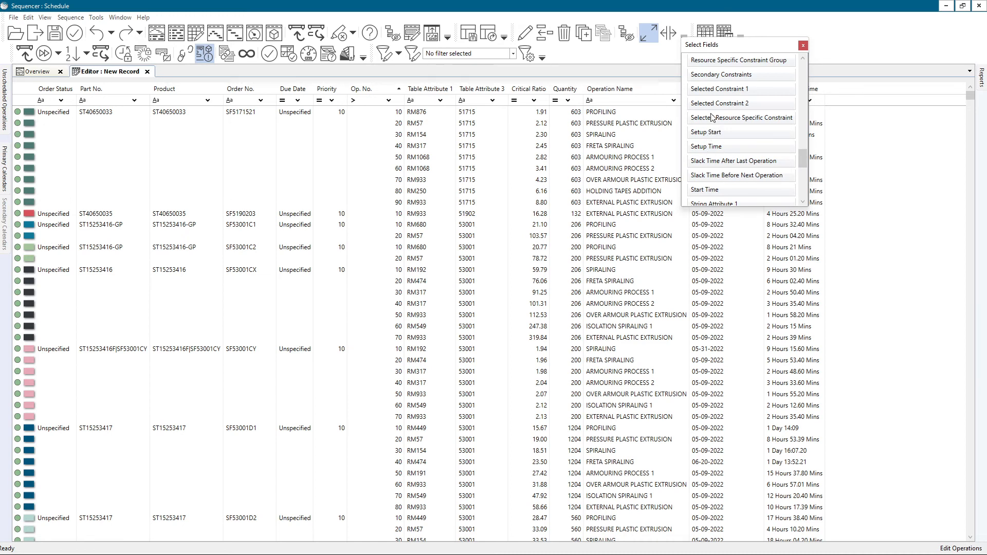
click(803, 46)
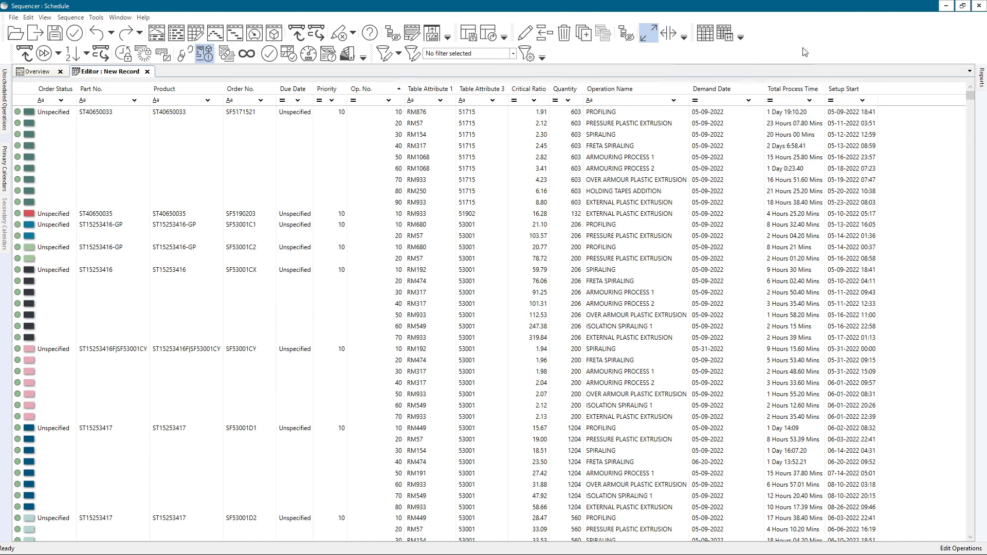
click(843, 113)
double_click(844, 116)
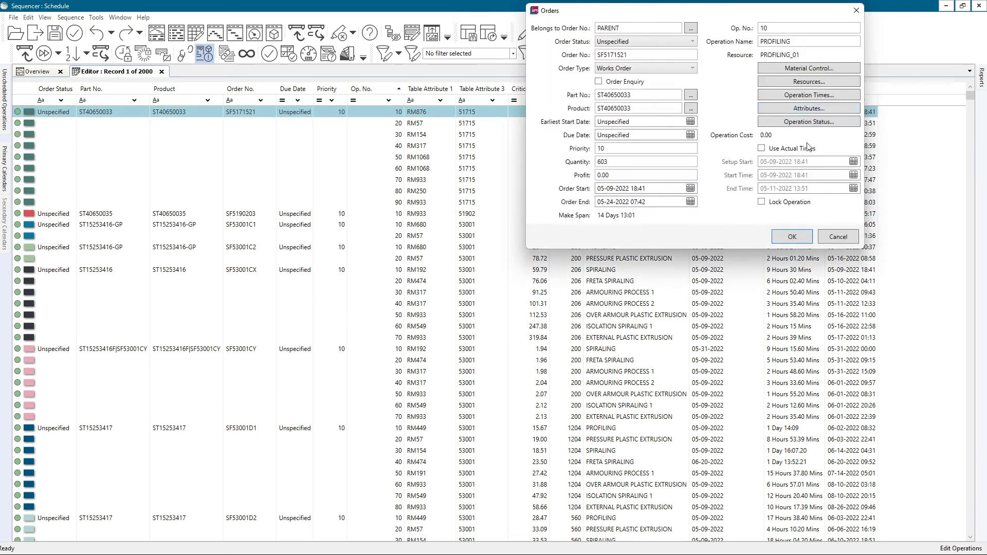
click(788, 151)
drag(792, 161, 743, 165)
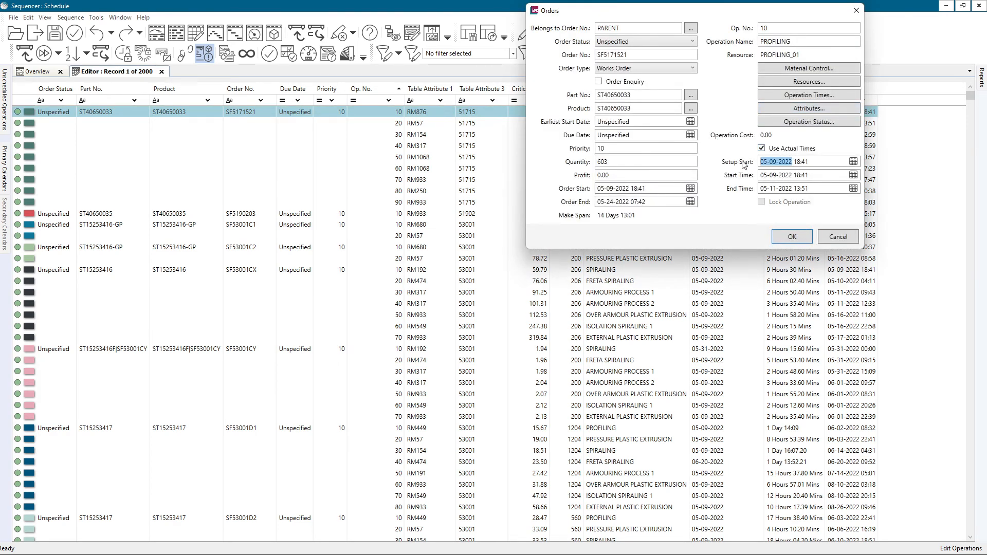
click(836, 241)
drag(970, 113, 966, 206)
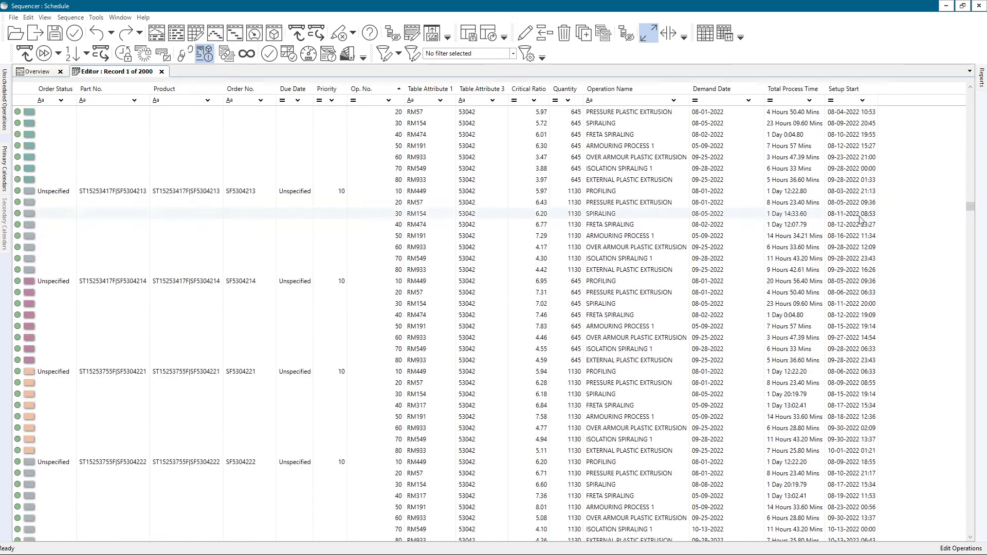
click(843, 193)
click(690, 149)
double_click(719, 161)
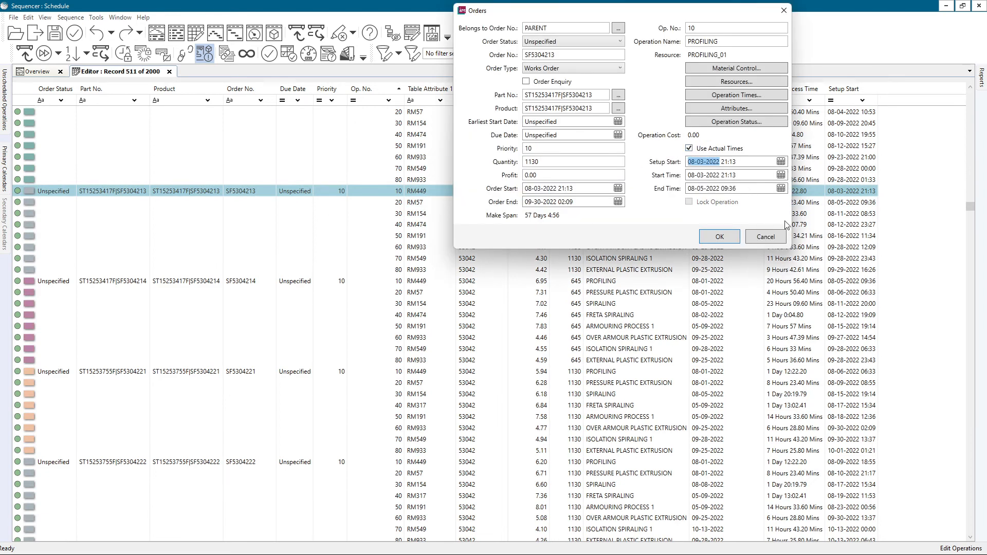
click(782, 238)
Filter the Setup Start column to dates less than 08-03-2022
click(830, 101)
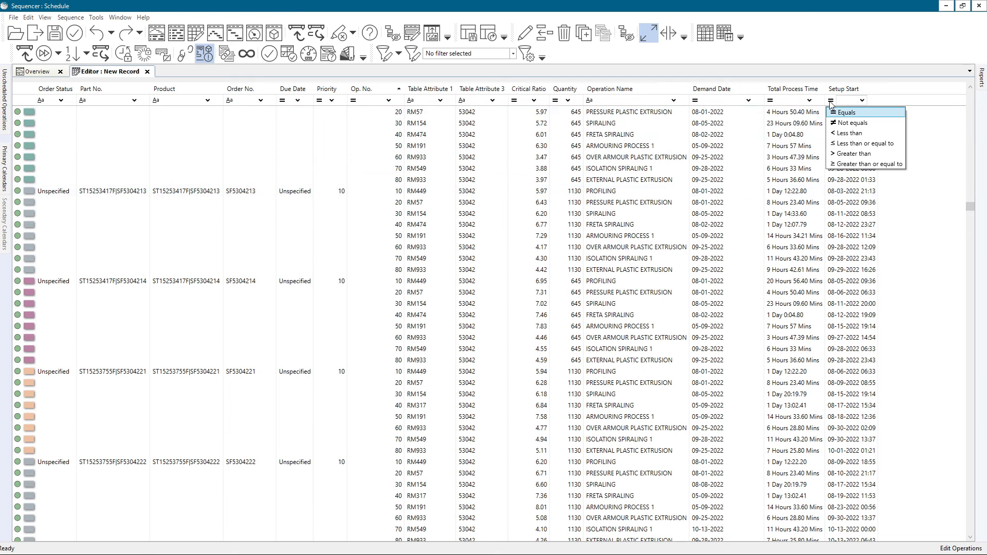
key(Down)
key(Down)
key(Down)
key(Down)
key(Return)
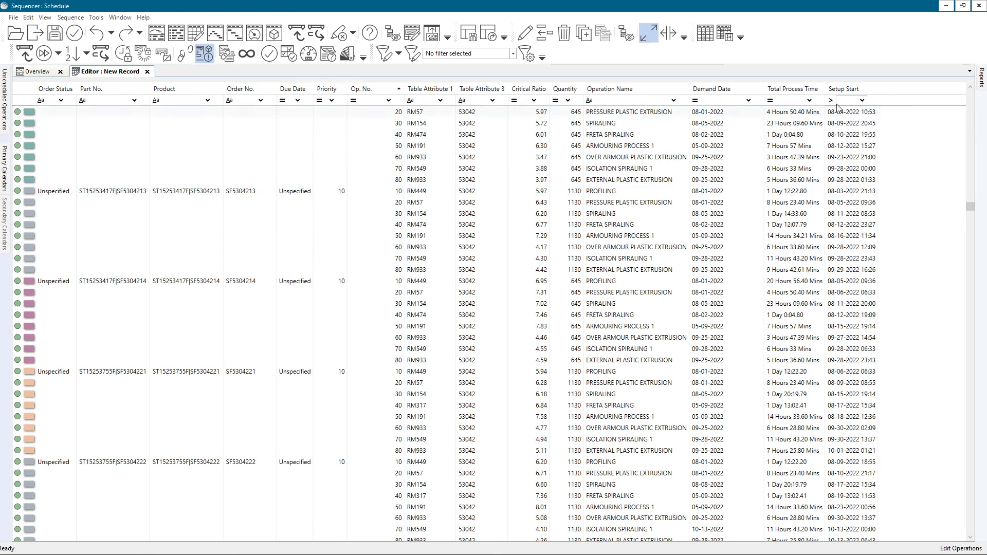
click(831, 101)
key(Escape)
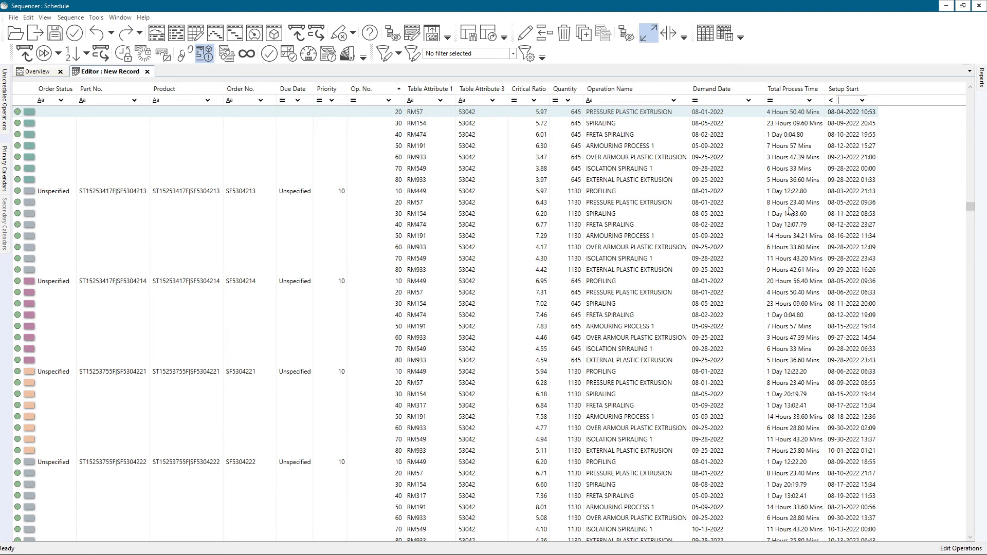
text(08-03-2022)
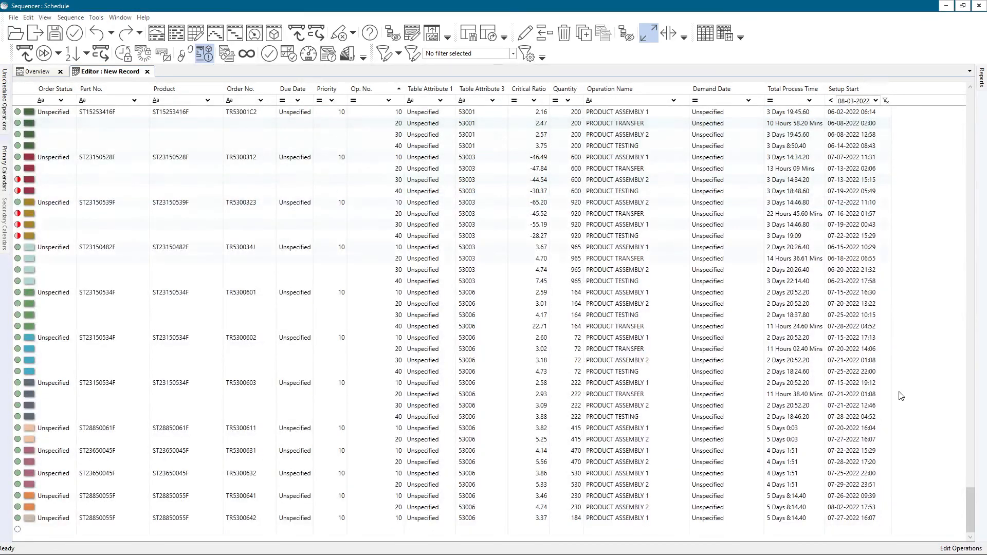
Select all filtered operations in the order table and highlight them on the Gantt chart overview
drag(970, 498, 957, 90)
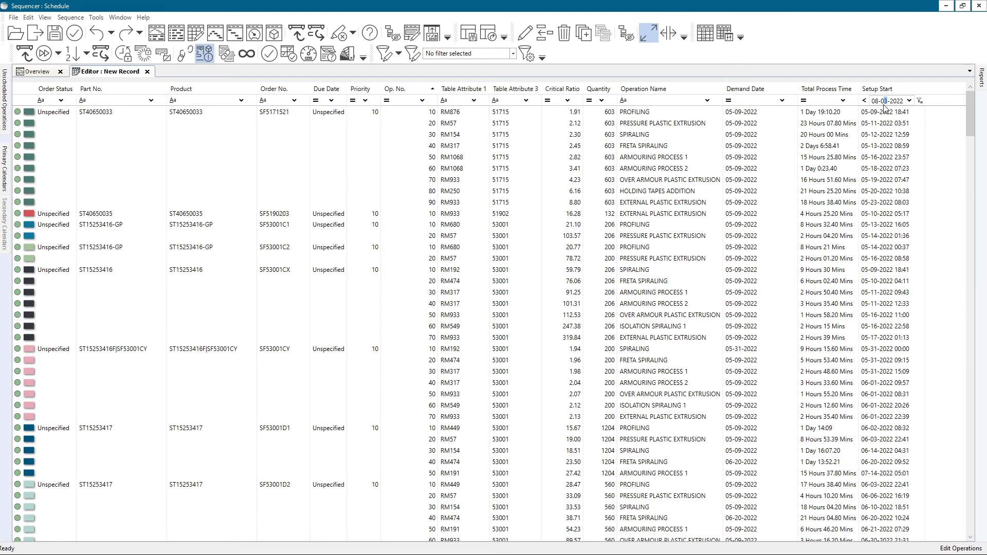
click(616, 146)
key(ctrl+a)
right_click(612, 147)
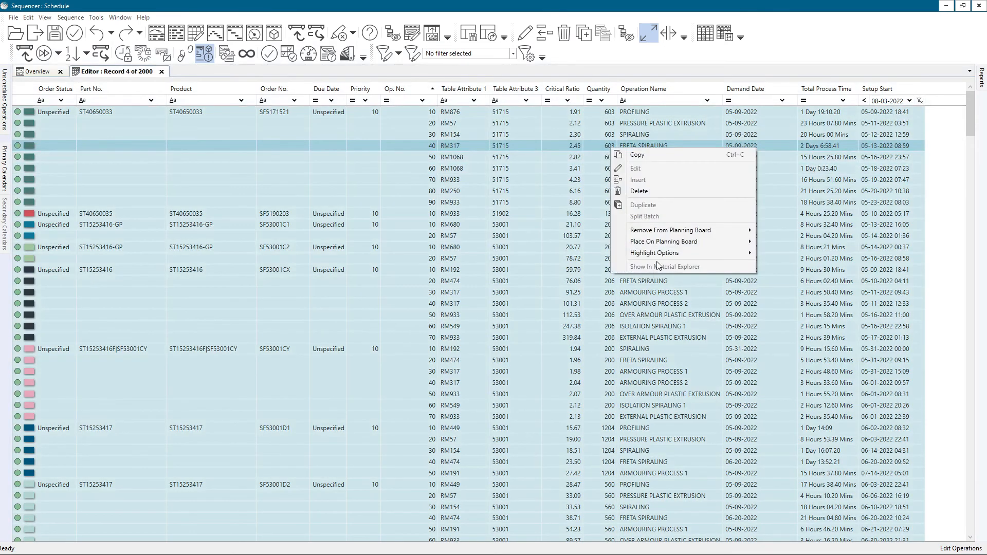
click(36, 71)
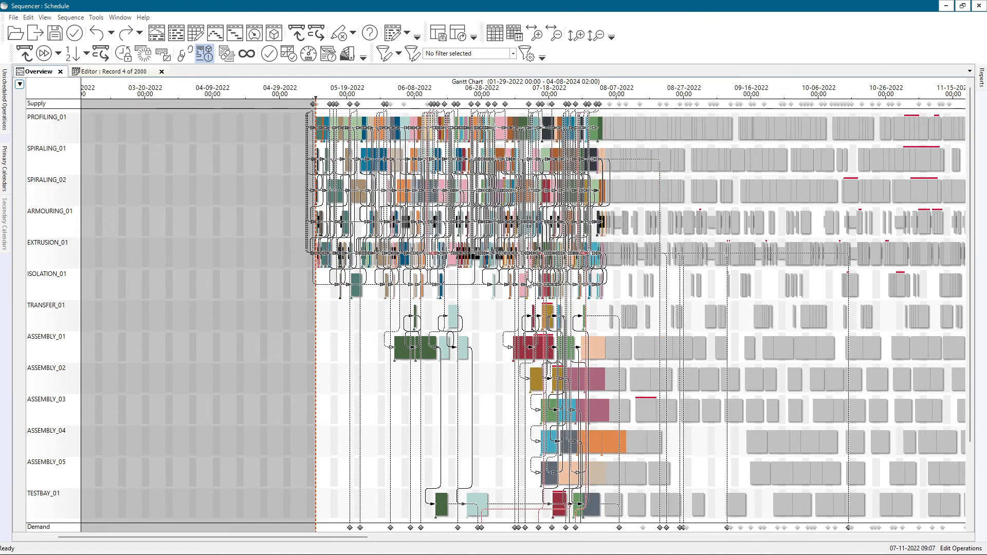
Lock the highlighted operations and remove all remaining unlocked operations from the schedule
mouse_move(529, 284)
click(352, 33)
click(377, 182)
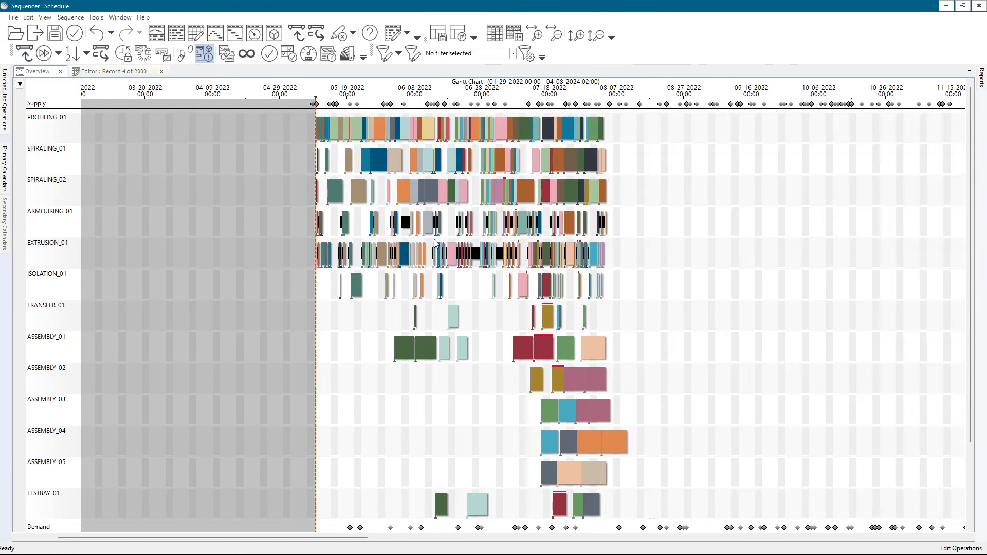
scroll(550, 275, up, 3)
scroll(405, 267, down, 2)
drag(406, 268, 492, 139)
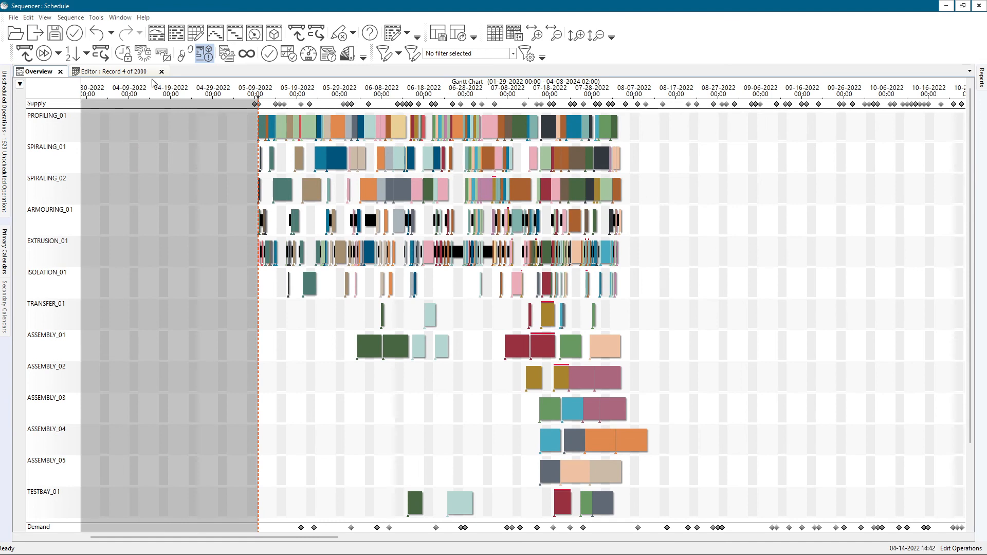
Clear the Setup Start filter in the order table and return to the Gantt chart overview
click(131, 72)
click(919, 103)
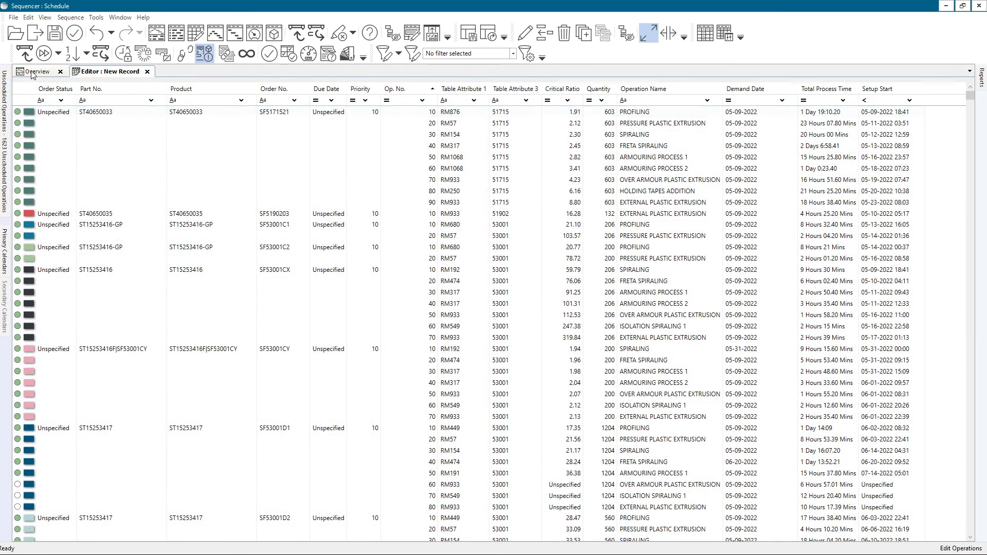
click(32, 75)
scroll(741, 196, down, 3)
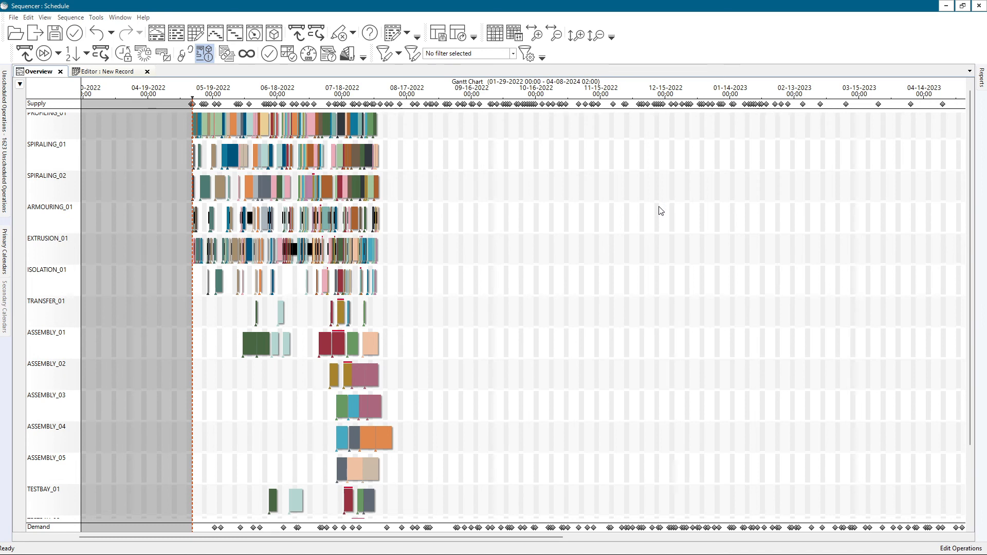
Review the options to lock or unlock all operations of the SPIRALING_01 resource without applying either
right_click(39, 143)
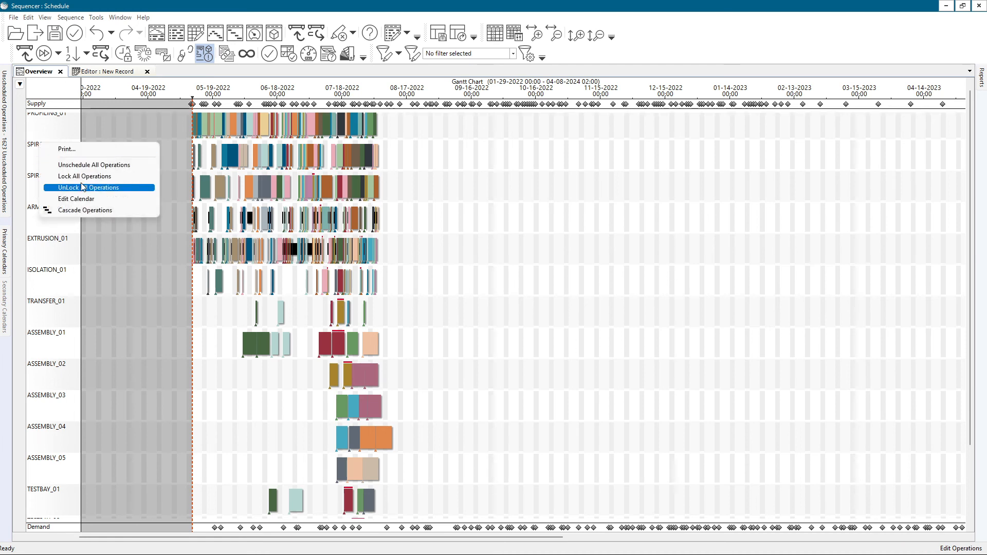
right_click(34, 149)
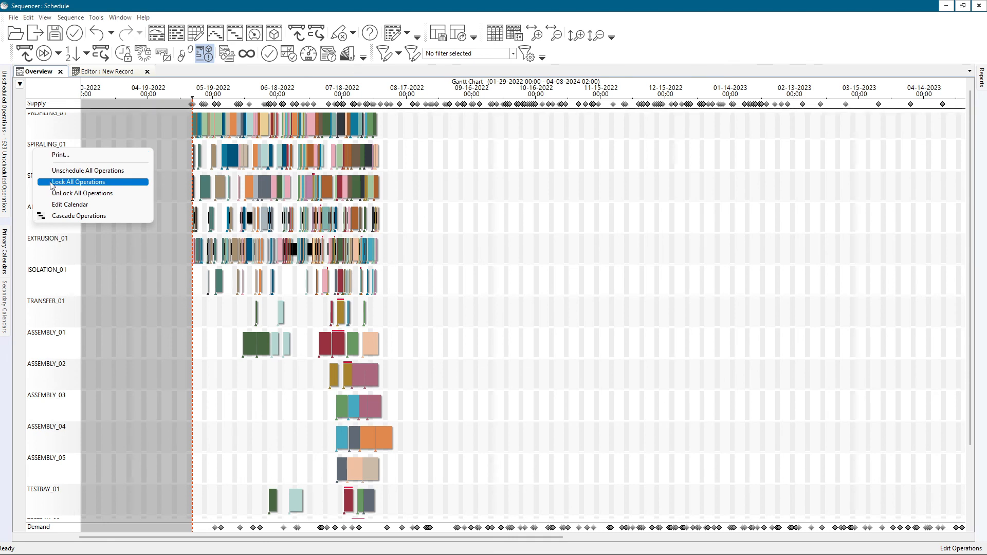
click(442, 222)
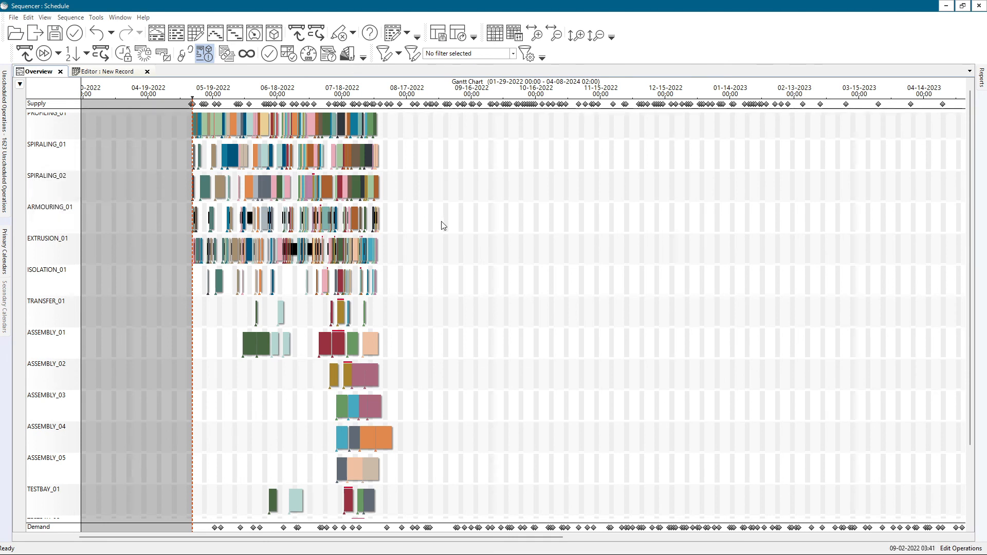
Unlock all operations on the Gantt chart and remove them from the schedule
click(352, 34)
click(403, 181)
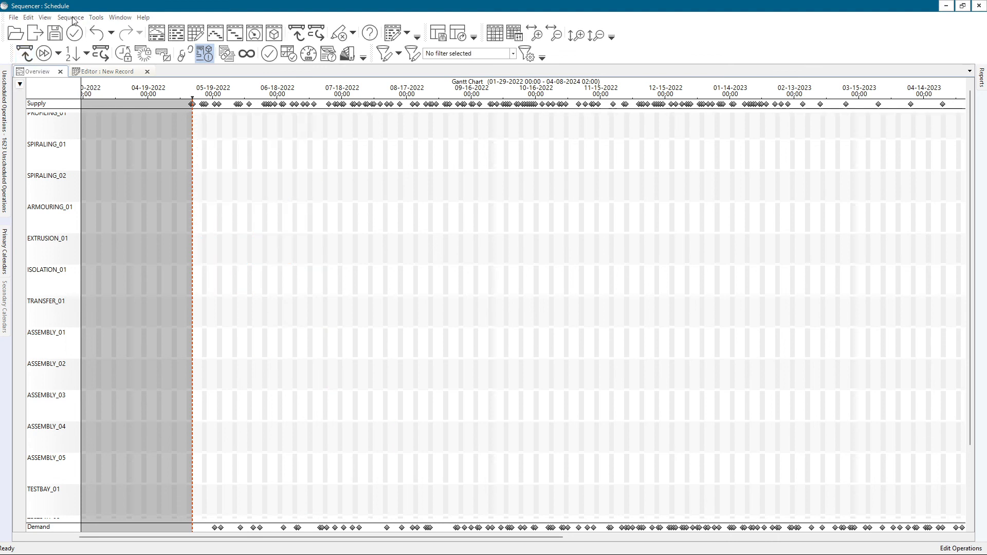
Run a Forward Sequence to schedule all unscheduled operations again
click(73, 18)
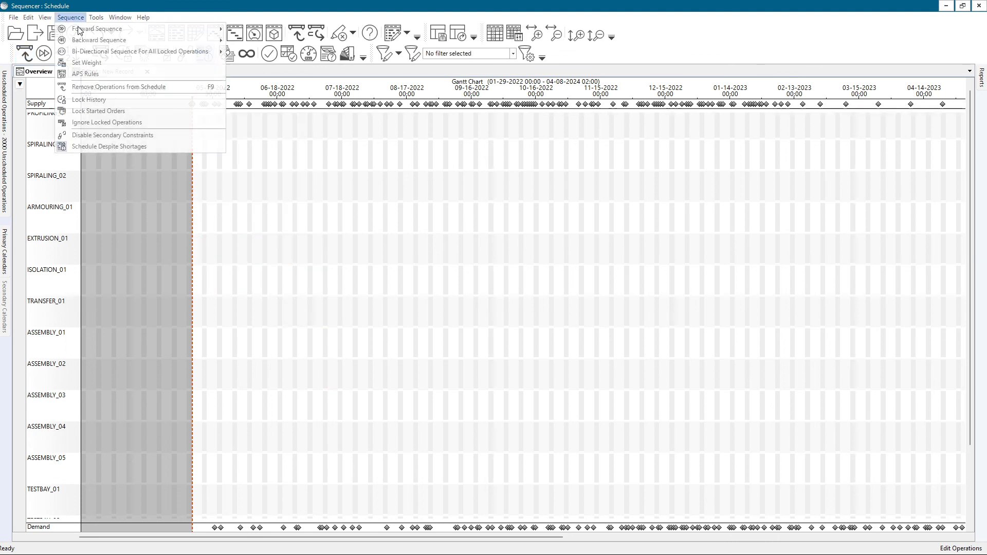
mouse_move(103, 29)
click(271, 53)
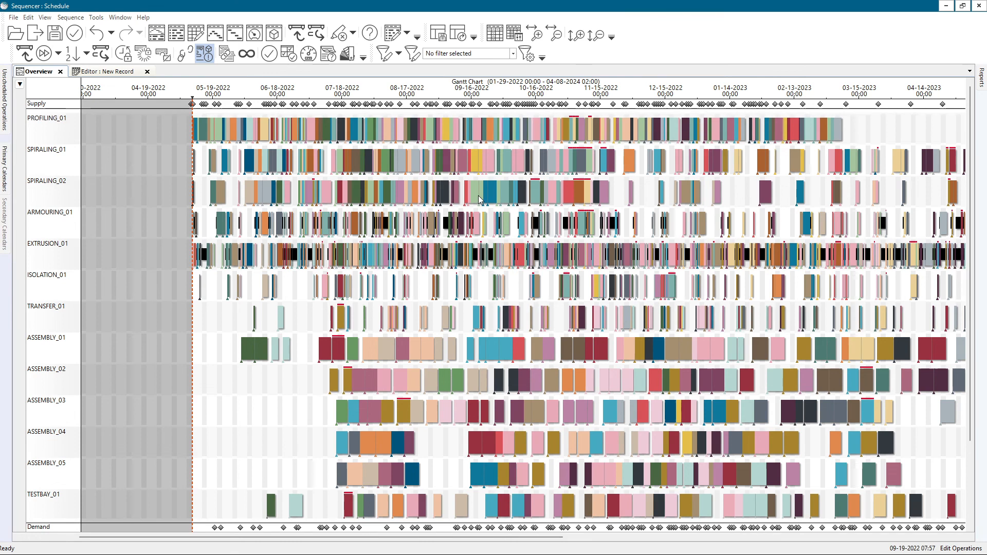
Highlight one order from the SPIRALING_02 row, invert the highlight to all other operations, and clear it again
mouse_move(479, 196)
click(353, 32)
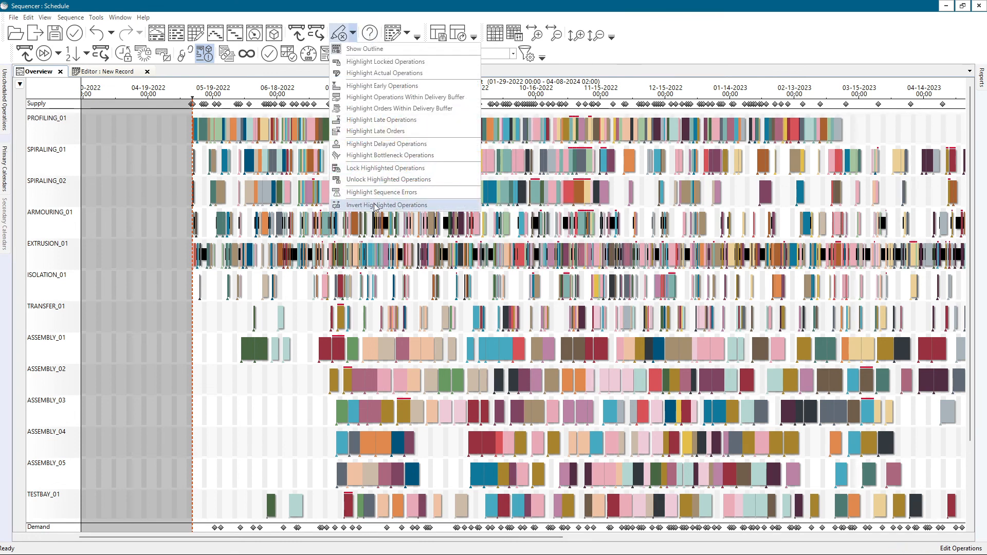
click(522, 193)
key(alt)
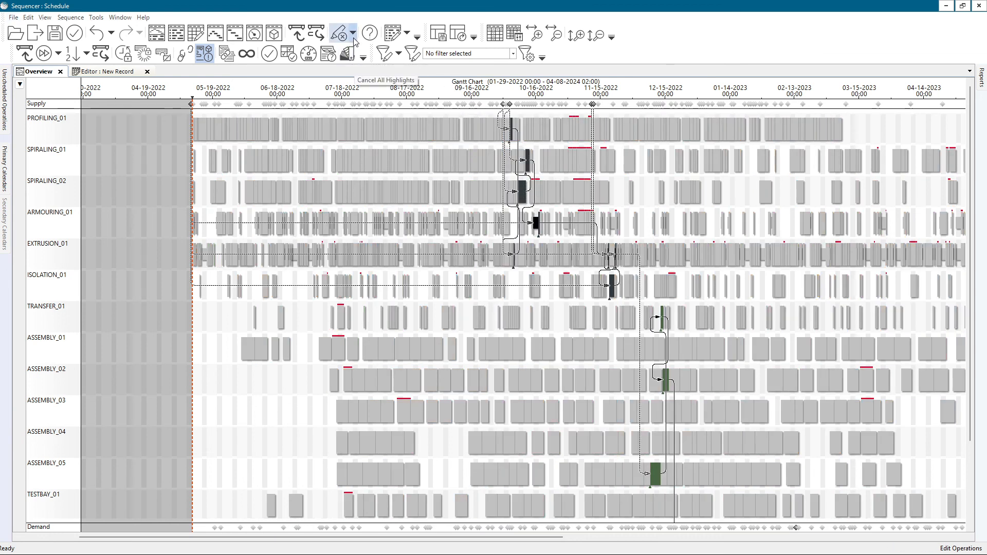
click(352, 33)
click(362, 206)
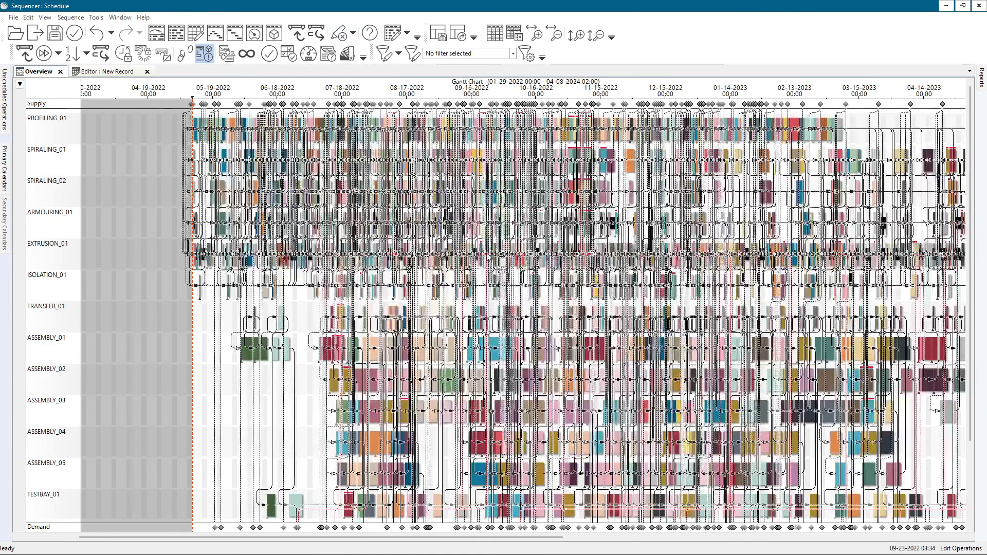
scroll(534, 210, up, 10)
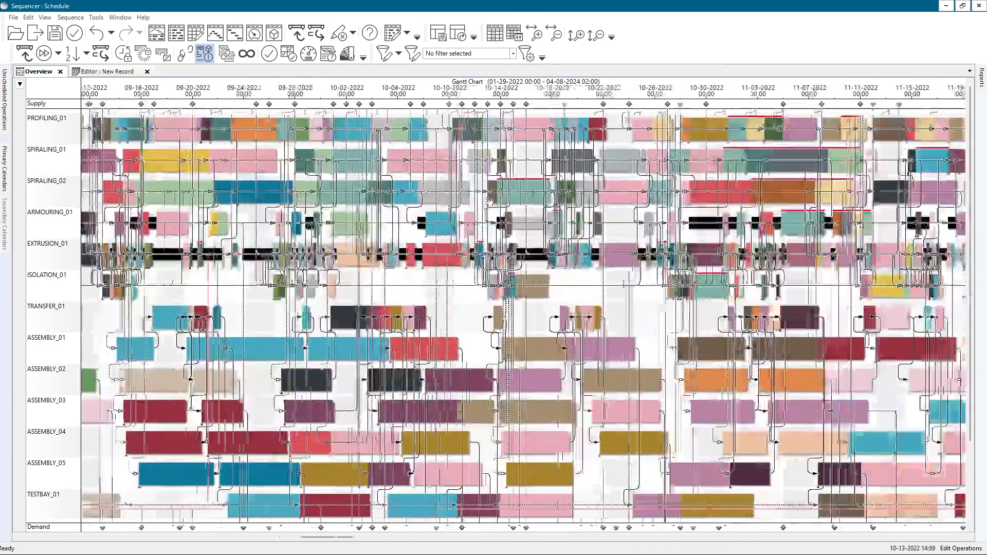
scroll(577, 226, down, 10)
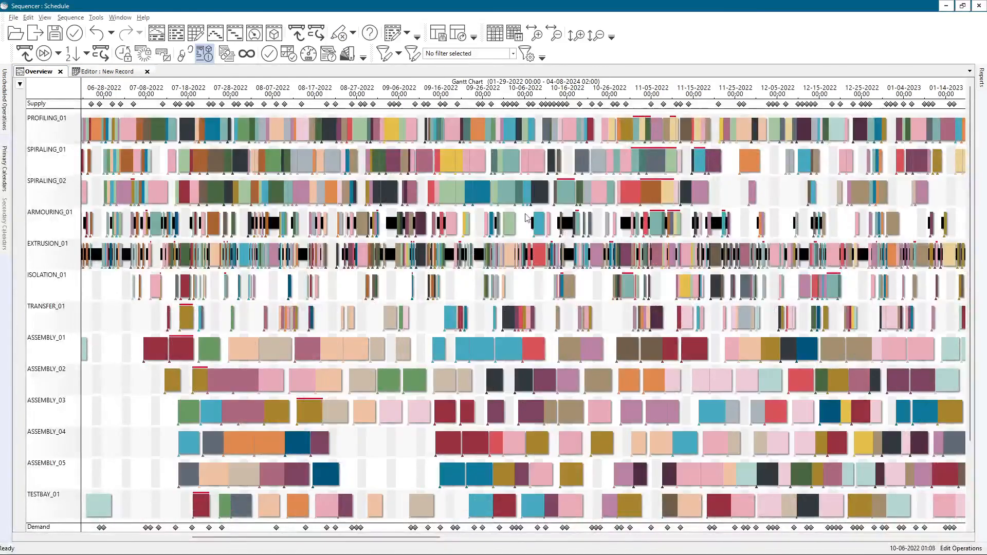
Highlight several orders together by selecting neighbouring operations on the SPIRALING_02 and SPIRALING_01 resources around September 2022
click(498, 197)
ctrl+click(474, 194)
ctrl+click(461, 194)
ctrl+click(449, 193)
ctrl+click(479, 193)
ctrl+click(472, 161)
ctrl+click(447, 162)
ctrl+click(404, 161)
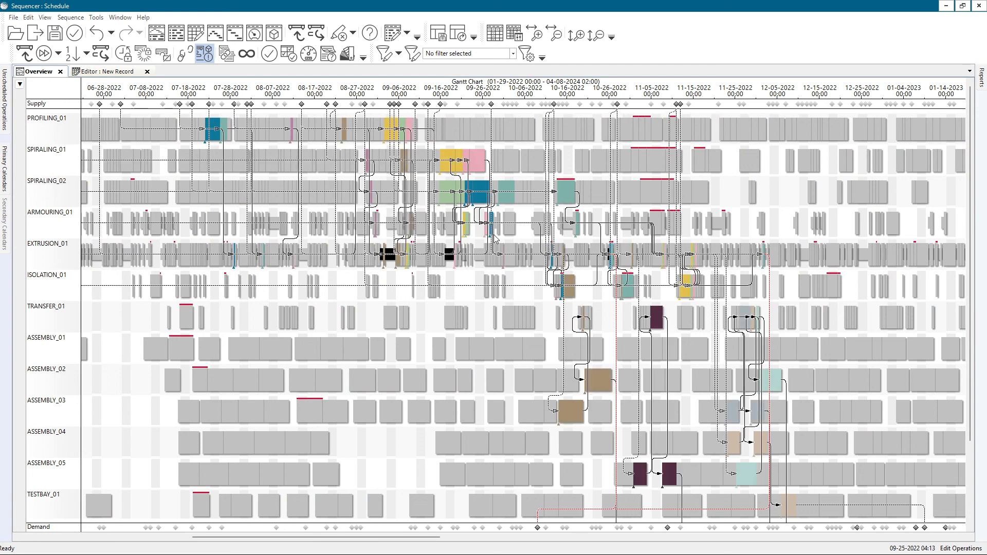
Invert the highlighted operations and remove the newly highlighted ones from the schedule, keeping only the chosen orders
click(353, 33)
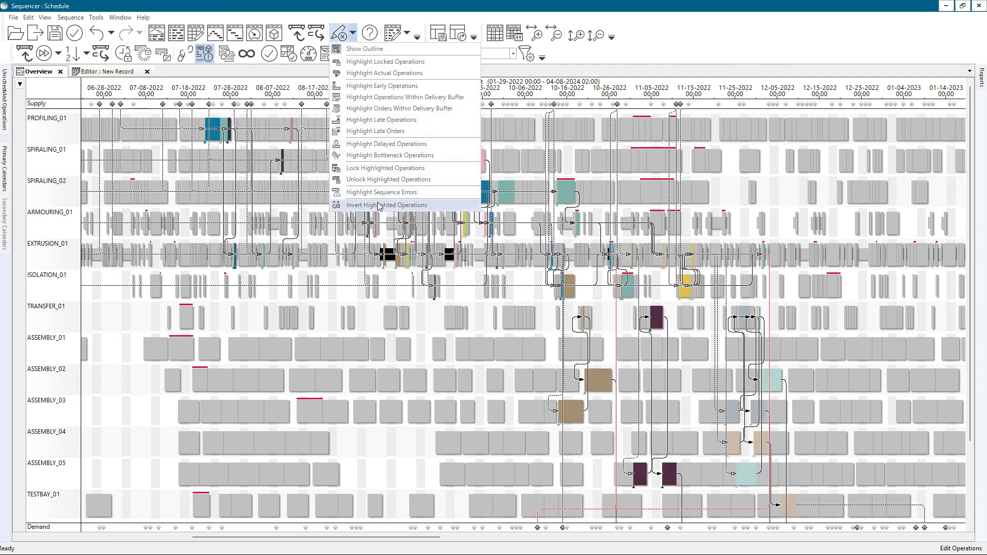
click(380, 205)
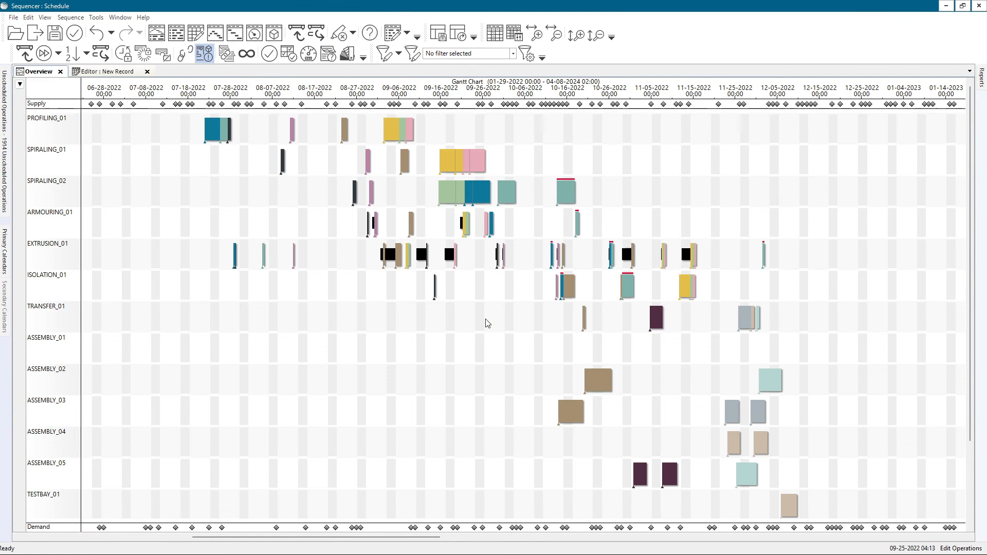
scroll(507, 318, down, 2)
Review the options for inverting, locking and unlocking highlighted operations without applying any of them
click(352, 33)
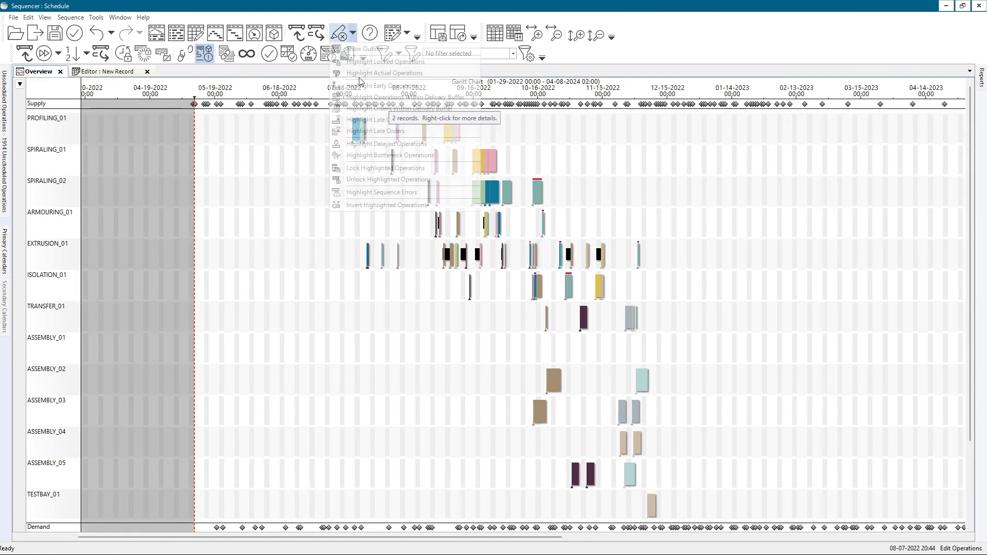
click(349, 207)
click(351, 34)
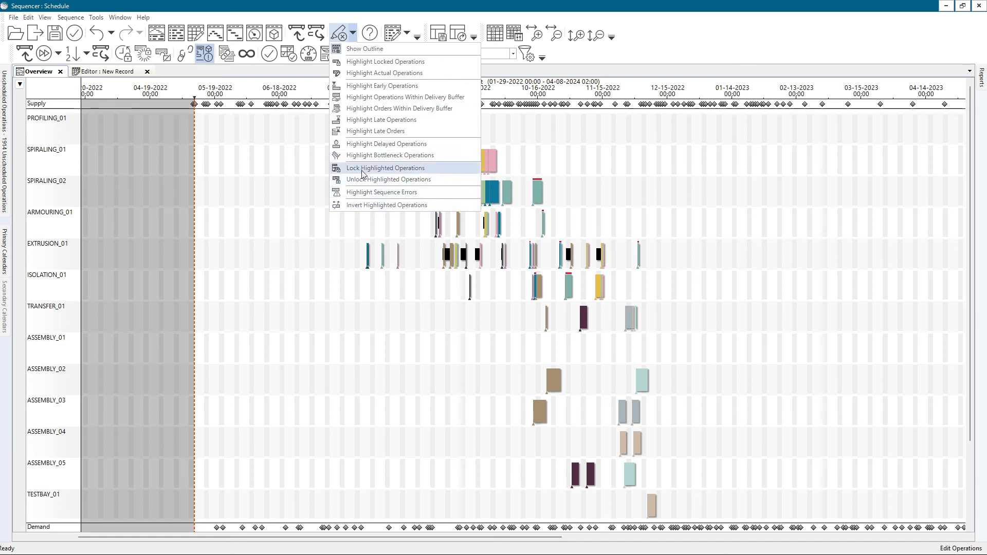
click(254, 192)
Remove all remaining operations from the schedule and run a Forward Sequence to schedule all unscheduled operations again
click(25, 53)
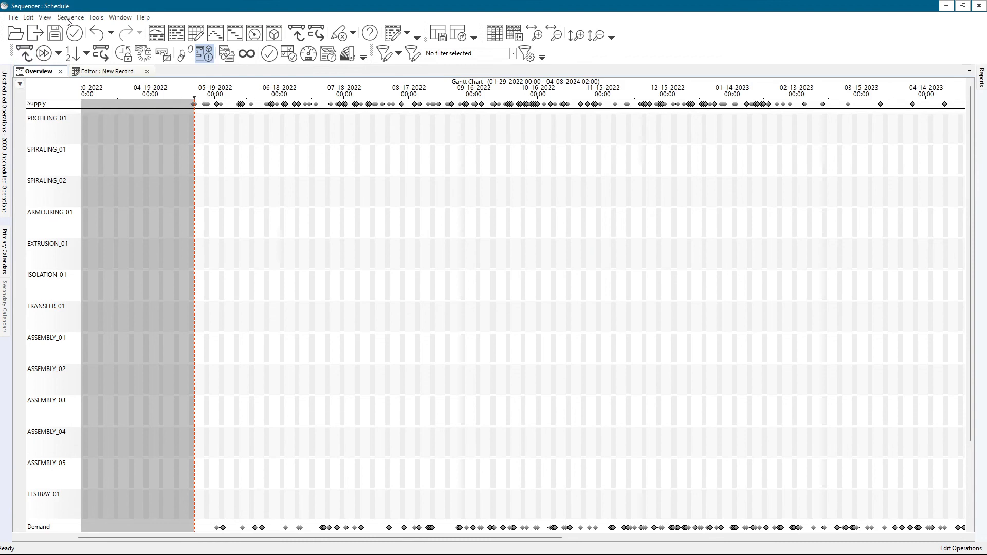
click(68, 17)
mouse_move(89, 29)
click(263, 54)
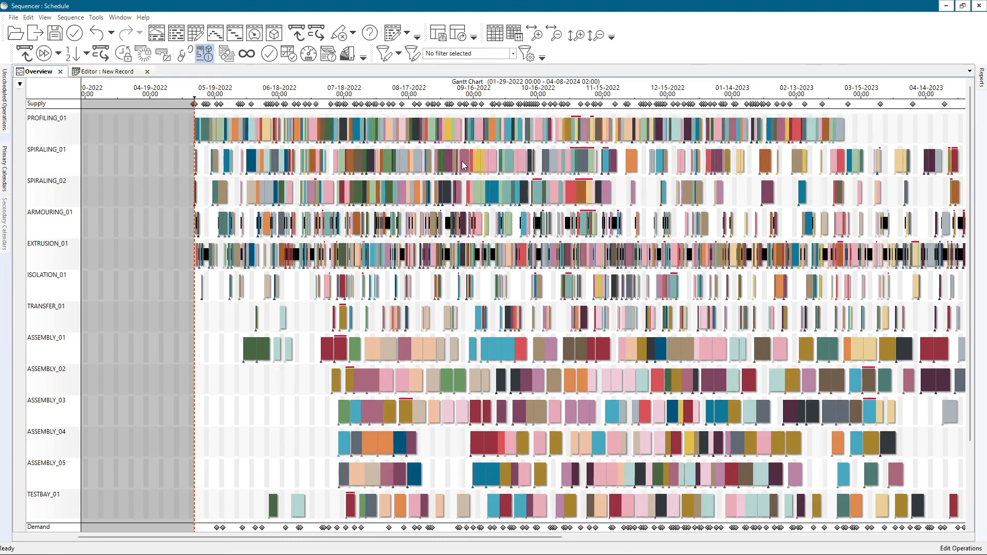
Show the operation properties legend, look through the colours assigned to the order numbers, and close it
click(347, 53)
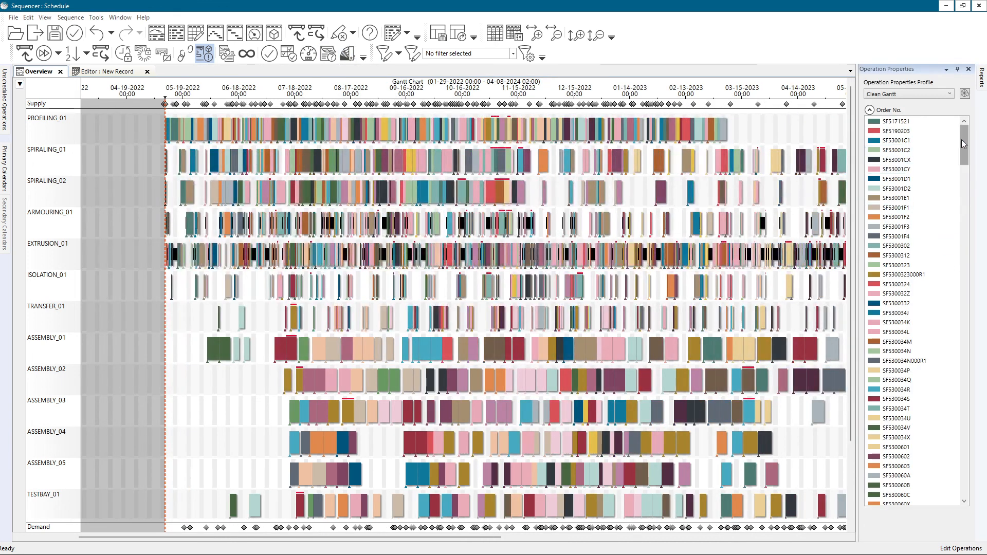
drag(961, 140, 967, 401)
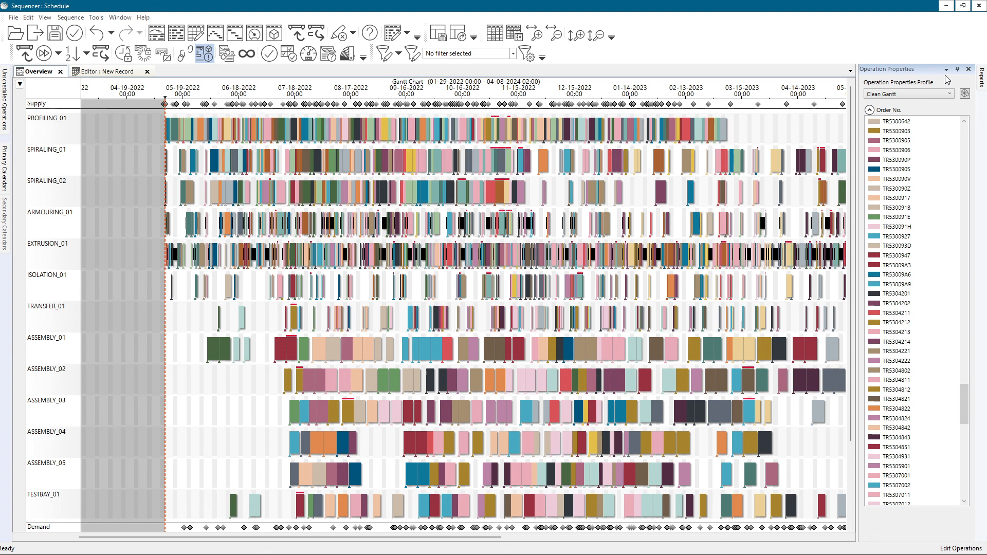
click(969, 69)
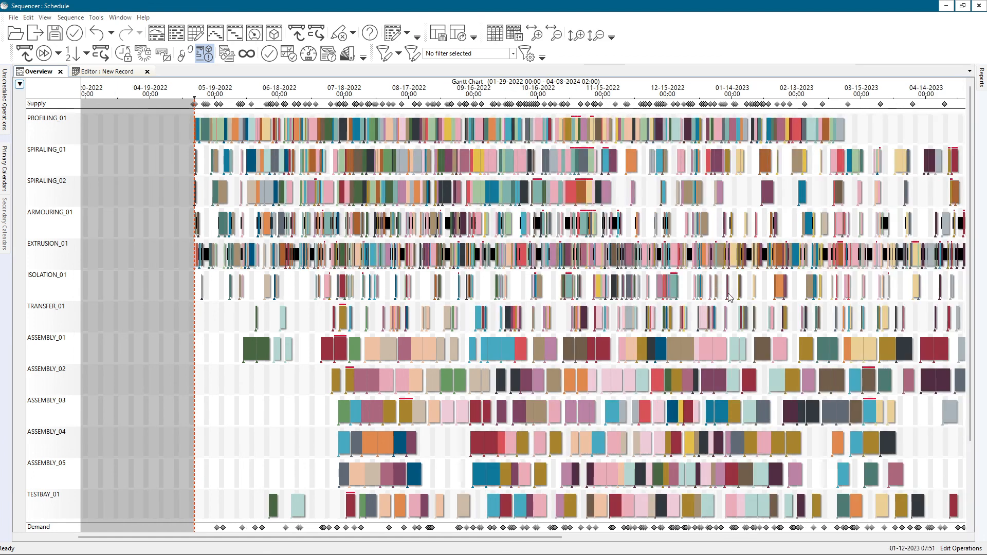